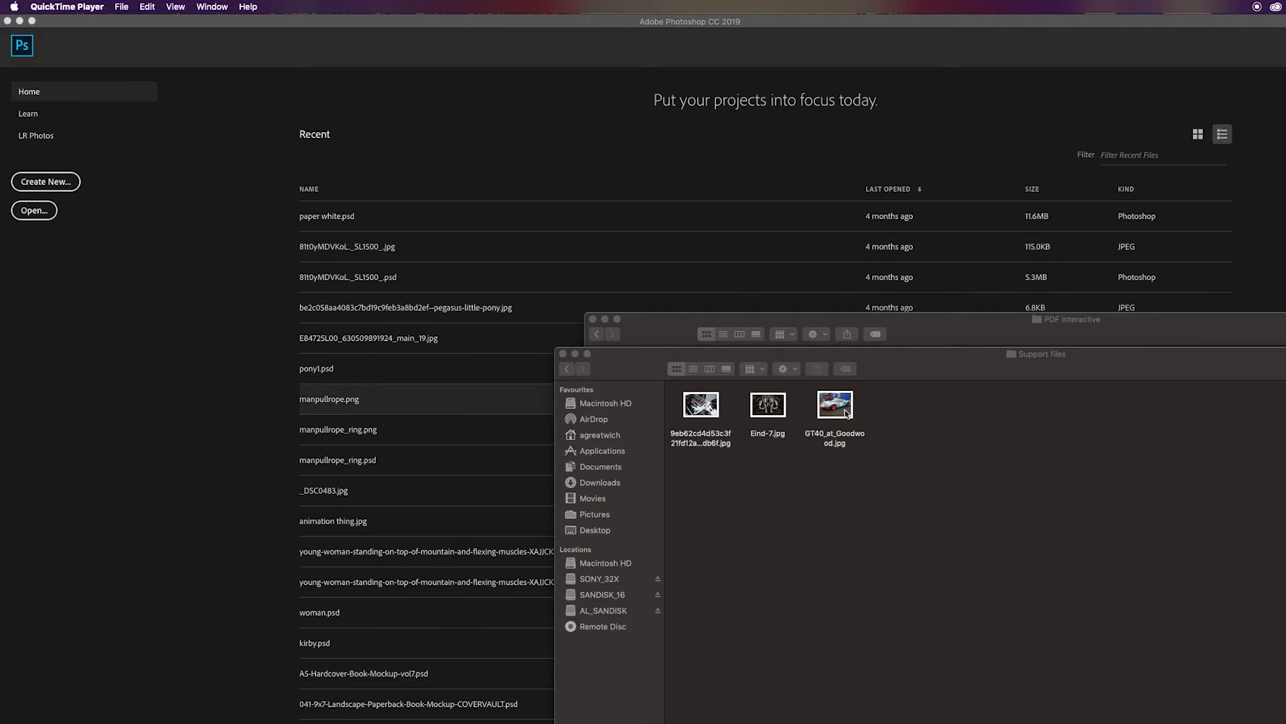
# Open GT40_at_Goodwood.jpg from the Support files folder in Photoshop and convert its background into a regular layer
pyautogui.moveTo(846, 409); pyautogui.dragTo(323, 300)
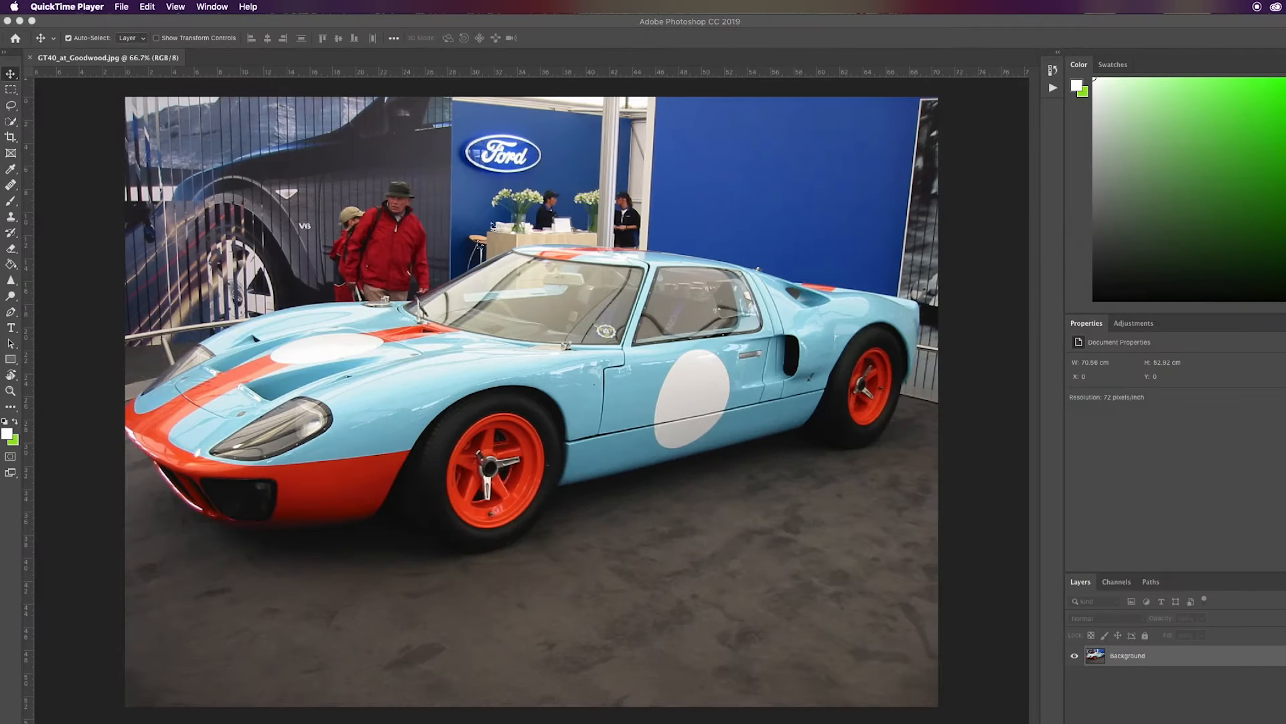
pyautogui.click(147, 6)
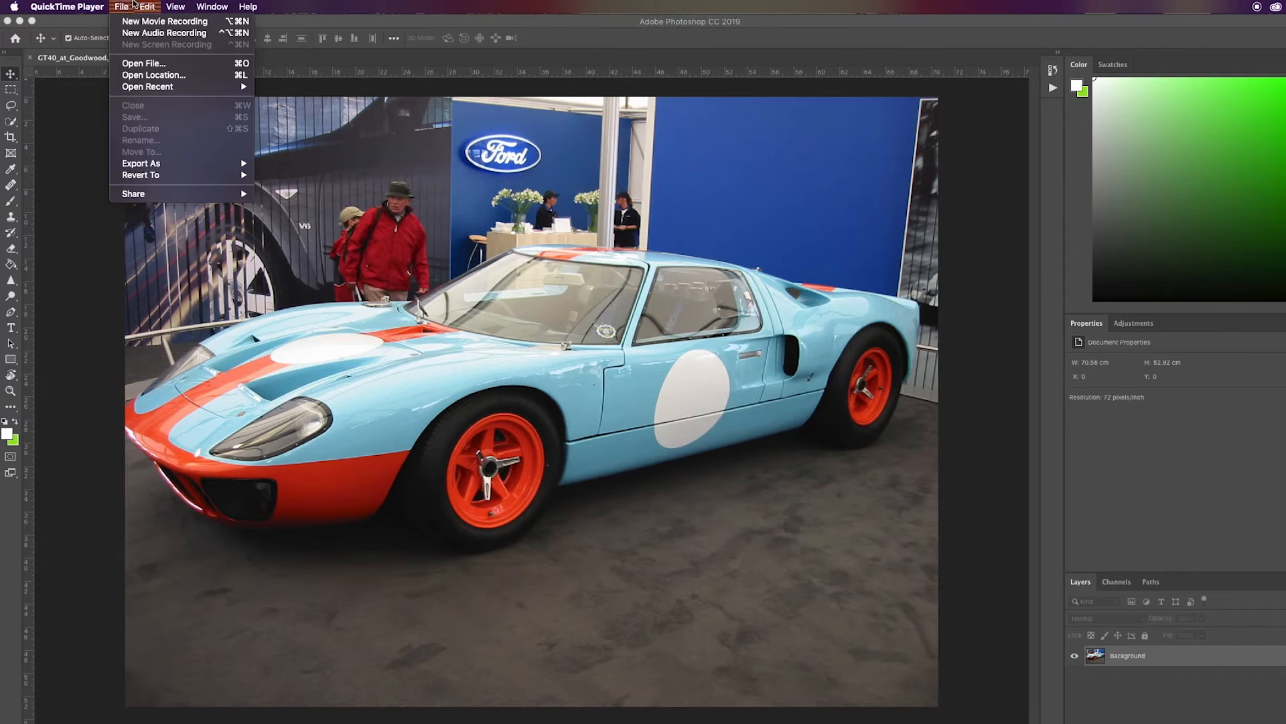
pyautogui.click(121, 7)
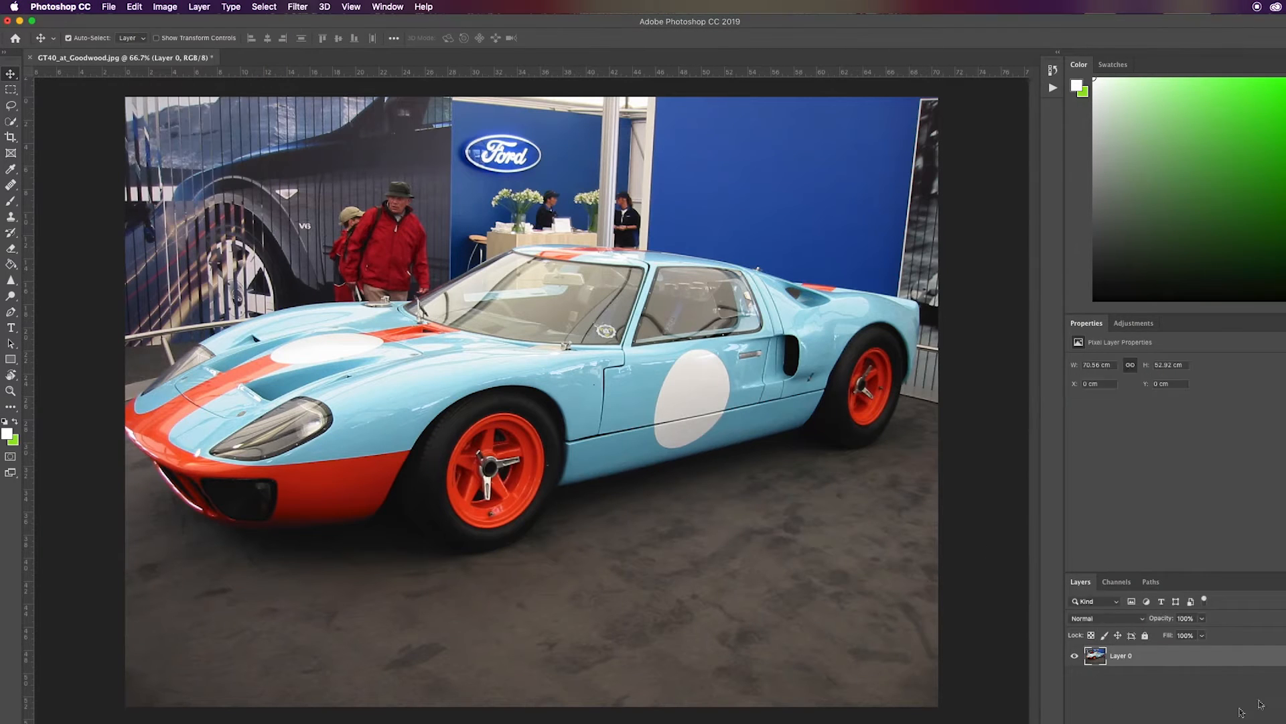
# Apply a heavy blur filter to the whole car photo
pyautogui.click(297, 7)
pyautogui.moveTo(340, 156)
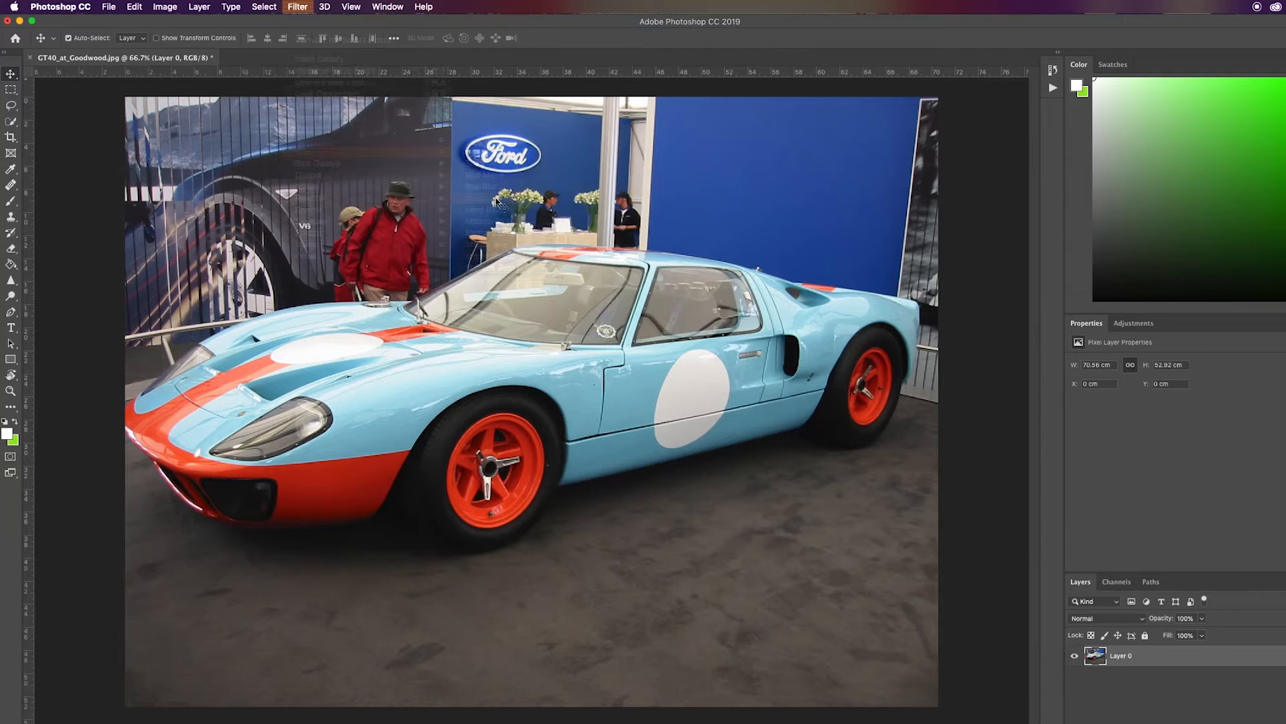
pyautogui.click(496, 198)
pyautogui.moveTo(737, 448); pyautogui.dragTo(753, 453)
pyautogui.click(845, 286)
# Save the blurred photo as GT40_at_Goodwood_blur.psd and close the document and the Photoshop window
pyautogui.click(108, 7)
pyautogui.click(255, 171)
pyautogui.write('_blur')
pyautogui.press('Return')
pyautogui.press('Return')
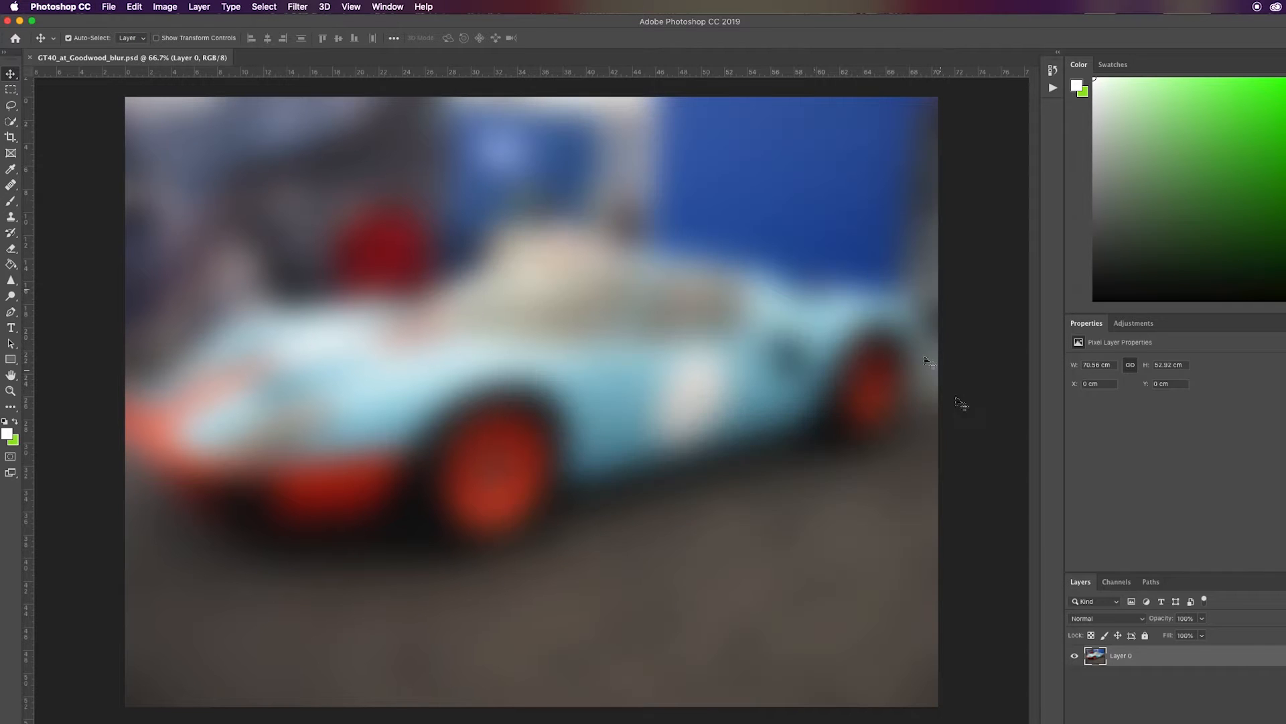
pyautogui.press('super+w')
pyautogui.click(7, 21)
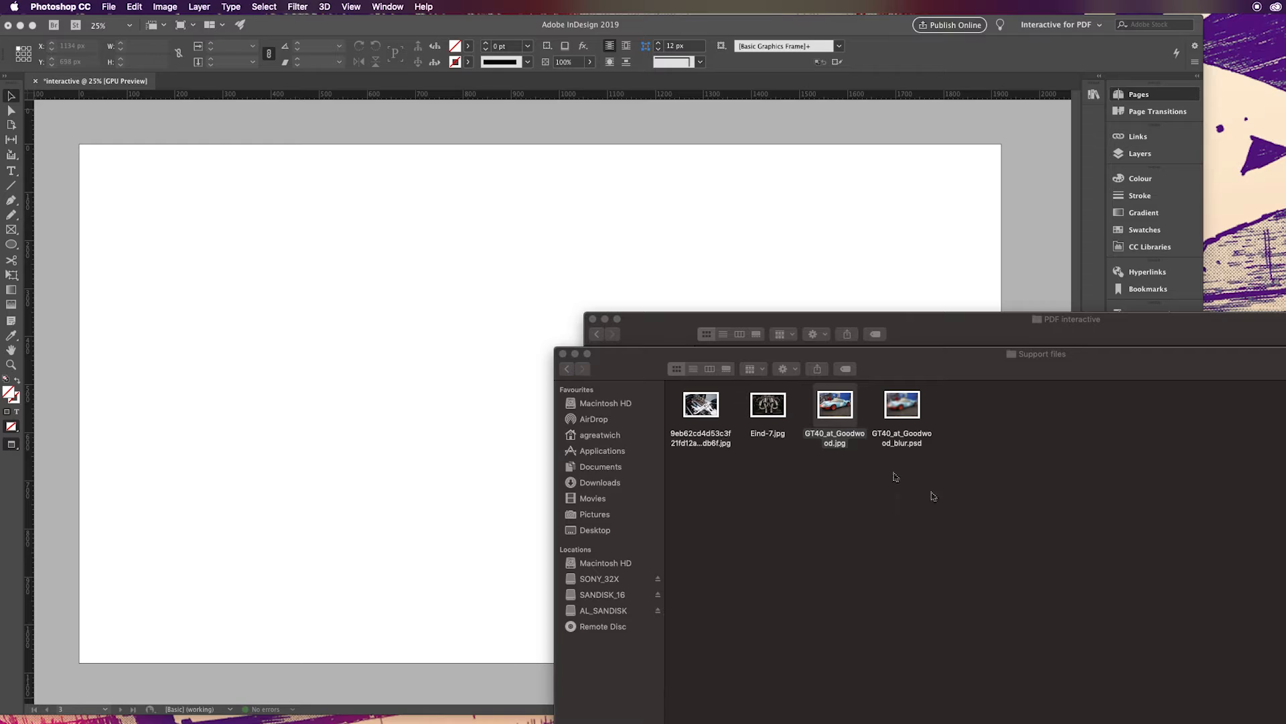
# Preview GT40_at_Goodwood_blur.psd and the original GT40_at_Goodwood.jpg in the Support files folder
pyautogui.click(864, 483)
pyautogui.click(898, 405)
pyautogui.press('space')
pyautogui.press('space')
pyautogui.click(831, 406)
pyautogui.press('space')
pyautogui.press('space')
pyautogui.click(939, 597)
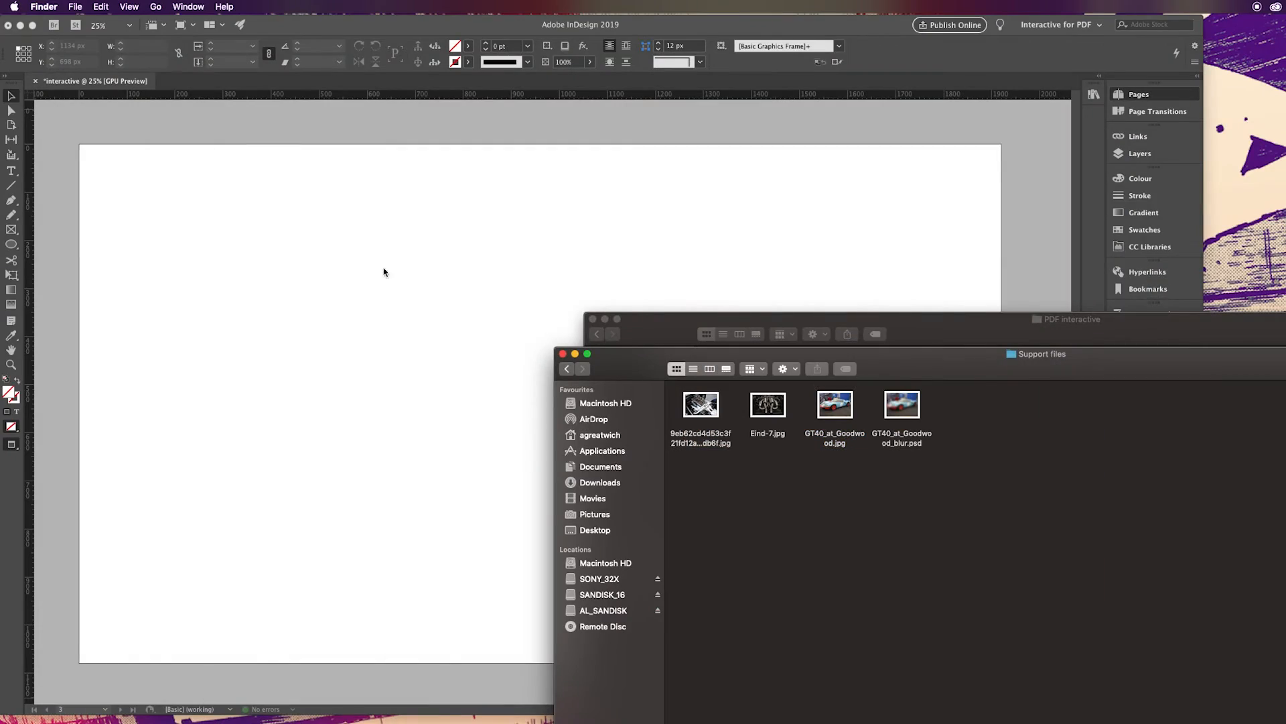
# In InDesign, draw a 1920 × 1080 px image frame covering page 3 and place GT40_at_Goodwood.jpg in it
pyautogui.click(89, 196)
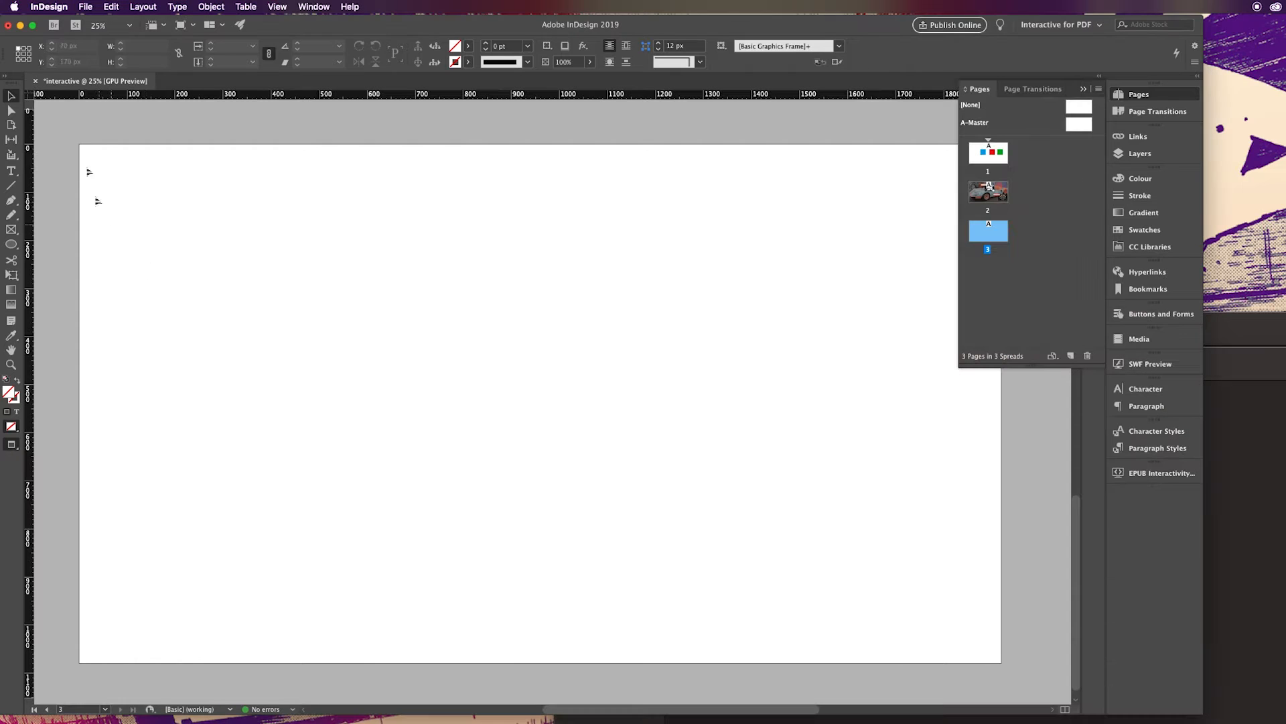
pyautogui.click(14, 230)
pyautogui.moveTo(81, 145); pyautogui.dragTo(1001, 665)
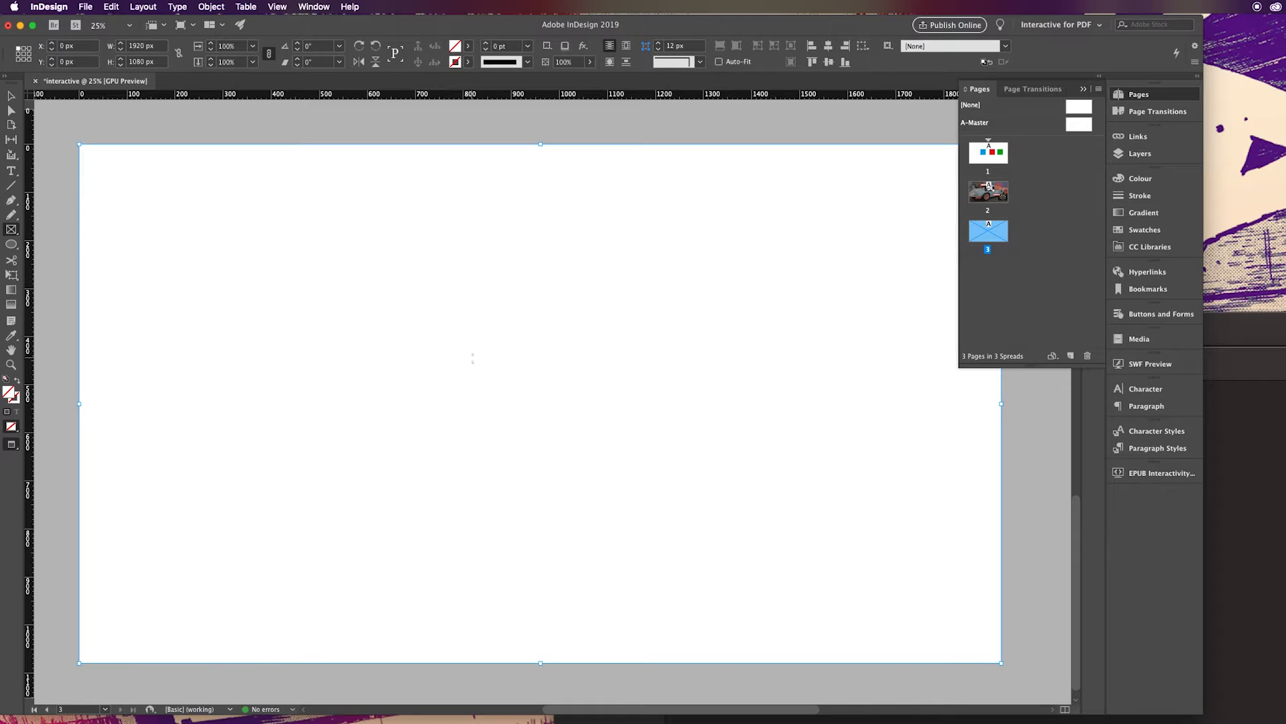
pyautogui.click(1246, 596)
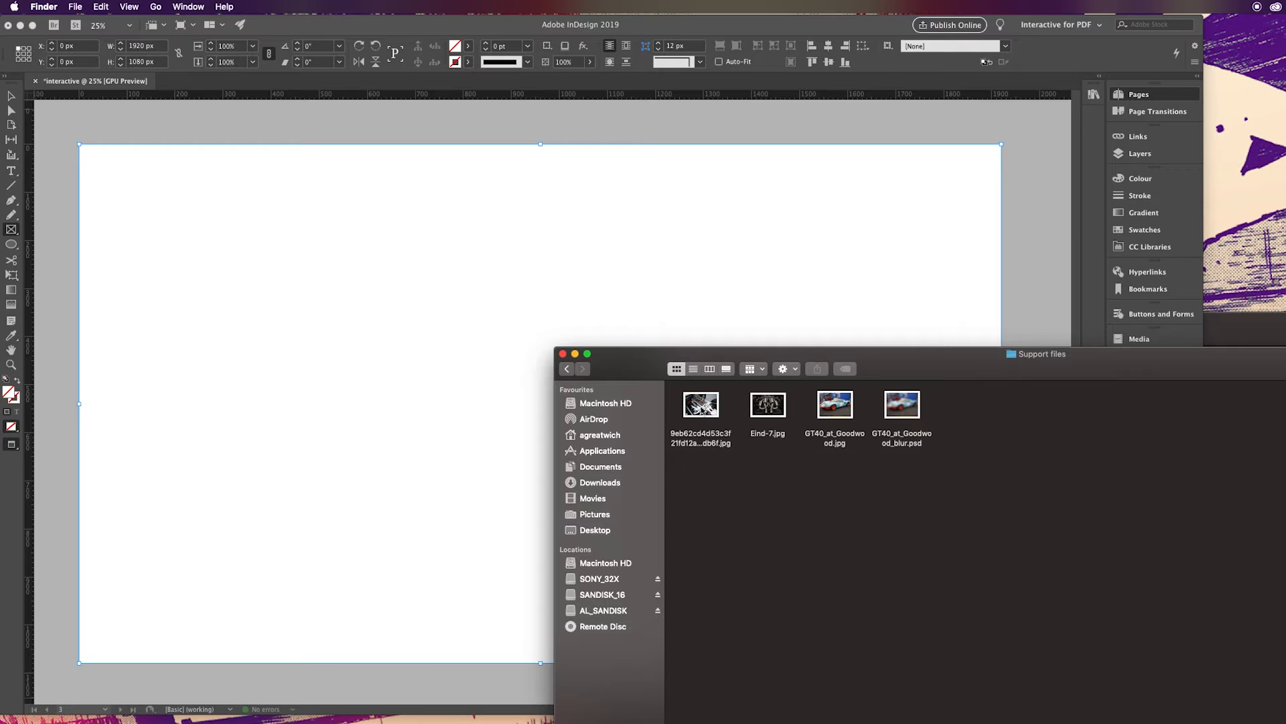
pyautogui.moveTo(845, 414); pyautogui.dragTo(343, 260)
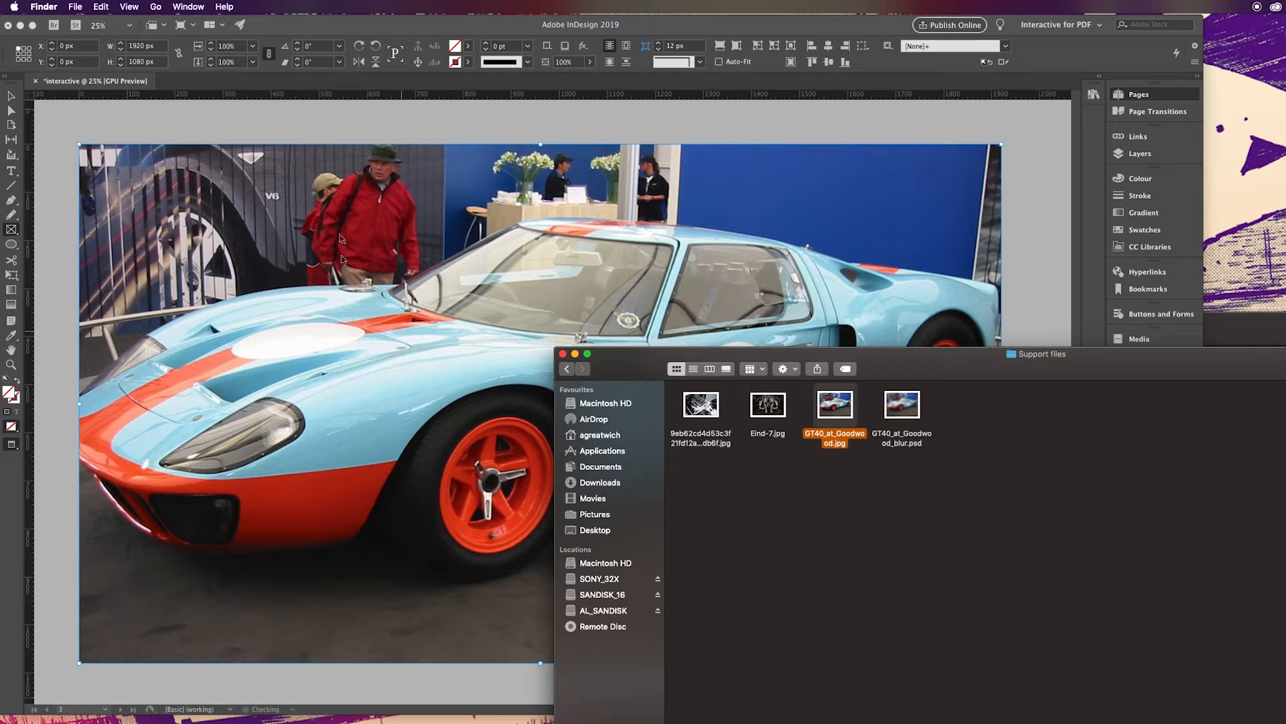
# Duplicate the photo frame in place and replace the image in the upper copy with GT40_at_Goodwood_blur.psd
pyautogui.click(13, 97)
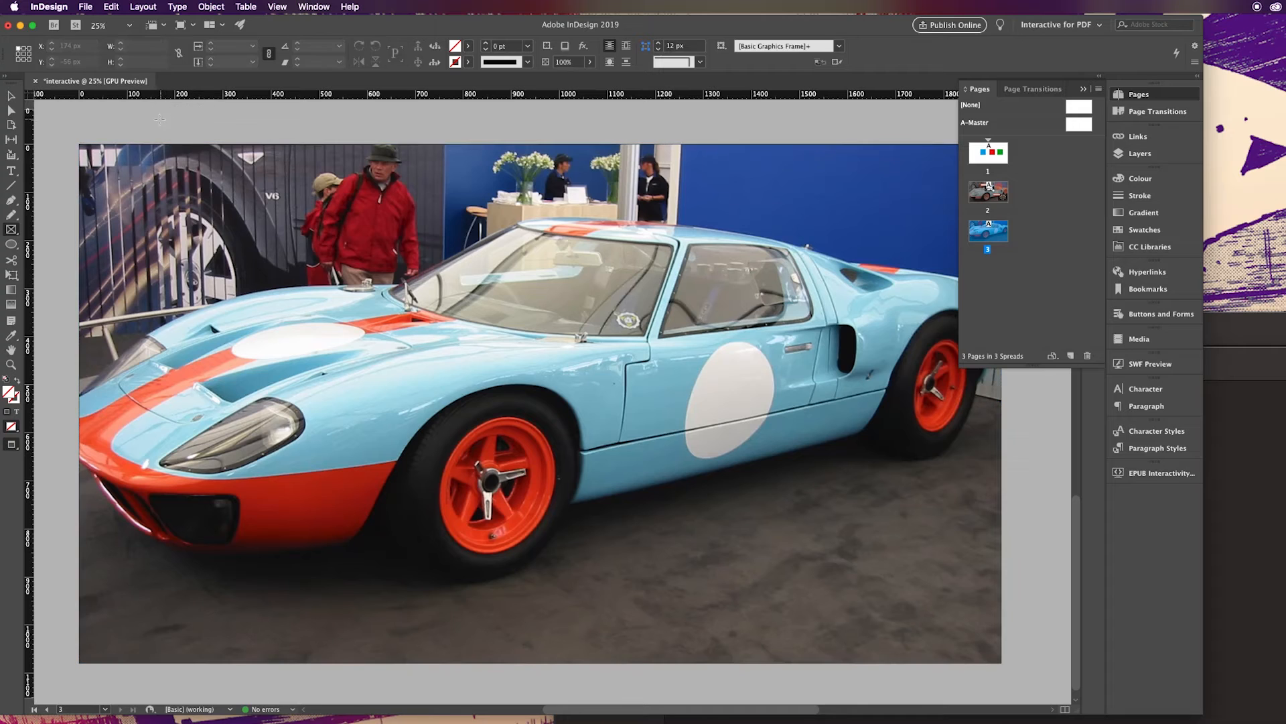
pyautogui.press('v')
pyautogui.click(372, 255)
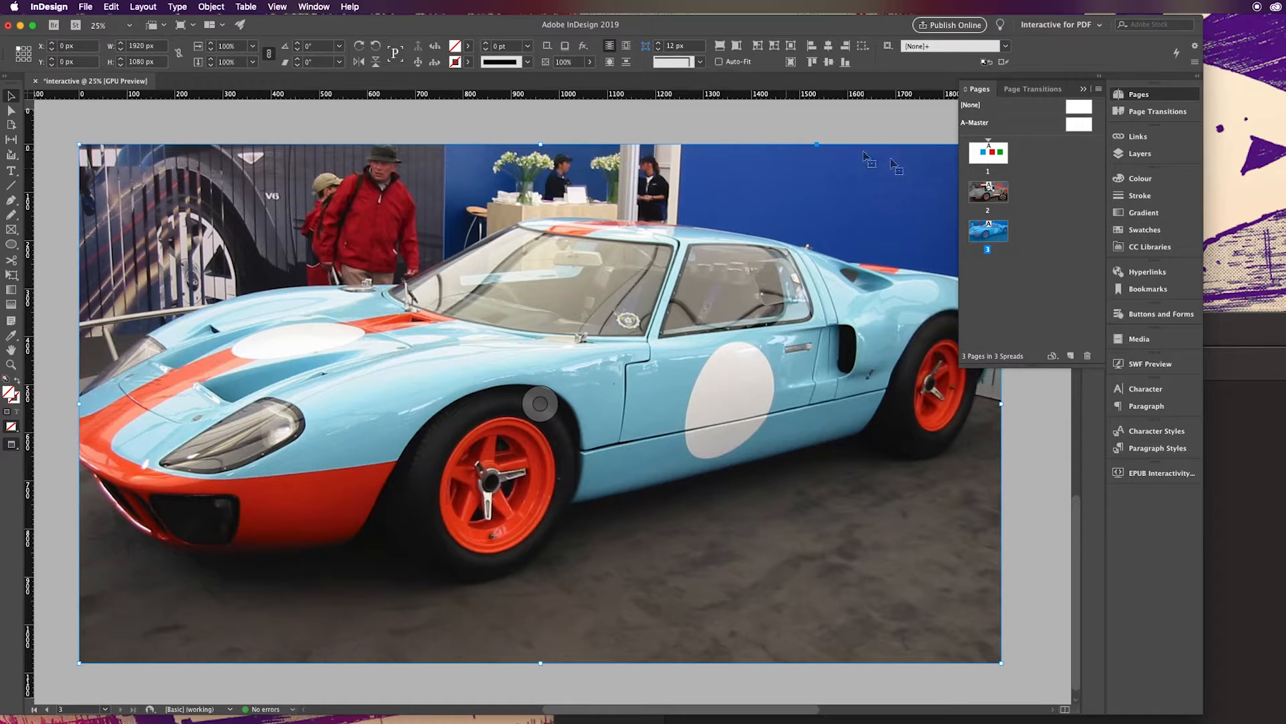
pyautogui.click(1122, 156)
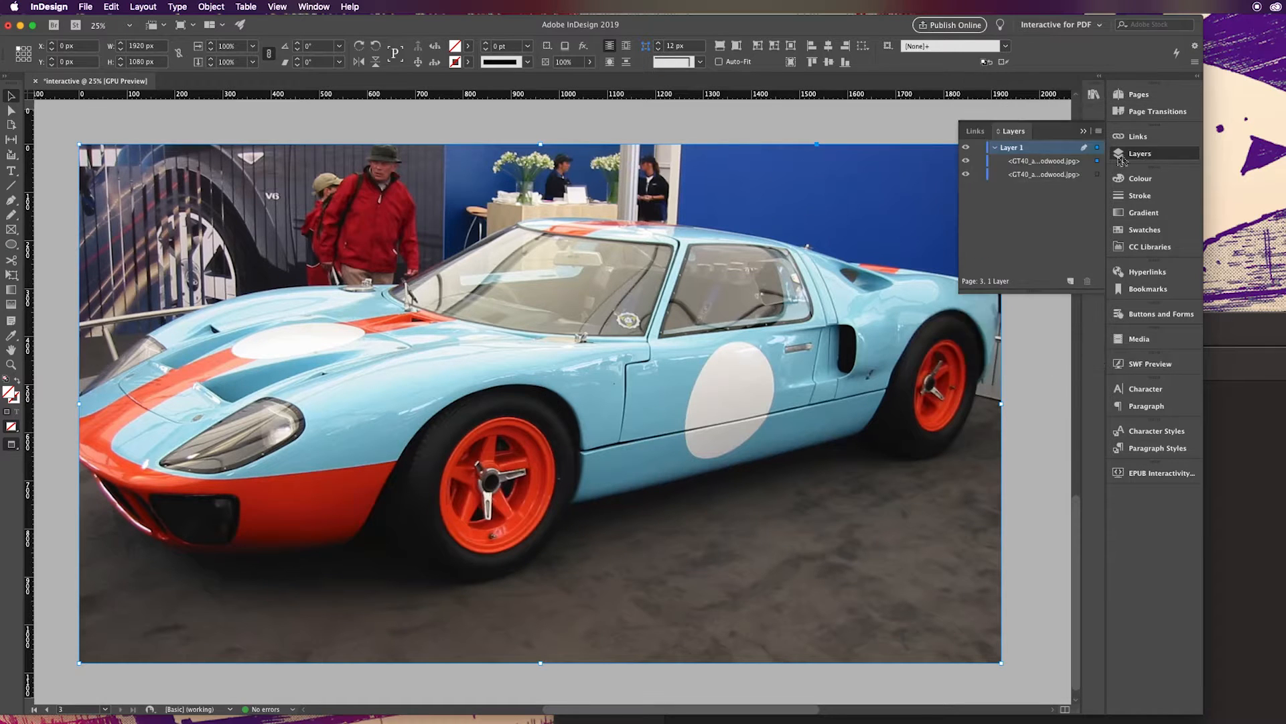
pyautogui.click(1047, 164)
pyautogui.press('super+Tab')
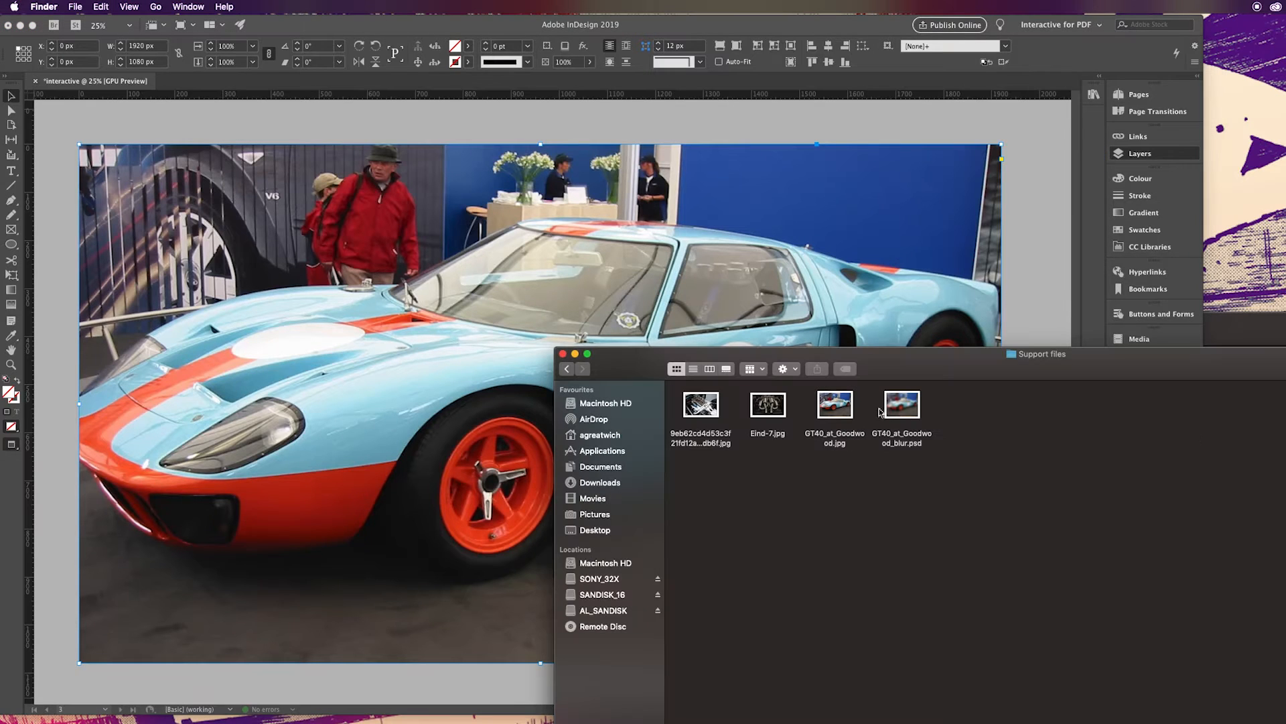
pyautogui.moveTo(902, 409); pyautogui.dragTo(540, 403)
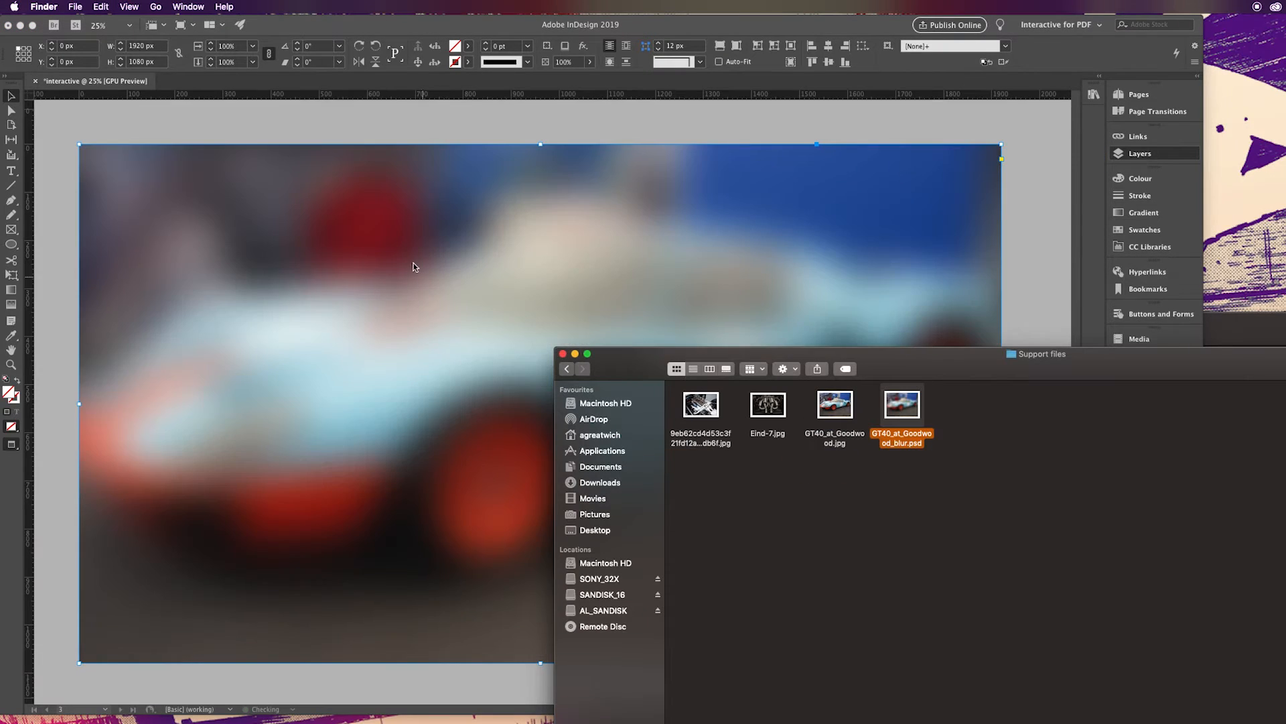
# Compare the blurred and sharp images by toggling the blurred frame's visibility, and leave the blurred frame hidden
pyautogui.click(966, 160)
pyautogui.click(965, 161)
pyautogui.click(966, 161)
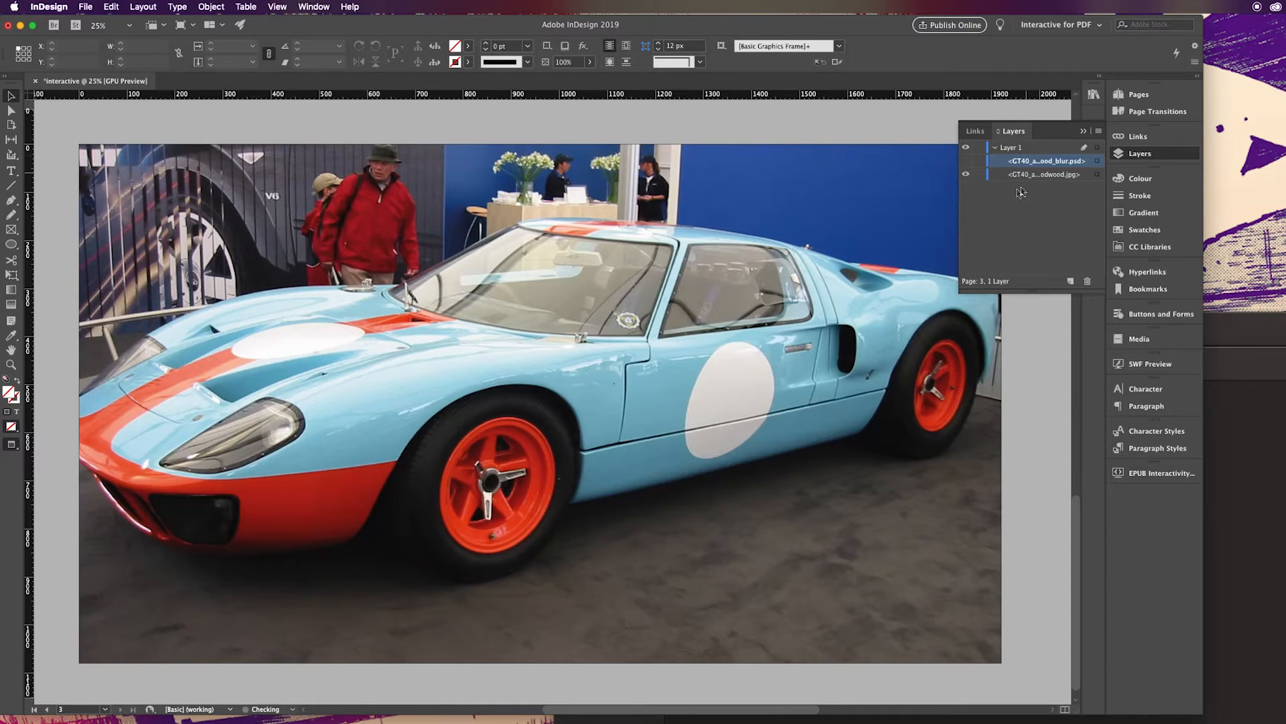
pyautogui.click(965, 160)
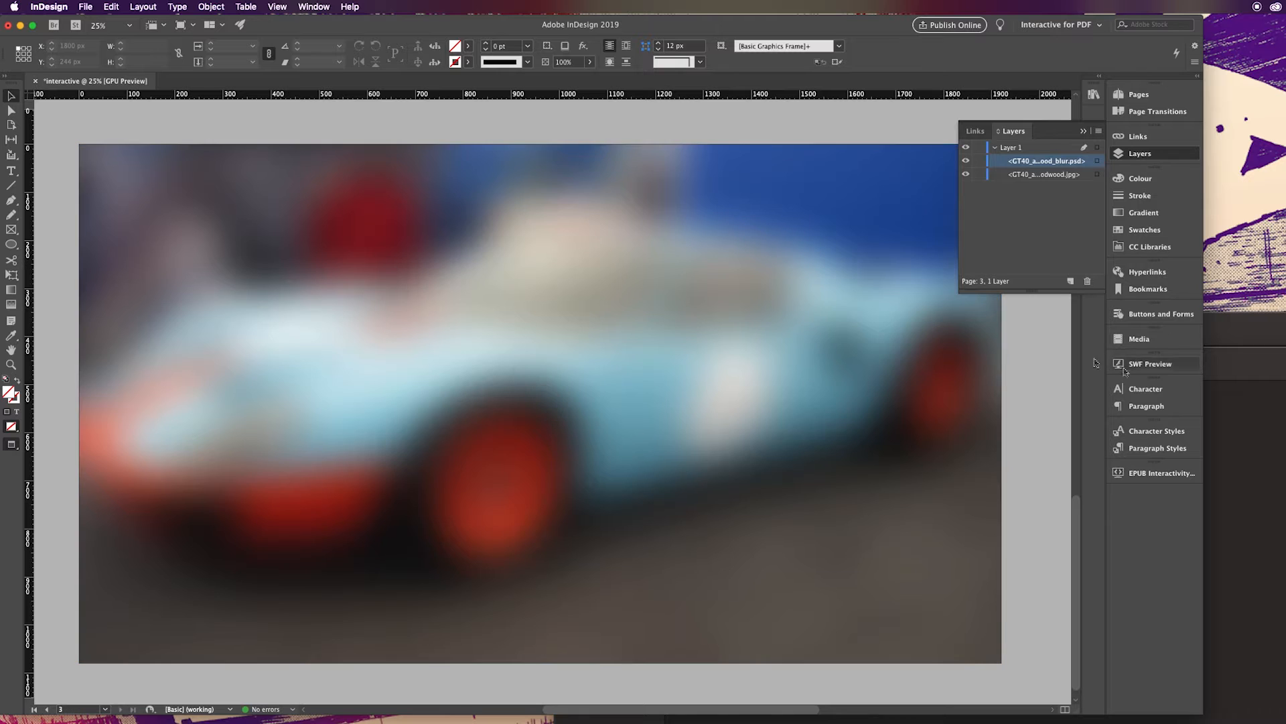
pyautogui.click(969, 161)
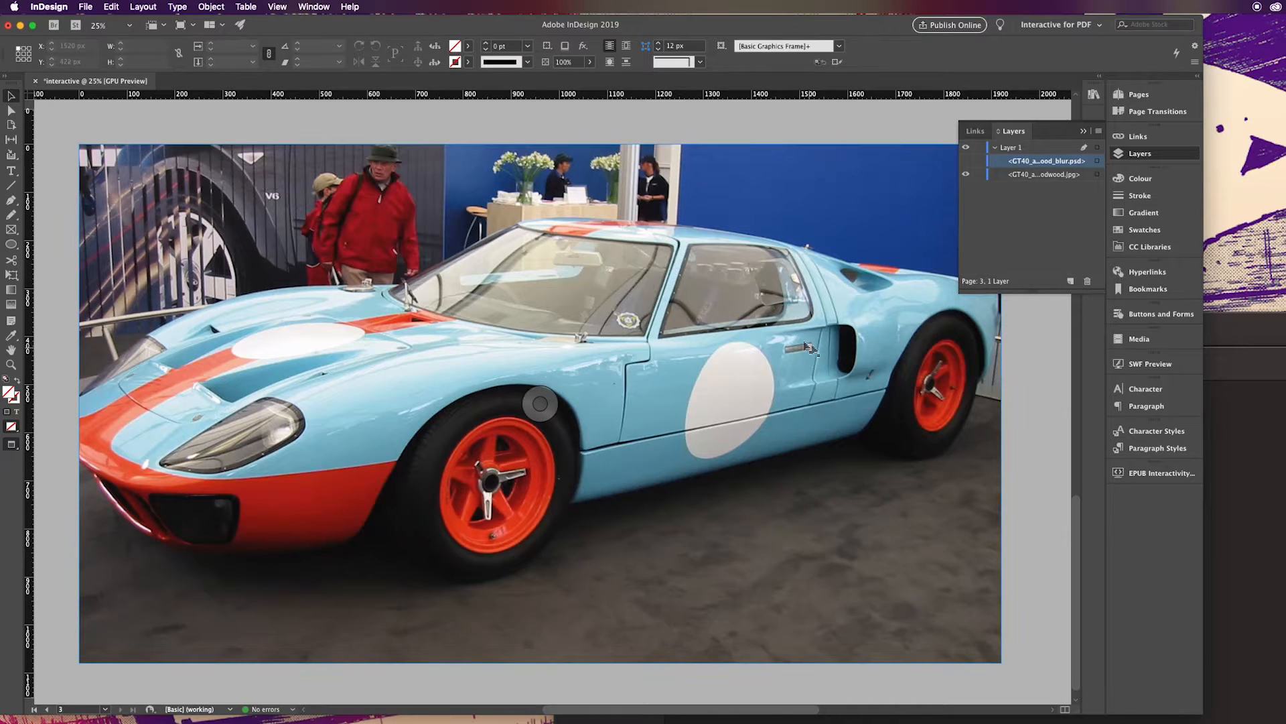
# Lock the sharp GT40_at_Goodwood.jpg frame in place, keeping the blurred frame above it hidden
pyautogui.rightClick(965, 462)
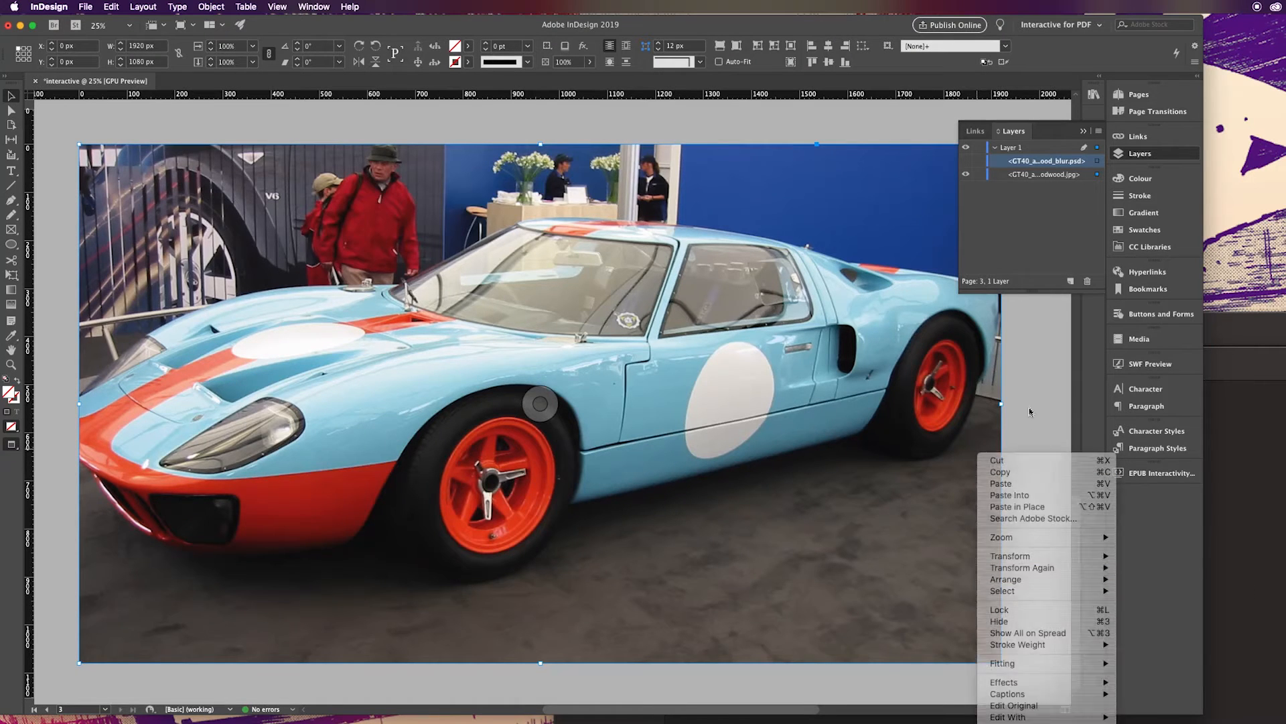
pyautogui.press('Escape')
pyautogui.click(965, 161)
pyautogui.click(965, 161)
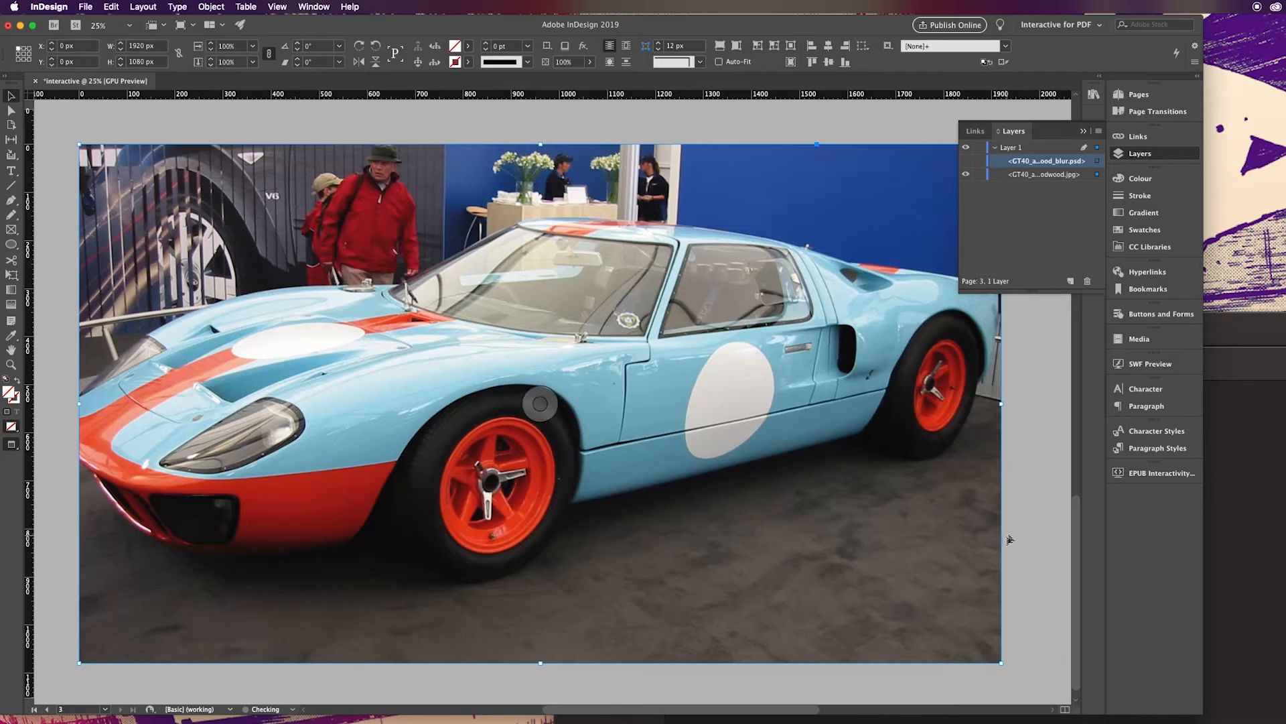
pyautogui.rightClick(957, 546)
pyautogui.click(980, 658)
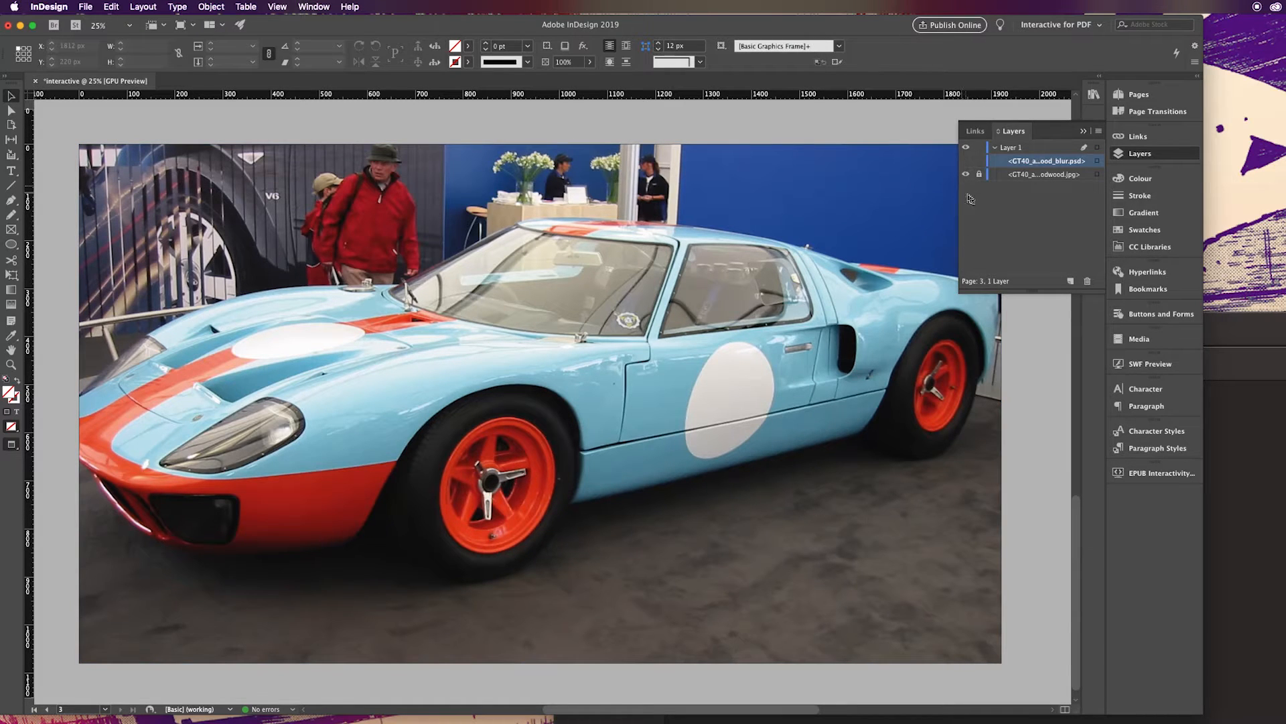
pyautogui.click(966, 161)
pyautogui.click(965, 160)
# Draw a circle about 204 px across over the lower edge of the car door with the Ellipse tool
pyautogui.click(11, 244)
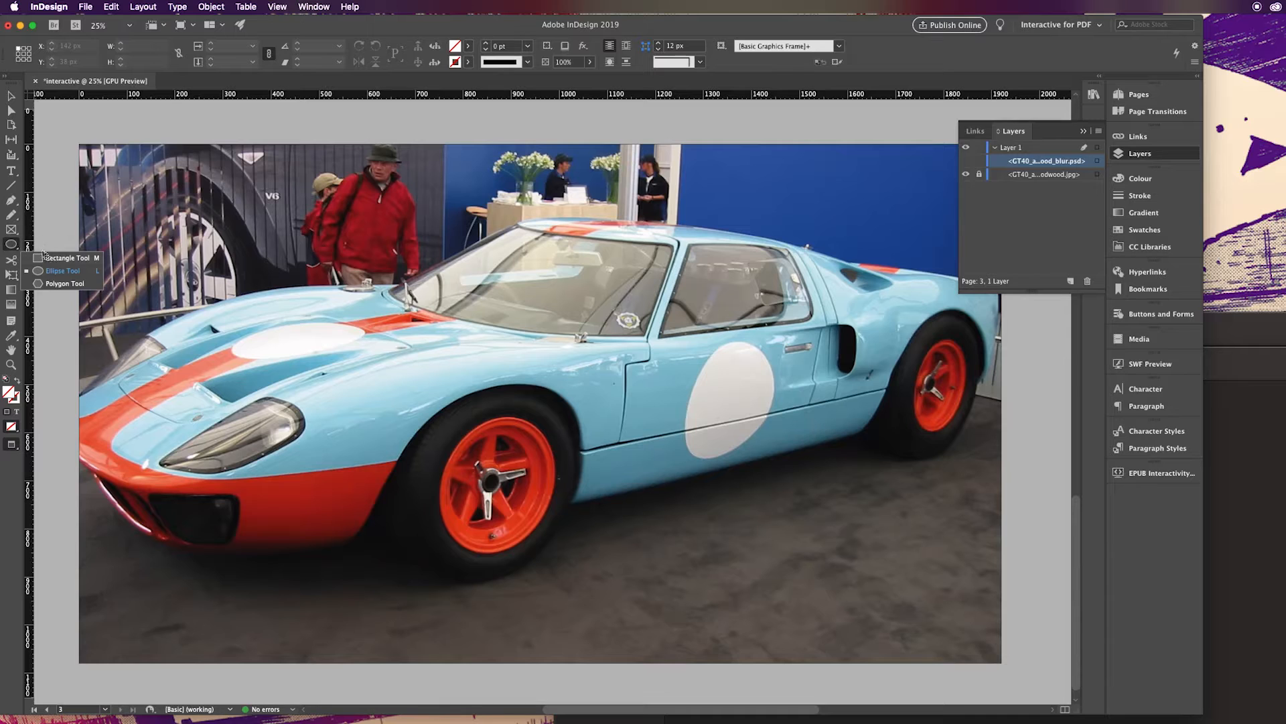
pyautogui.click(62, 269)
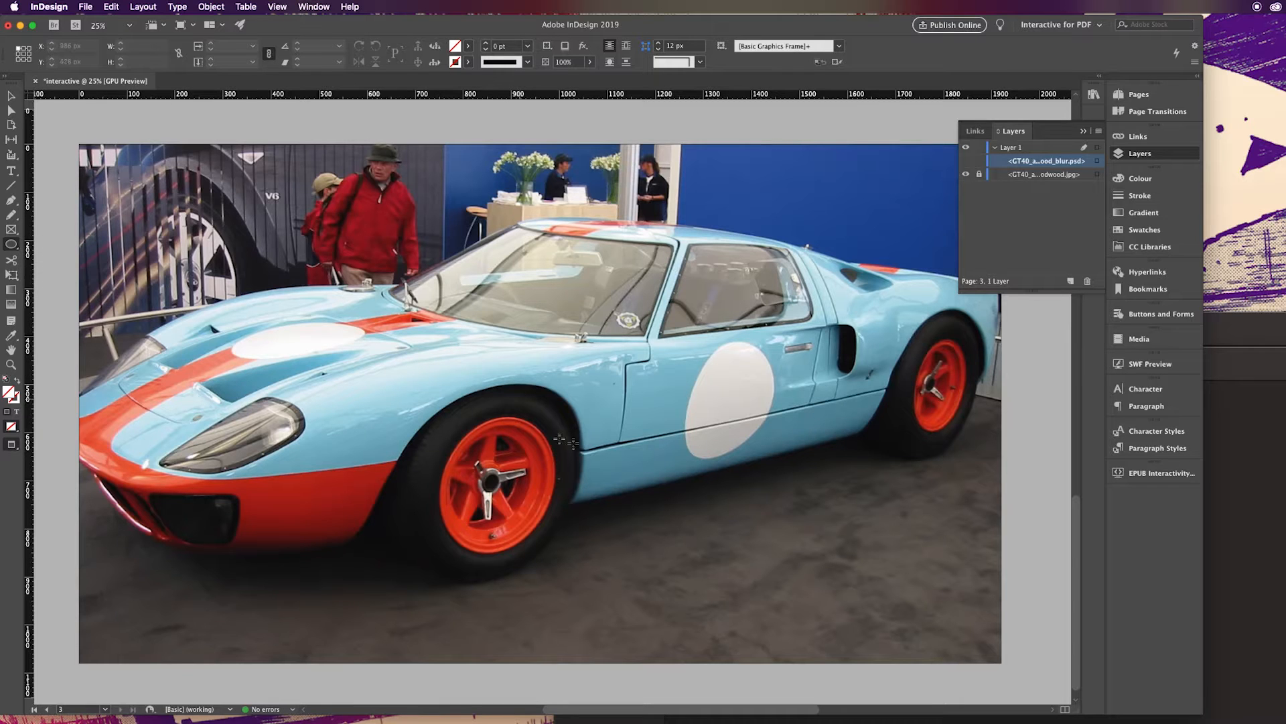
pyautogui.moveTo(672, 474)
pyautogui.mouseDown()
pyautogui.moveTo(741, 526)
pyautogui.moveTo(724, 523)
pyautogui.mouseUp()
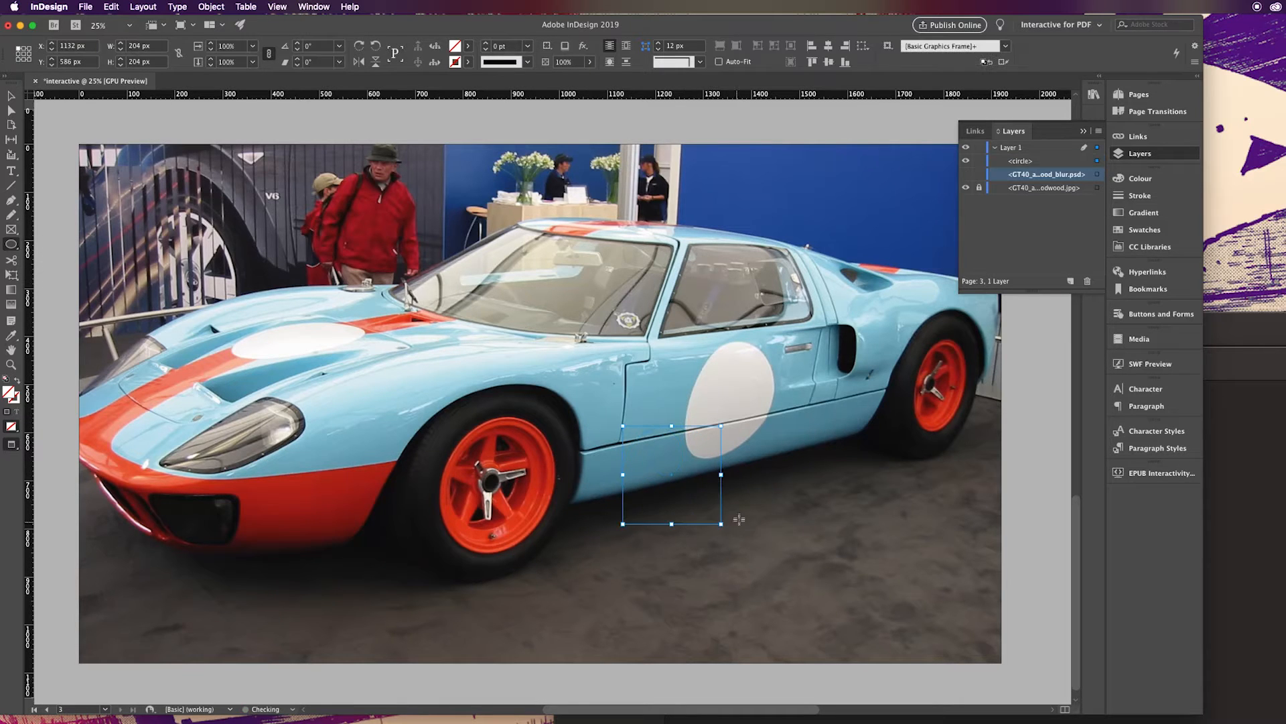
# Try sampling the car's front wheel area for the circle, fill it with the red C=15 M=100 Y=100 swatch, and undo that fill
pyautogui.click(11, 335)
pyautogui.click(513, 512)
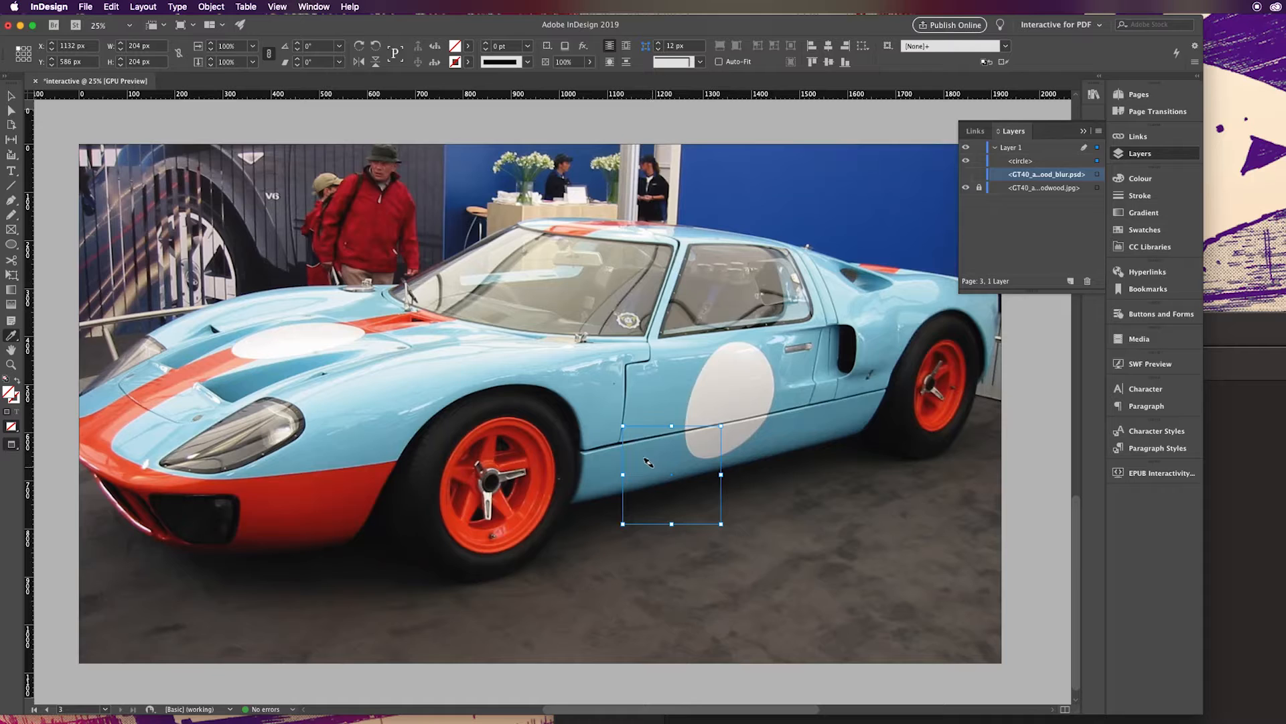
pyautogui.click(467, 48)
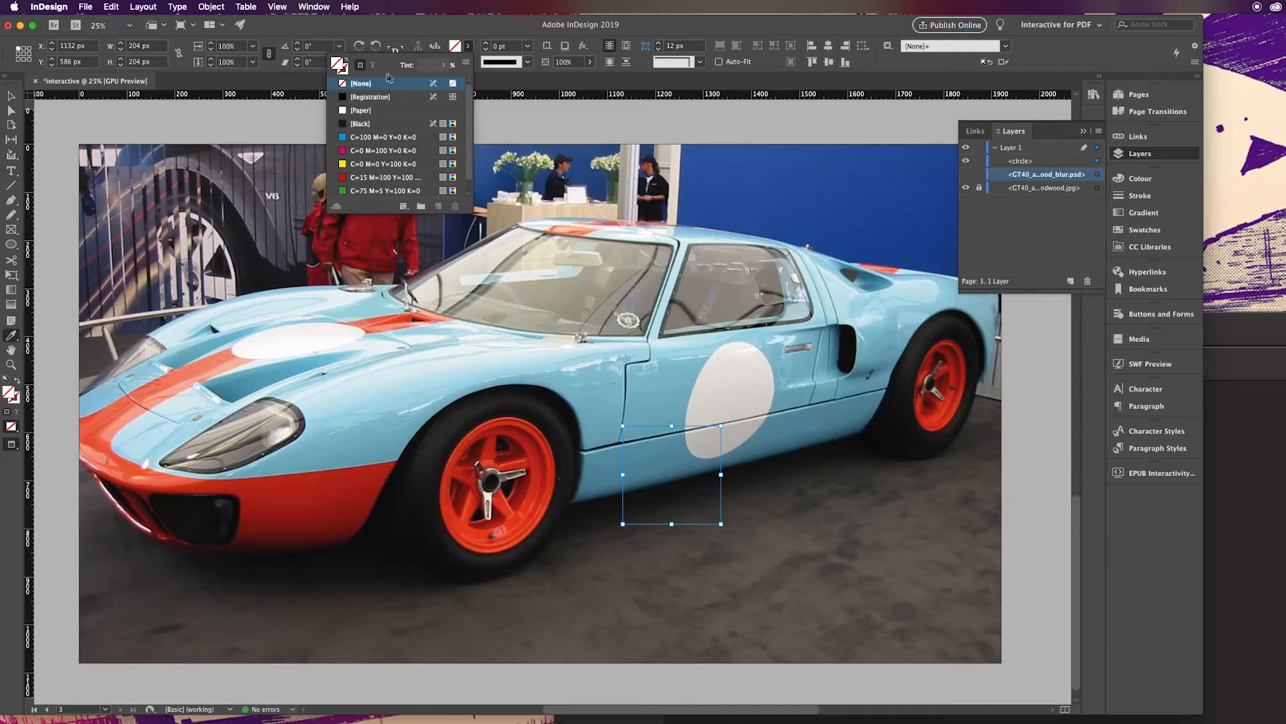
pyautogui.scroll(-1, 362, 167)
pyautogui.click(363, 164)
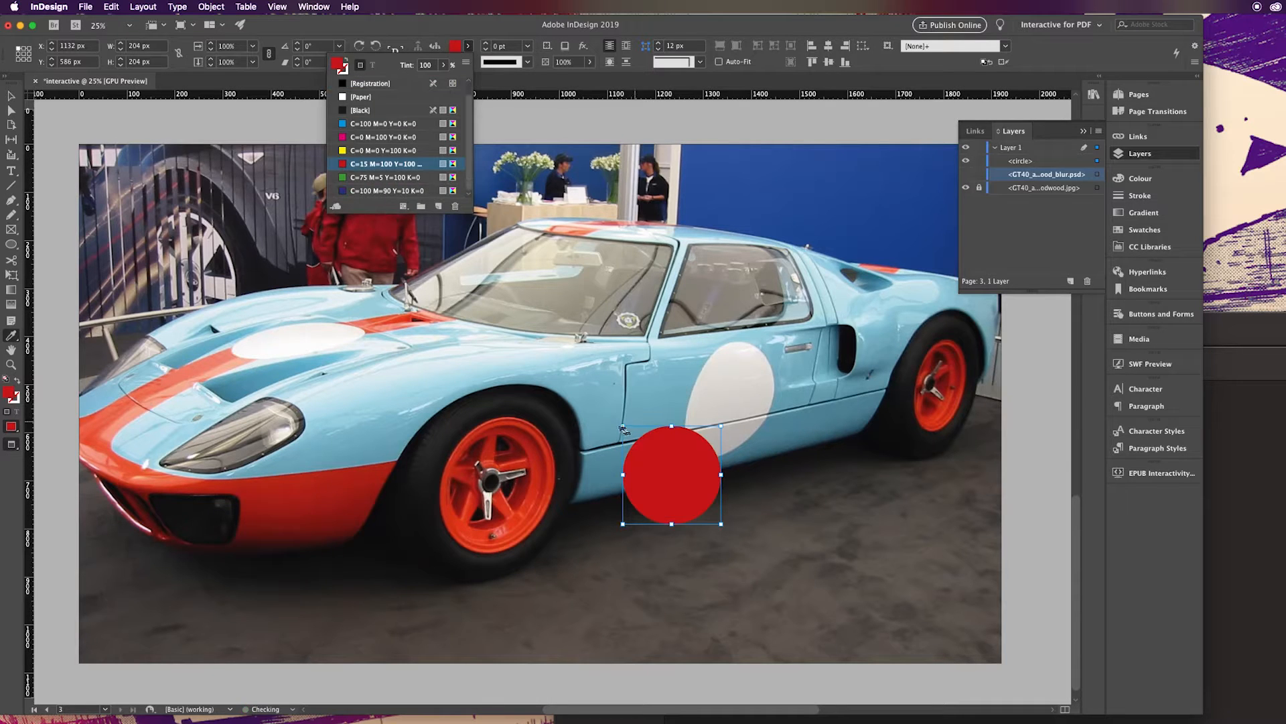
pyautogui.press('Escape')
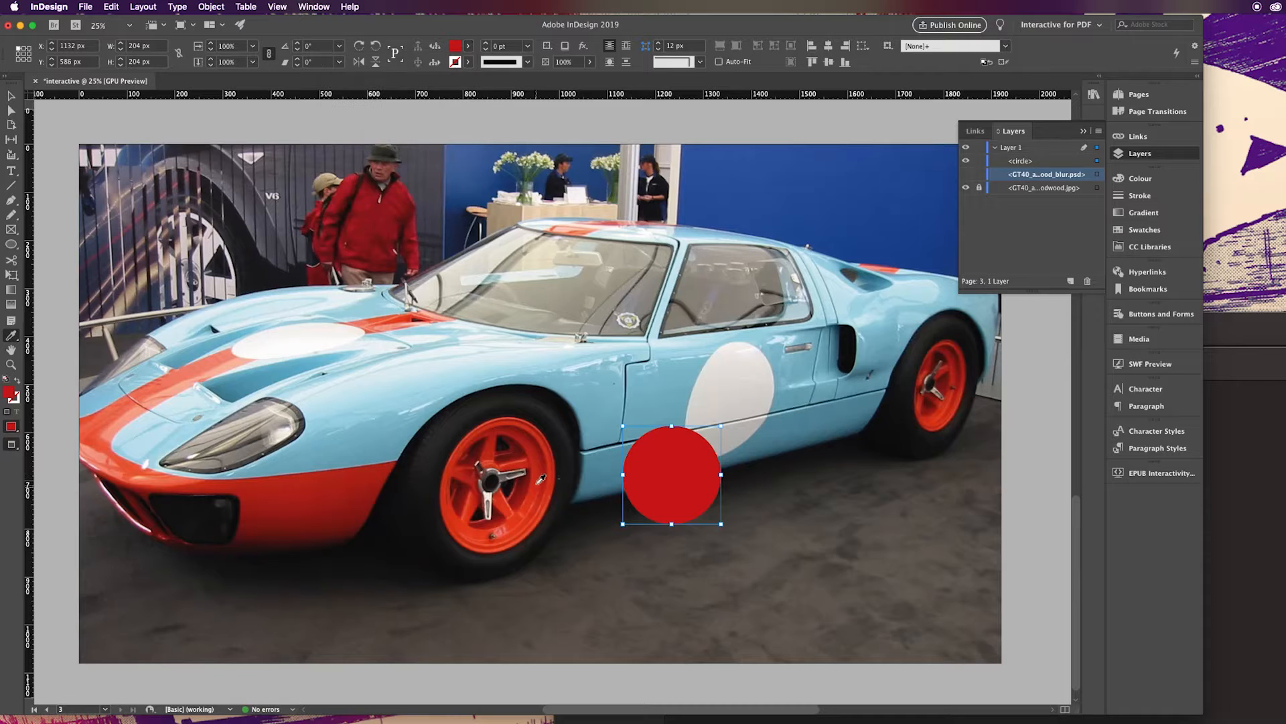
pyautogui.press('super+z')
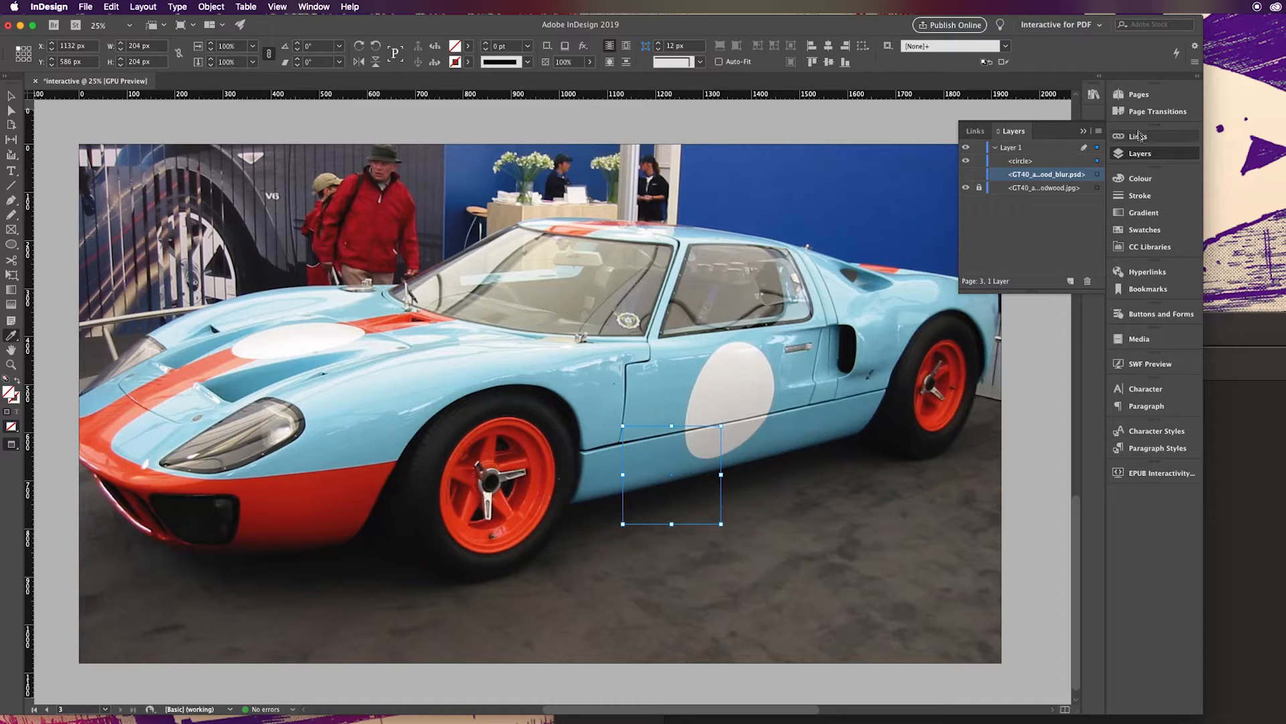
# Fill the circle with the green C=75 M=5 Y=100 K=0 swatch and create a new swatch from it
pyautogui.click(1144, 230)
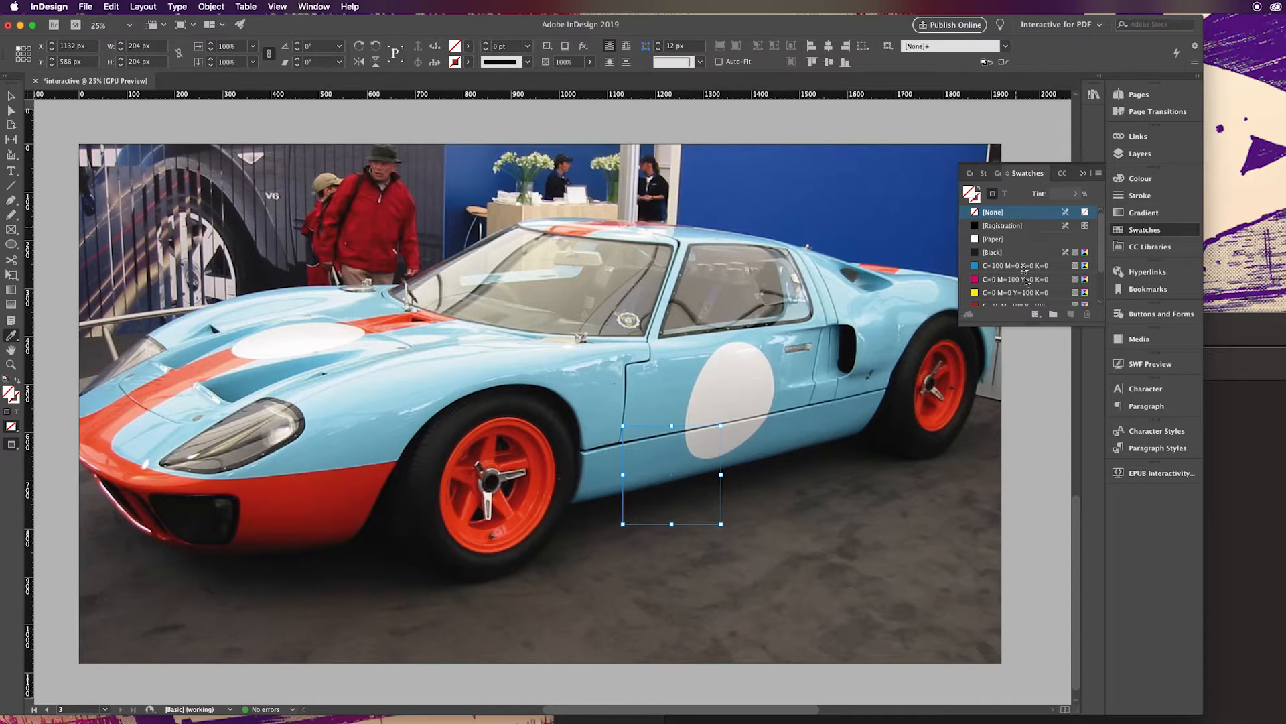
pyautogui.scroll(-3, 1019, 287)
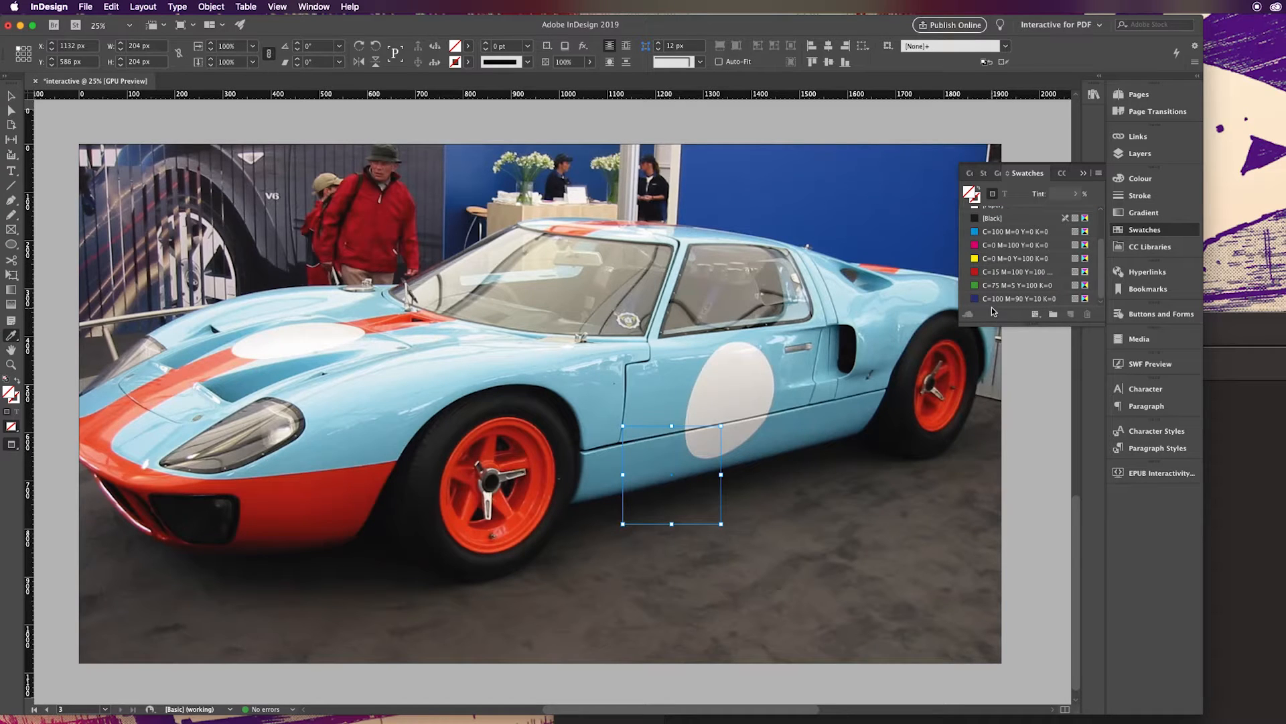
pyautogui.click(1017, 286)
pyautogui.click(1067, 314)
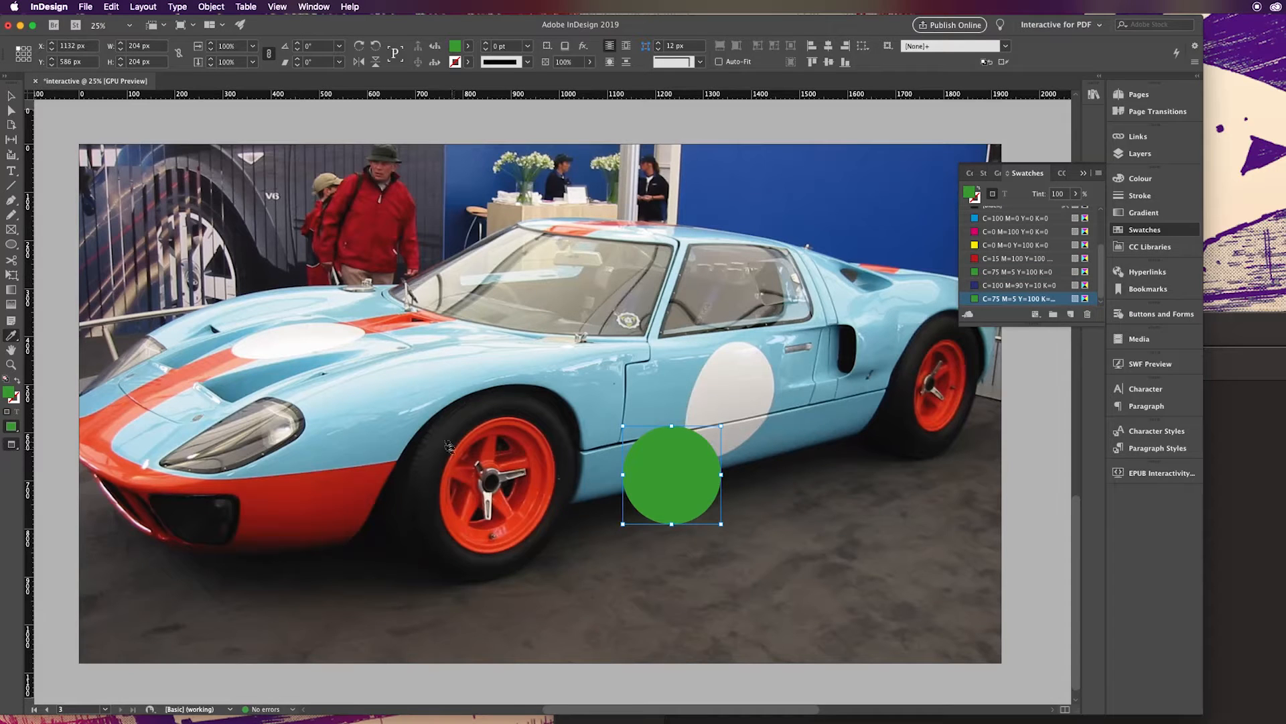
# Try sampling the front wheel's colour into the green circle with the Eyedropper tool, and reselect the circle
pyautogui.click(11, 95)
pyautogui.click(11, 335)
pyautogui.click(468, 479)
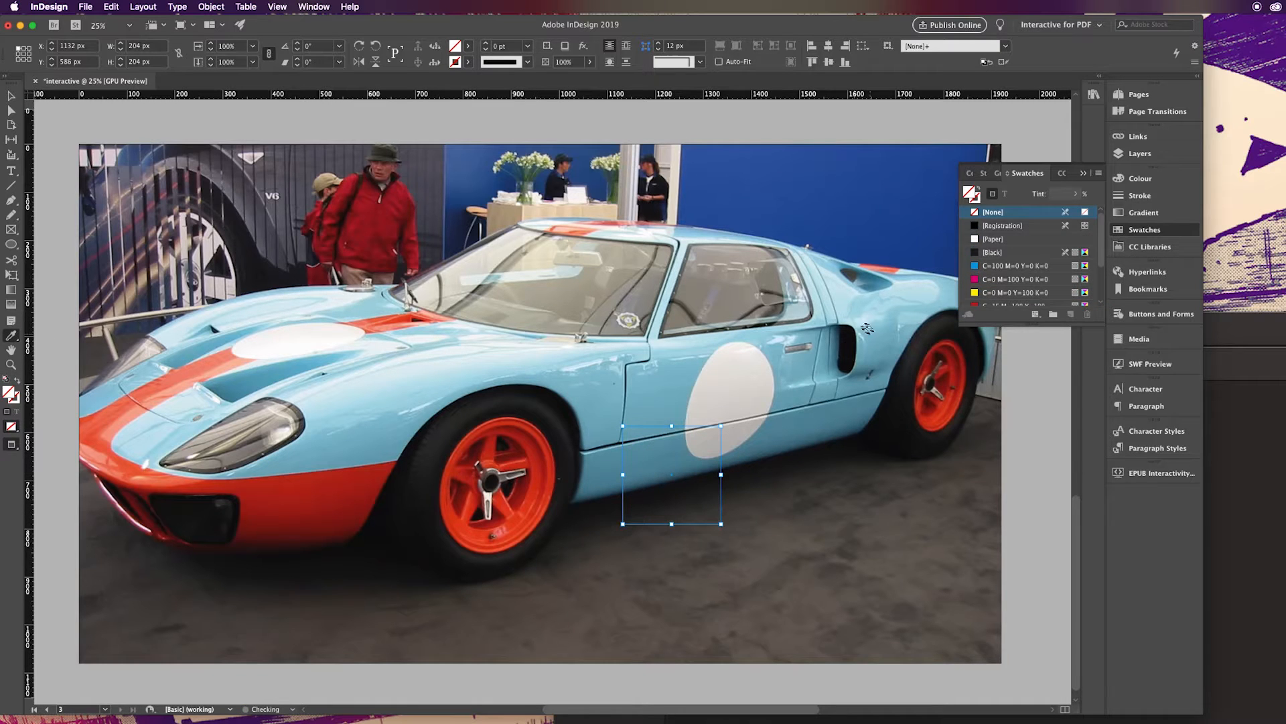
pyautogui.scroll(-1, 867, 328)
pyautogui.press('v')
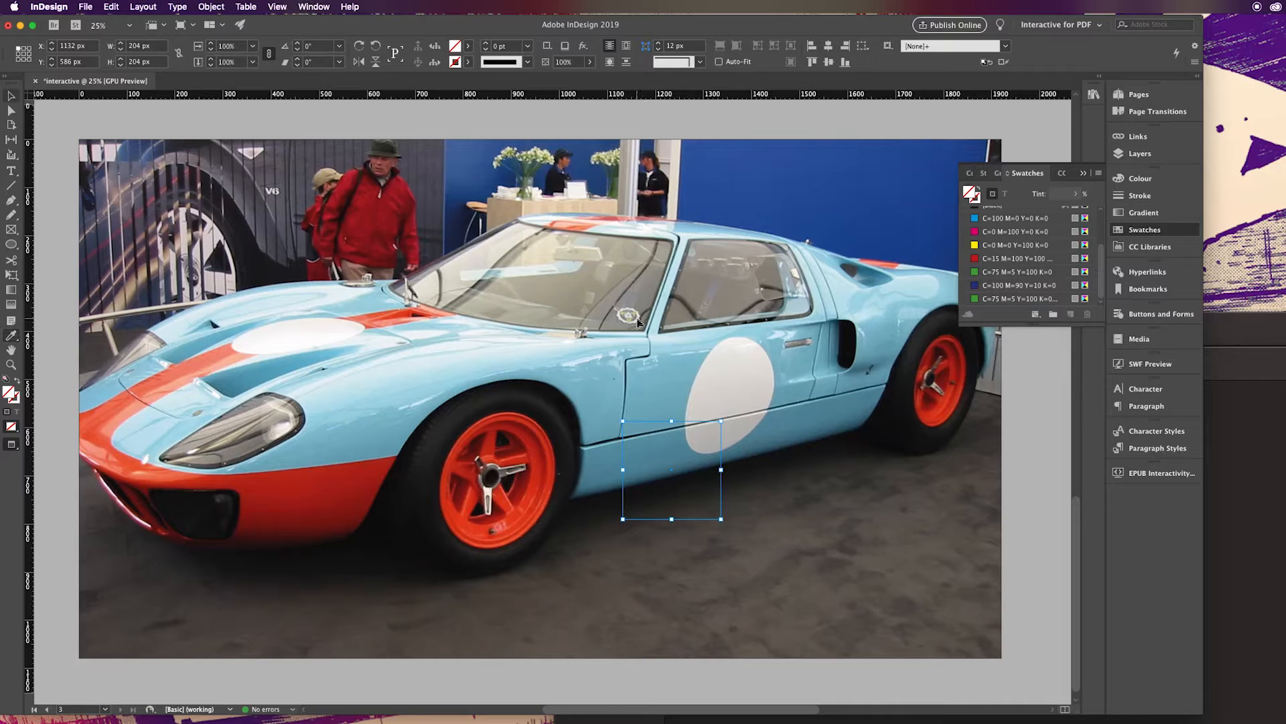
pyautogui.press('super+shift+a')
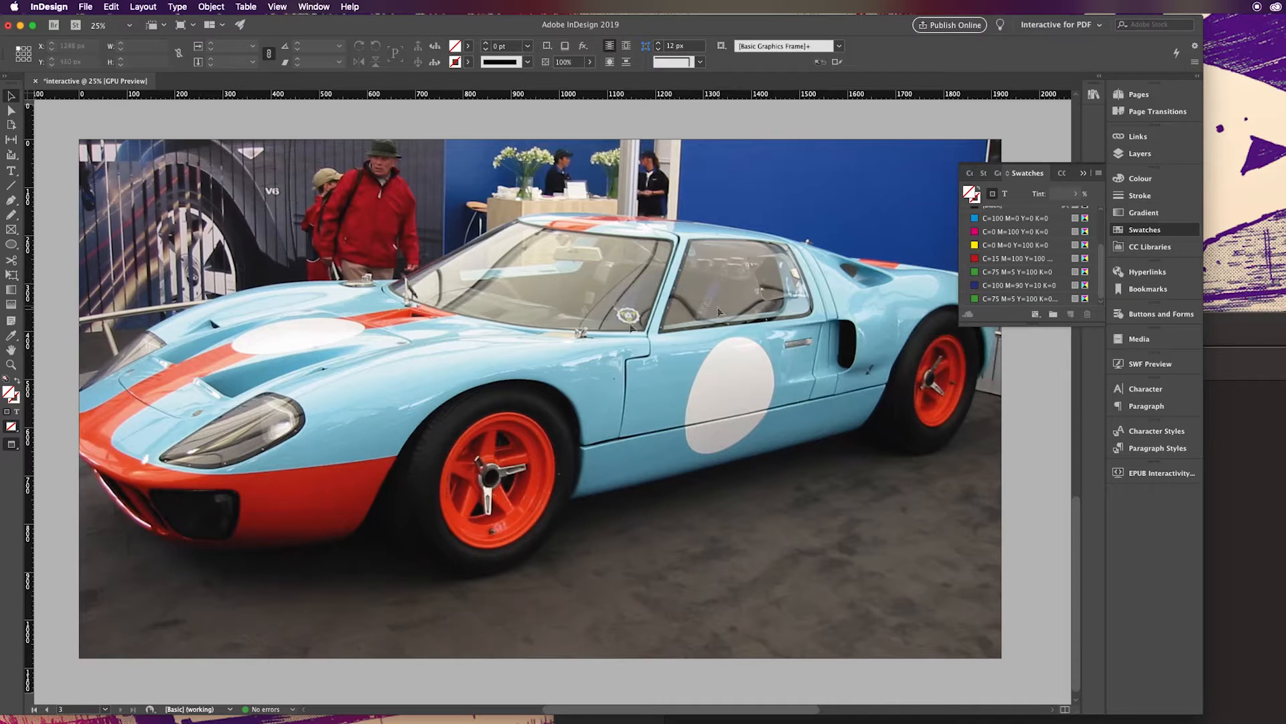
pyautogui.click(672, 422)
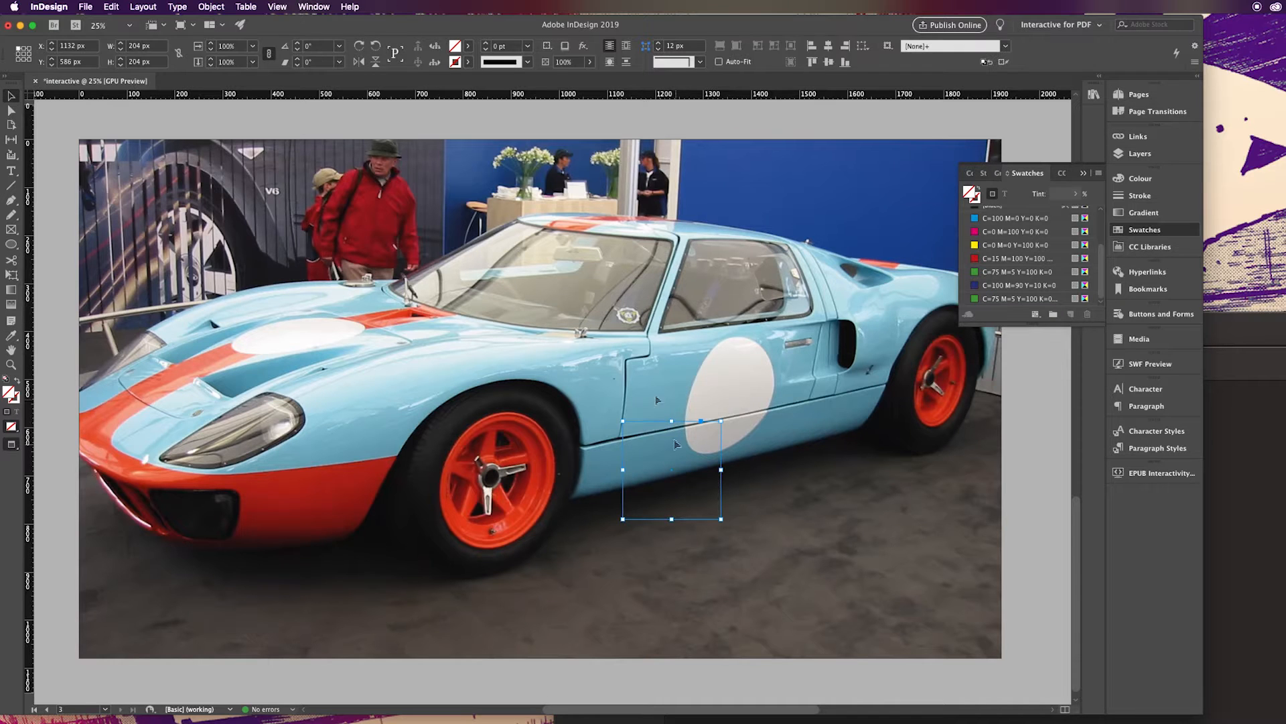
# Fill the circle with the red sampled from the car's front wheel rim using the Eyedropper
pyautogui.click(1140, 154)
pyautogui.click(11, 335)
pyautogui.click(141, 424)
pyautogui.click(543, 468)
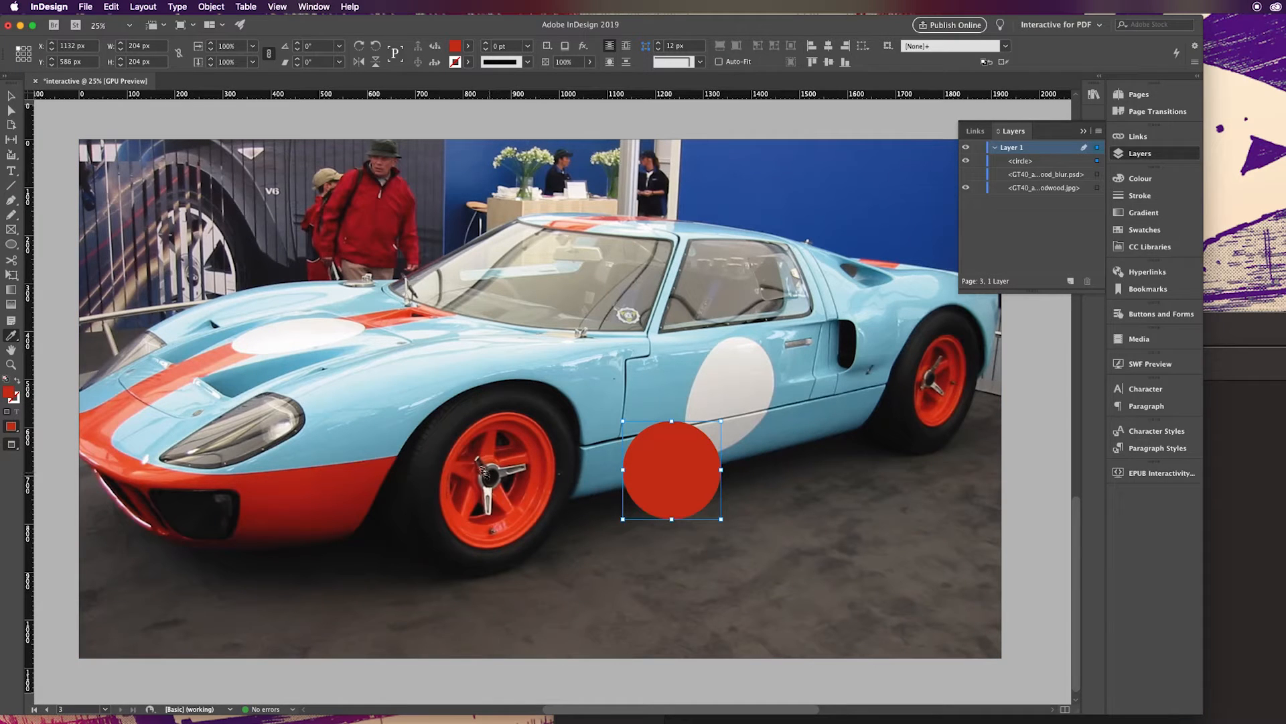
# Save the circle's red fill as an RGB process swatch, R=201 G=50 B=23
pyautogui.click(1145, 230)
pyautogui.click(1071, 314)
pyautogui.doubleClick(1011, 298)
pyautogui.click(735, 448)
pyautogui.click(798, 434)
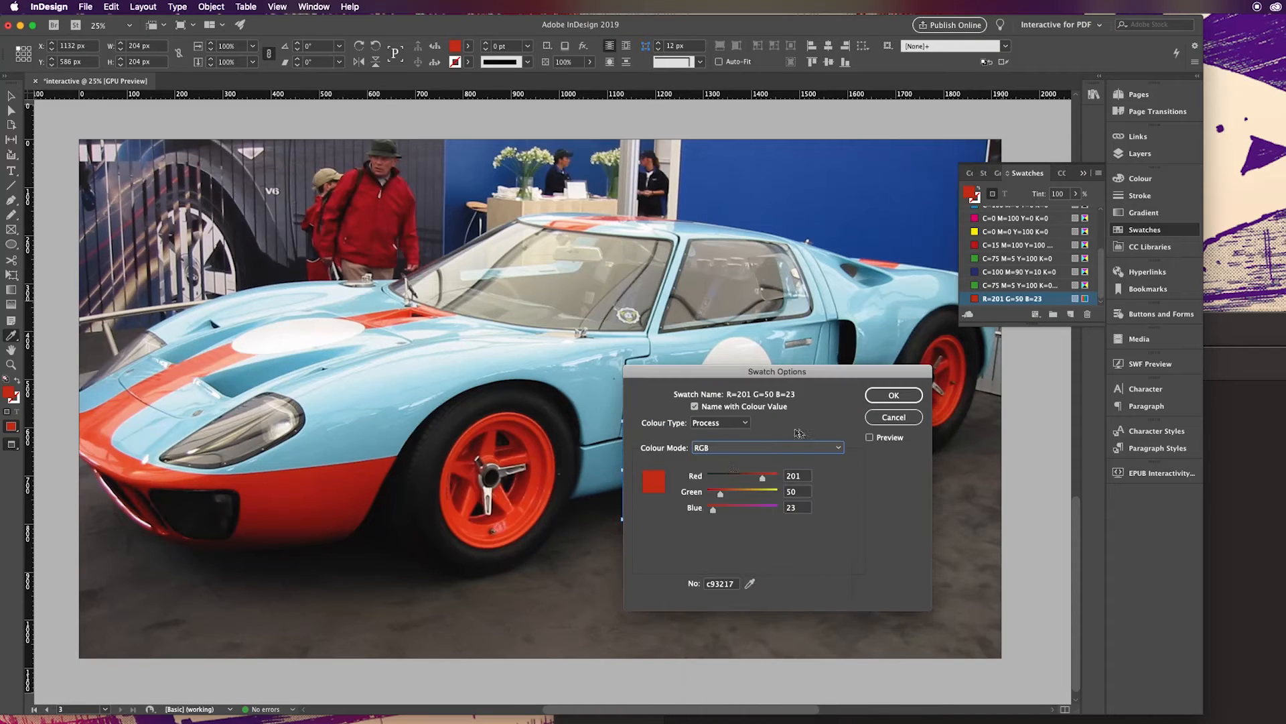
pyautogui.click(894, 394)
pyautogui.click(168, 373)
pyautogui.press('super+z')
# Duplicate the red circle to the right at X 1360 px and fill the copy with light blue sampled from the car body
pyautogui.press('v')
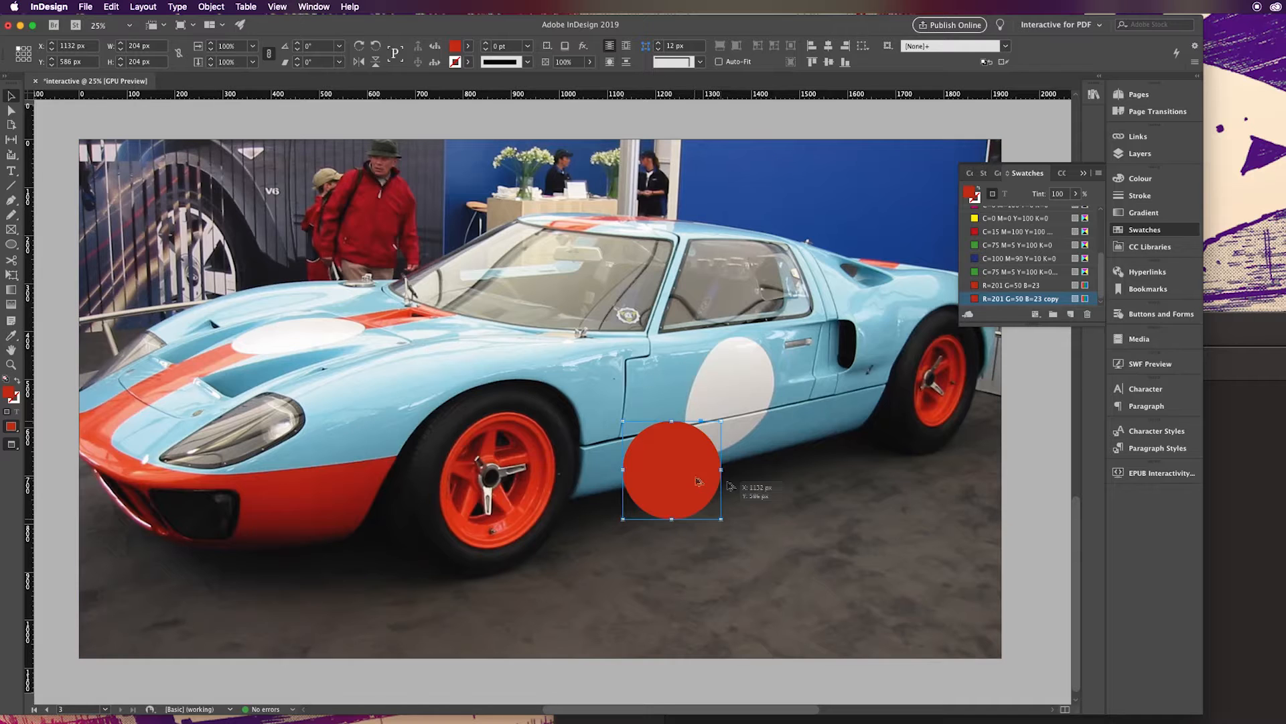
pyautogui.moveTo(696, 481); pyautogui.dragTo(807, 481)
pyautogui.press('i')
pyautogui.click(774, 331)
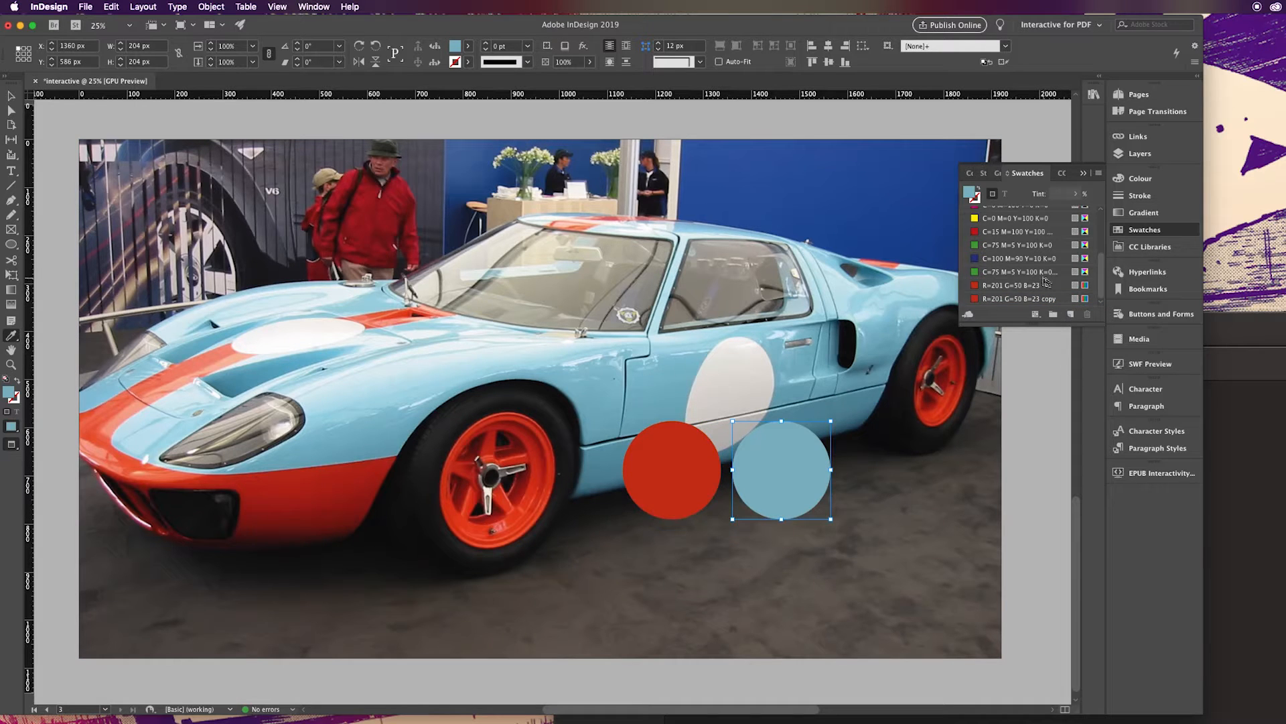
# Save the second circle's light blue fill as an RGB swatch, R=129 G=182 B=196
pyautogui.click(1071, 314)
pyautogui.doubleClick(1016, 299)
pyautogui.click(896, 396)
# Duplicate the blue circle to the right at X 1578 px and fill the copy with the near-black sampled from the front tyre
pyautogui.press('v')
pyautogui.moveTo(786, 477); pyautogui.dragTo(891, 477)
pyautogui.press('i')
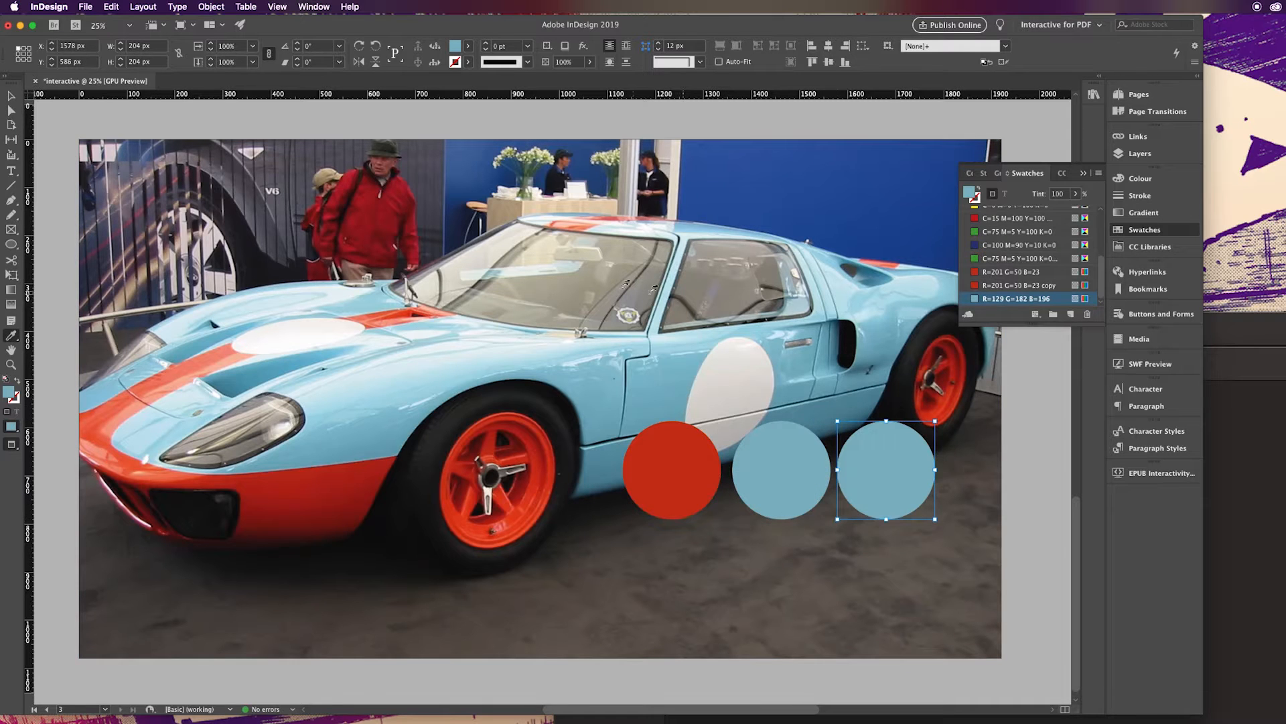
pyautogui.click(555, 419)
pyautogui.scroll(3, 1025, 261)
pyautogui.click(1152, 230)
# Lock the full-page sharp car photo frame in place
pyautogui.press('v')
pyautogui.click(425, 232)
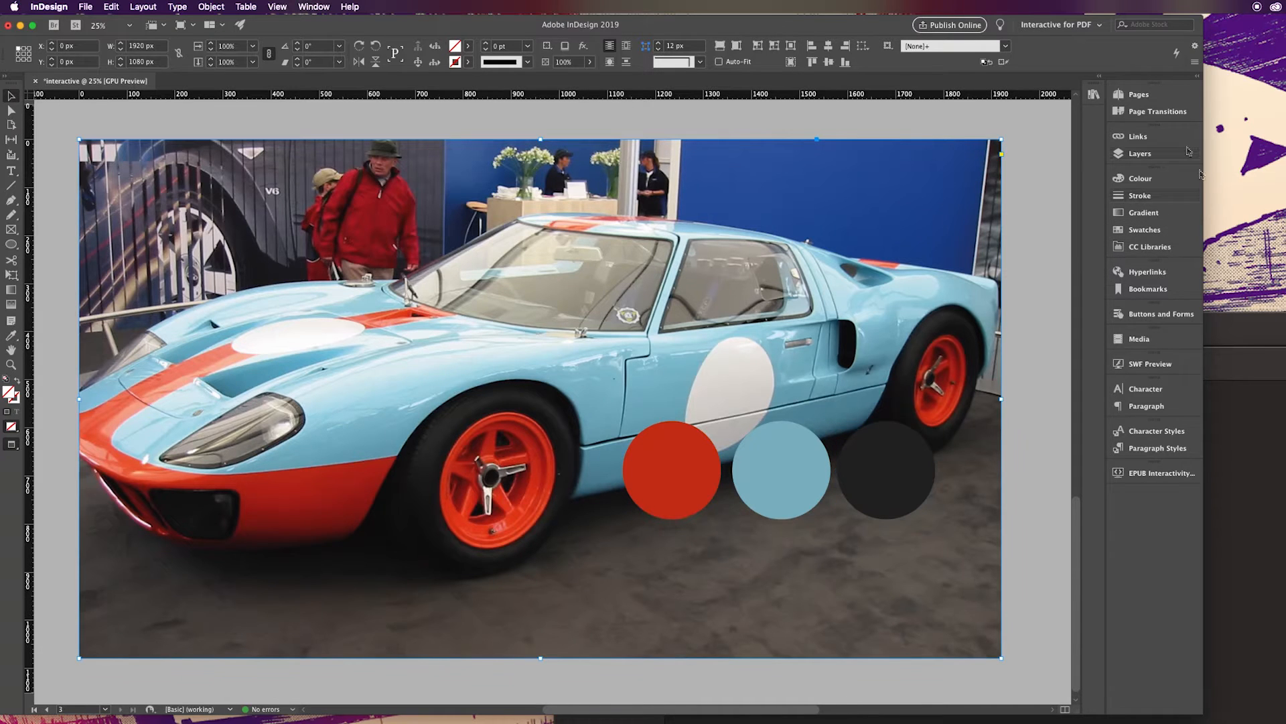
pyautogui.click(211, 6)
pyautogui.click(228, 96)
# Move the three circles onto the ground below the car and spread them apart in an even row
pyautogui.moveTo(606, 408); pyautogui.dragTo(777, 578)
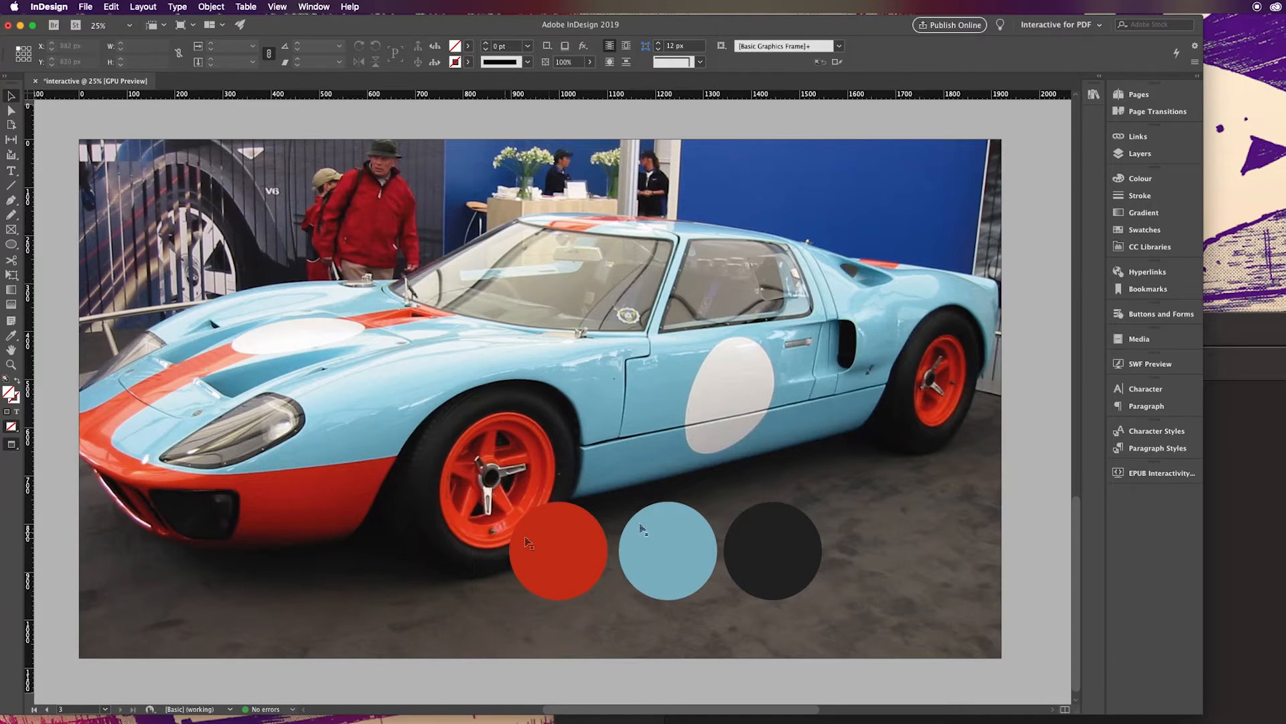
pyautogui.click(772, 571)
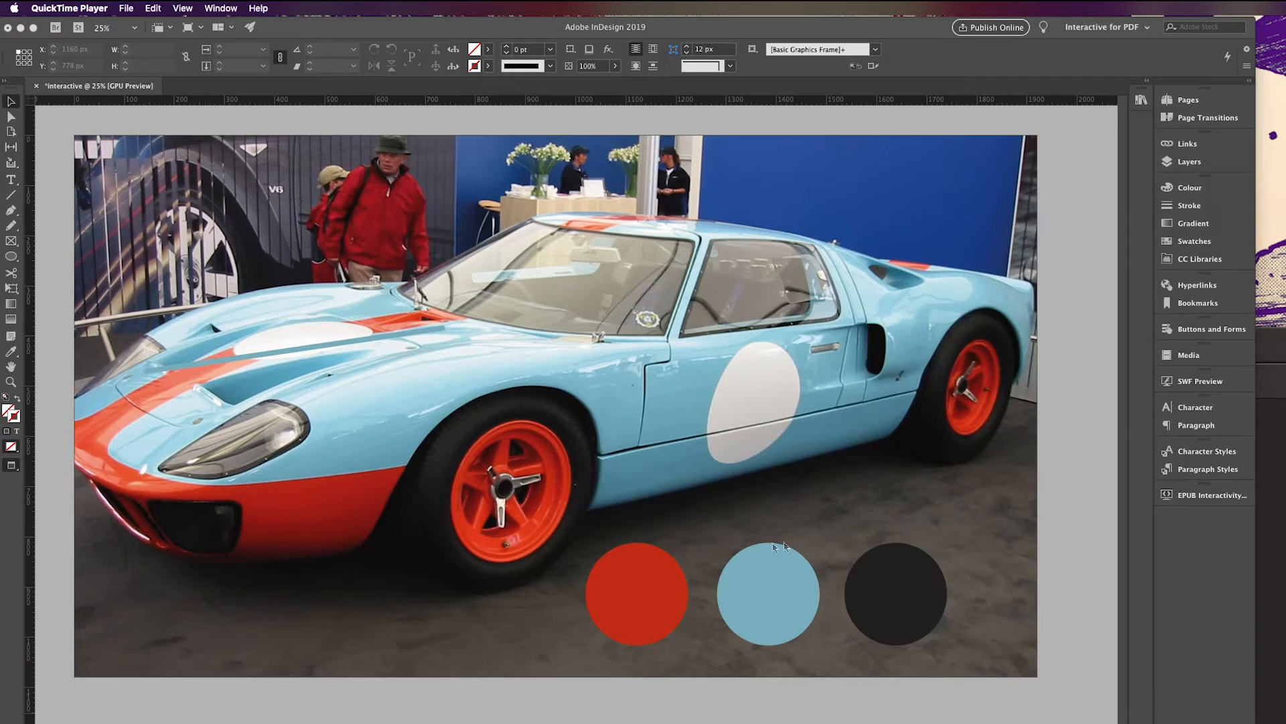
pyautogui.click(782, 398)
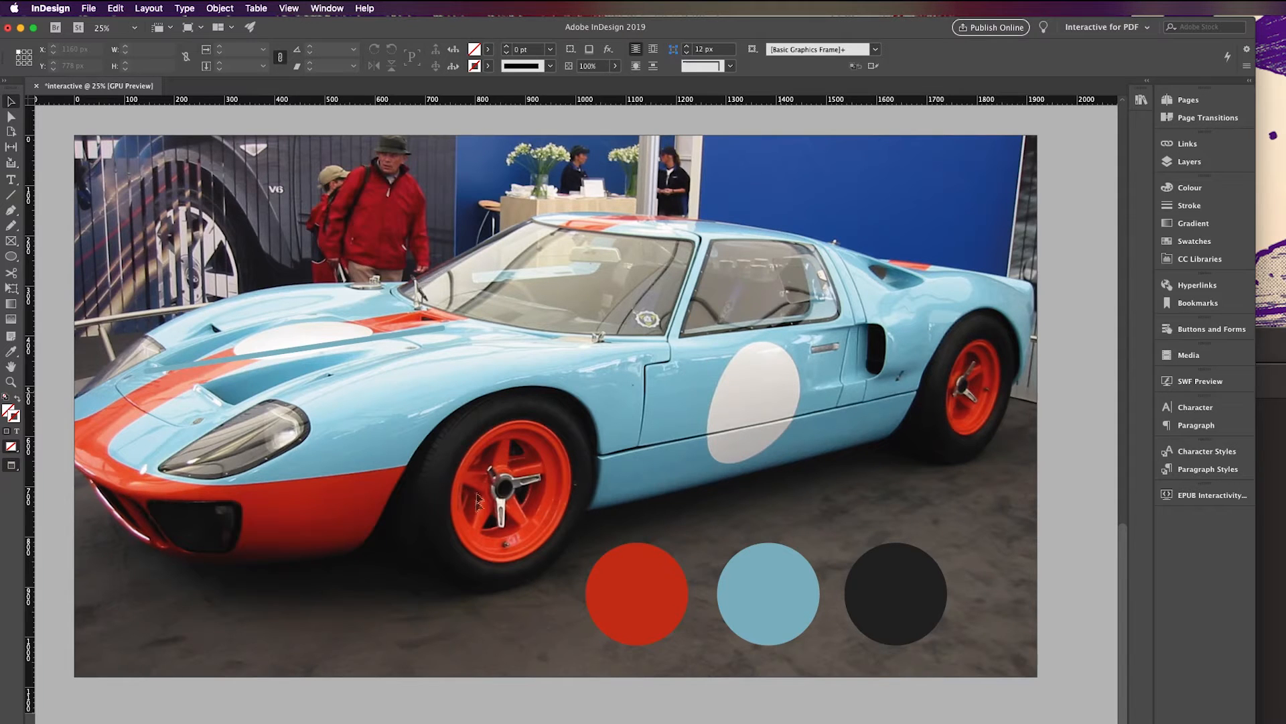
# Start a Pen path filled with R=129 G=182 B=196 at the car's nose and trace the far headlight and wing to the windscreen base
pyautogui.click(11, 210)
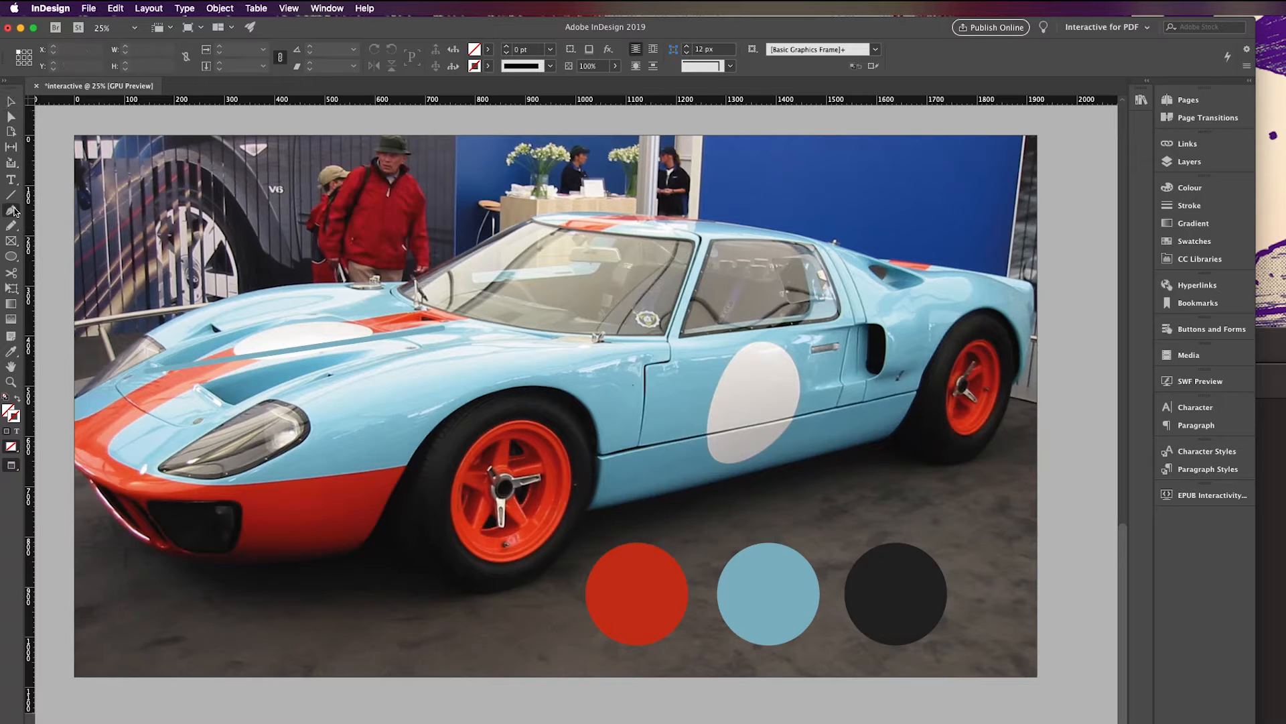
pyautogui.click(491, 50)
pyautogui.scroll(-2, 385, 187)
pyautogui.click(402, 201)
pyautogui.click(81, 401)
pyautogui.click(144, 331)
pyautogui.click(171, 349)
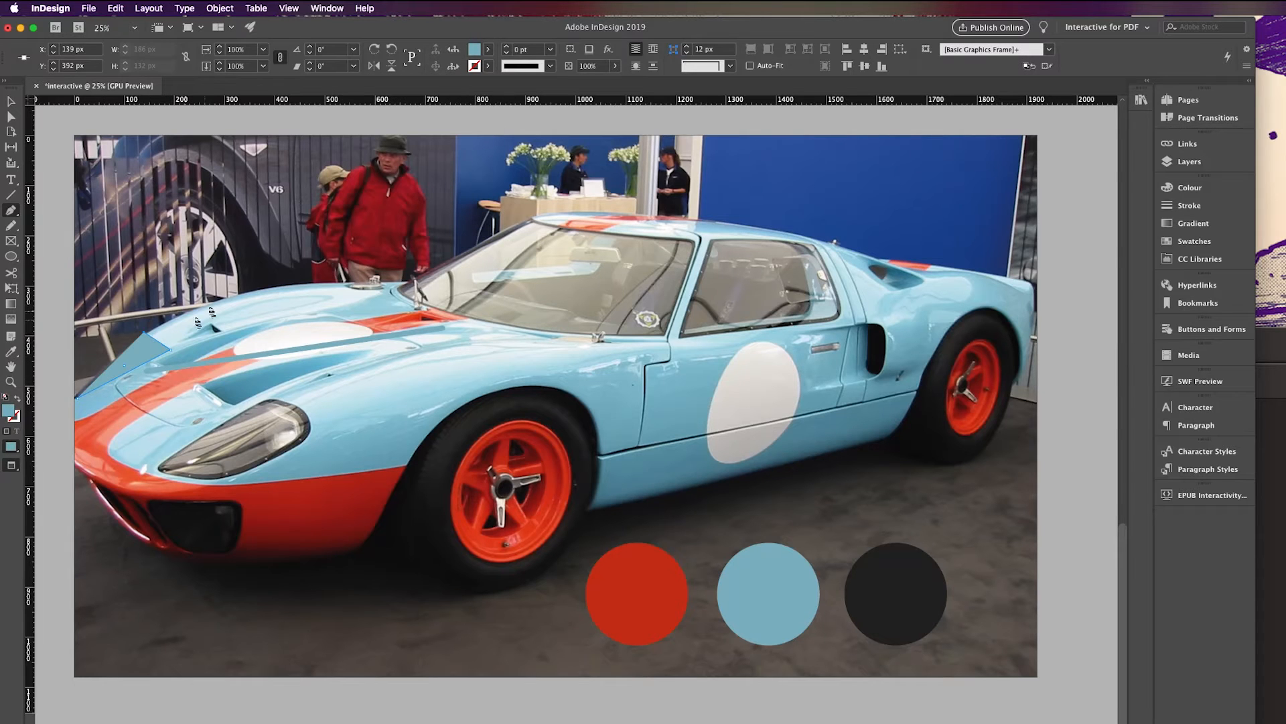
pyautogui.click(408, 282)
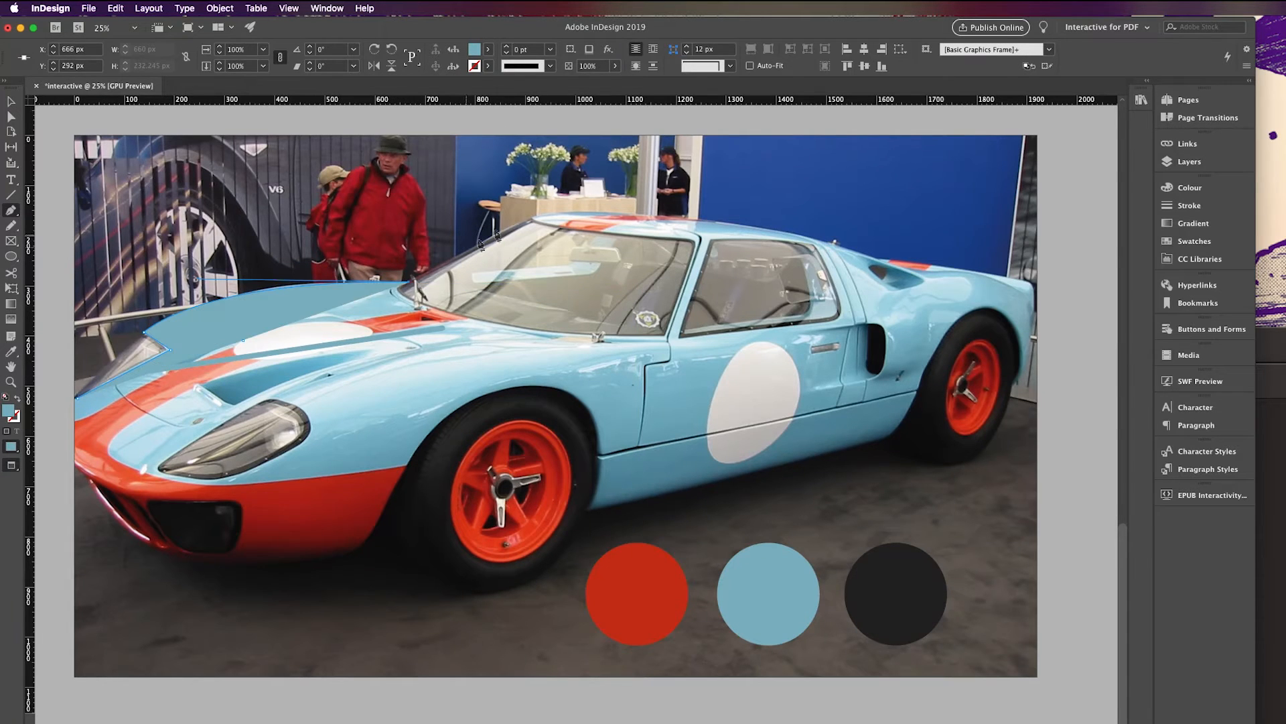
# Continue the Pen outline up the windscreen, over the roof and rear deck, and down the tail of the car
pyautogui.click(536, 218)
pyautogui.click(723, 221)
pyautogui.click(834, 241)
pyautogui.click(883, 260)
pyautogui.click(1008, 272)
pyautogui.click(1032, 287)
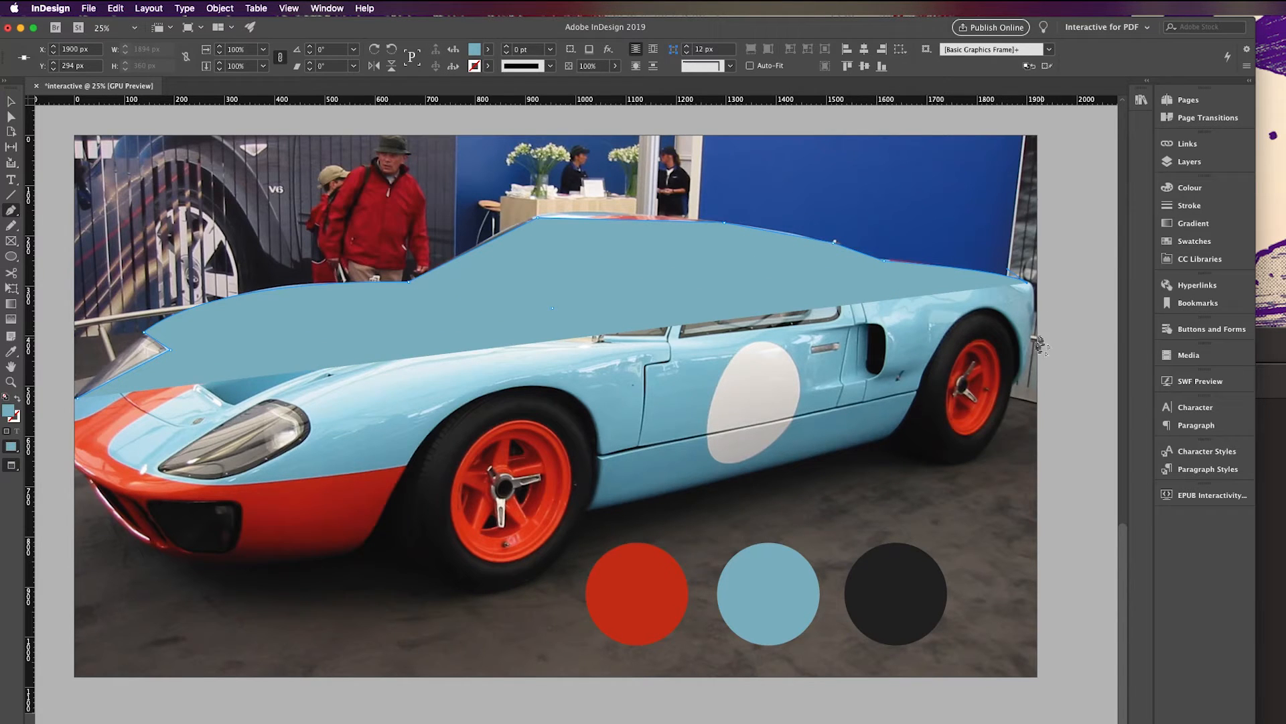
pyautogui.click(1024, 385)
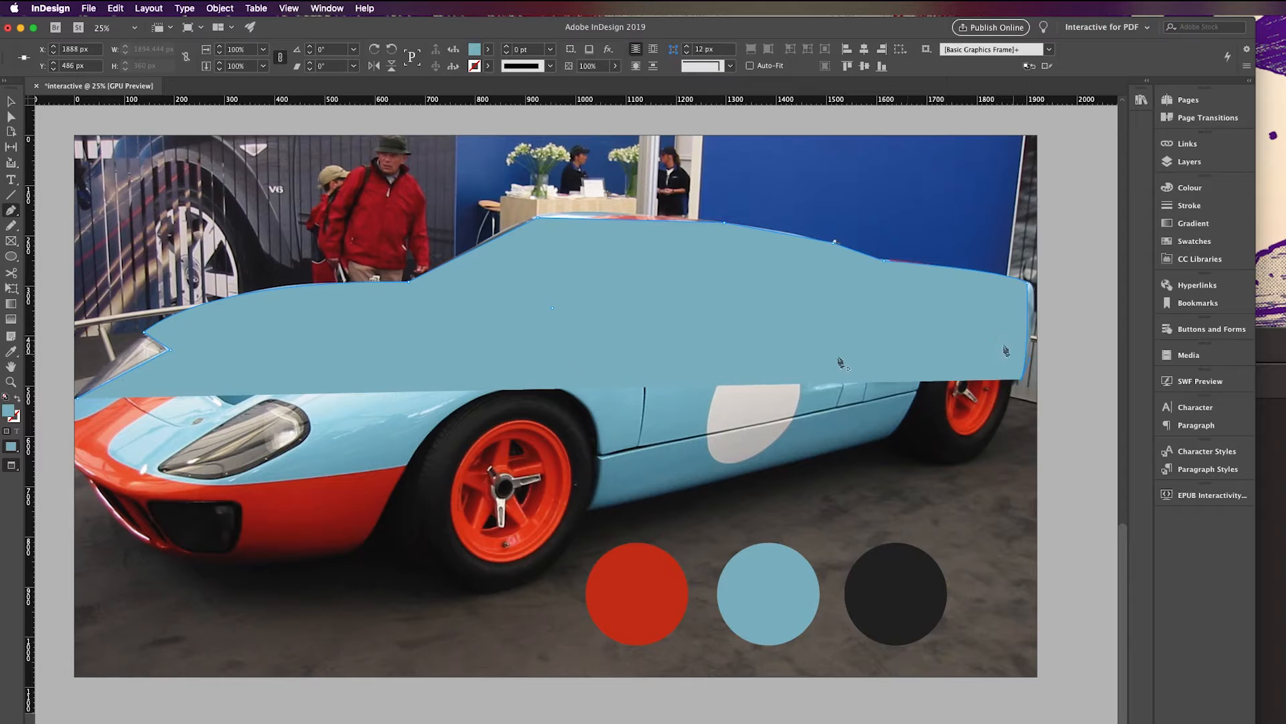
# Reduce the shape's opacity to 57% and trace around the rear wheel arch and along the sill to behind the front wheel
pyautogui.moveTo(615, 66); pyautogui.dragTo(588, 85)
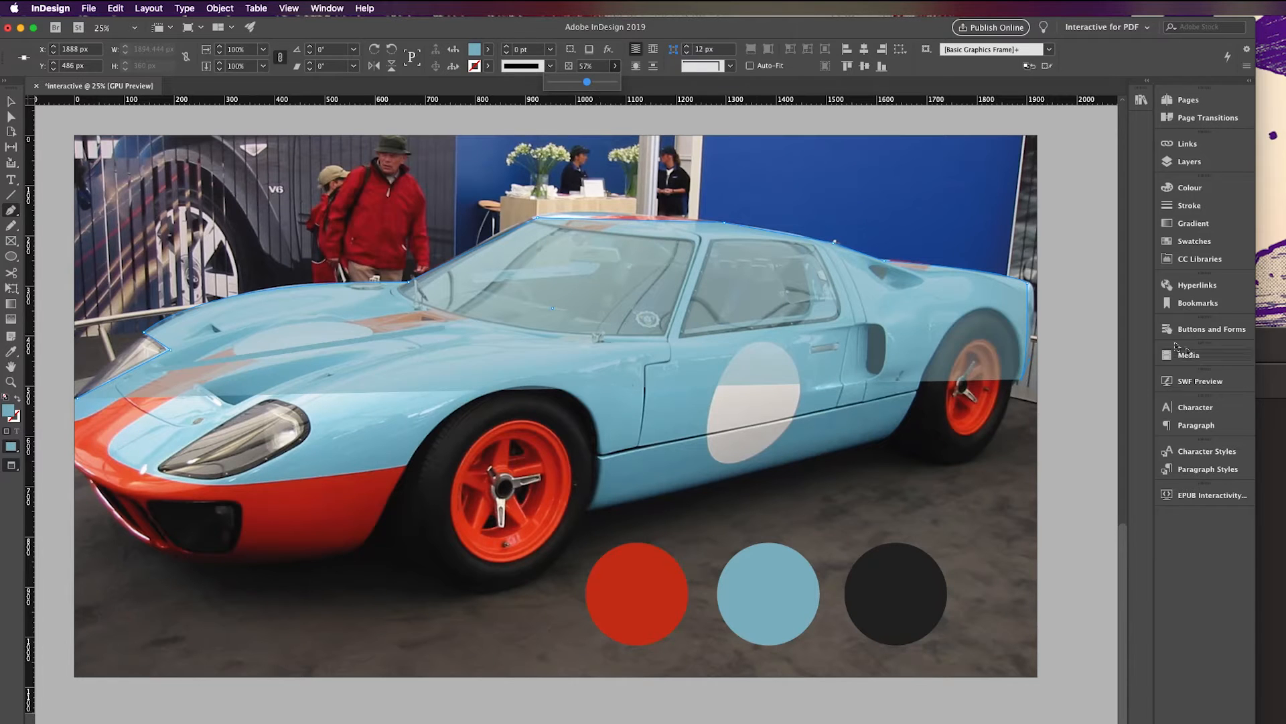
pyautogui.click(991, 308)
pyautogui.click(935, 356)
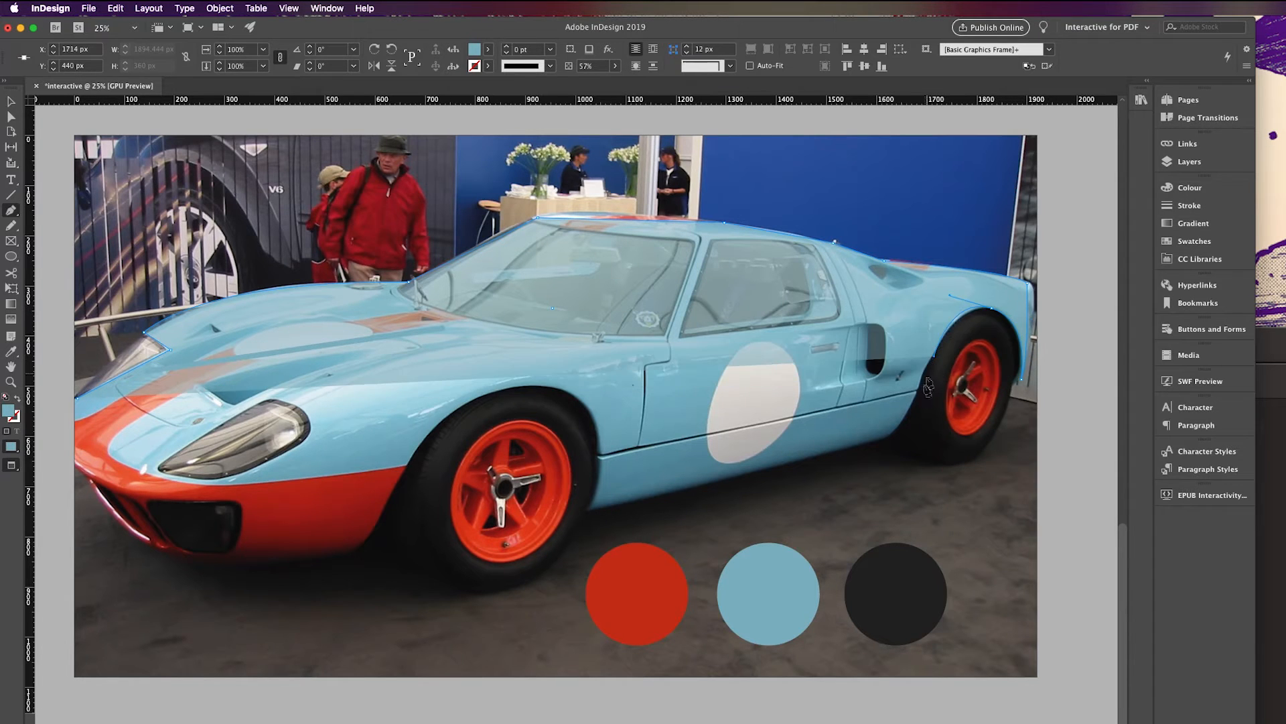
pyautogui.click(920, 393)
pyautogui.click(896, 434)
pyautogui.click(588, 509)
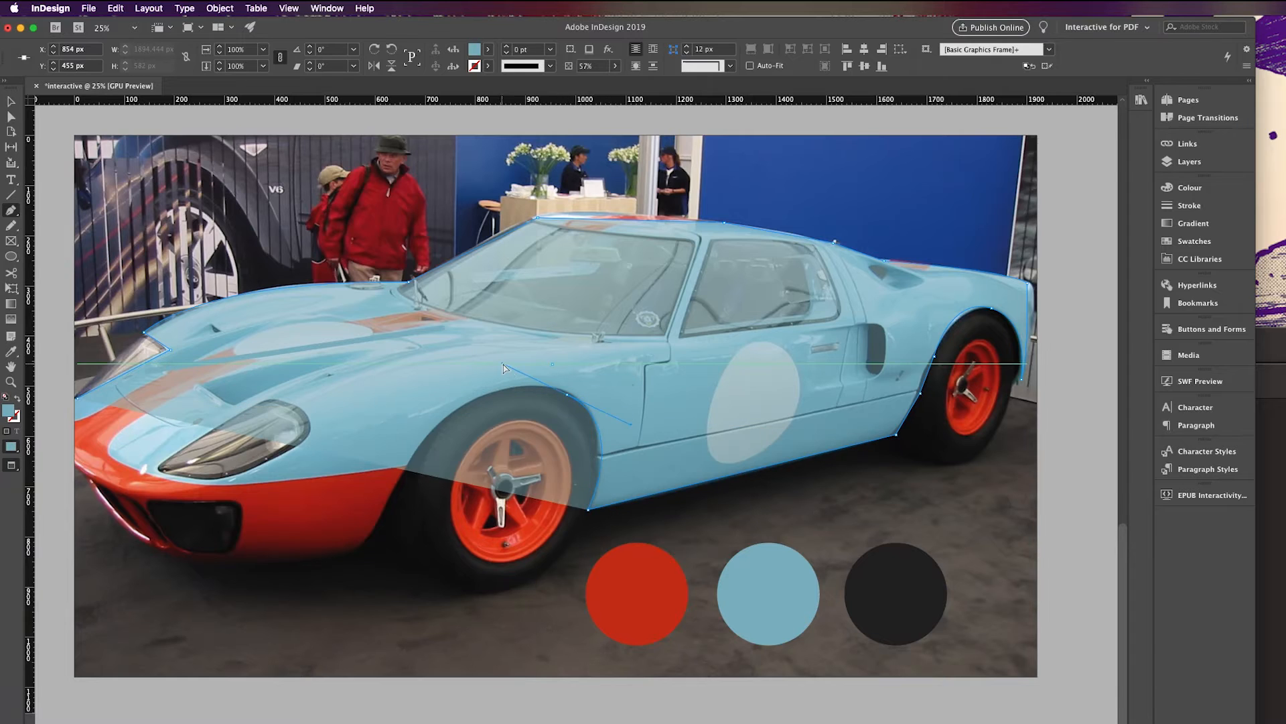
# Trace the Pen outline around the front wheel arch and along the edge of the red front bumper
pyautogui.click(599, 455)
pyautogui.moveTo(567, 394); pyautogui.dragTo(503, 363)
pyautogui.click(407, 467)
pyautogui.moveTo(407, 467); pyautogui.dragTo(402, 494)
pyautogui.click(219, 482)
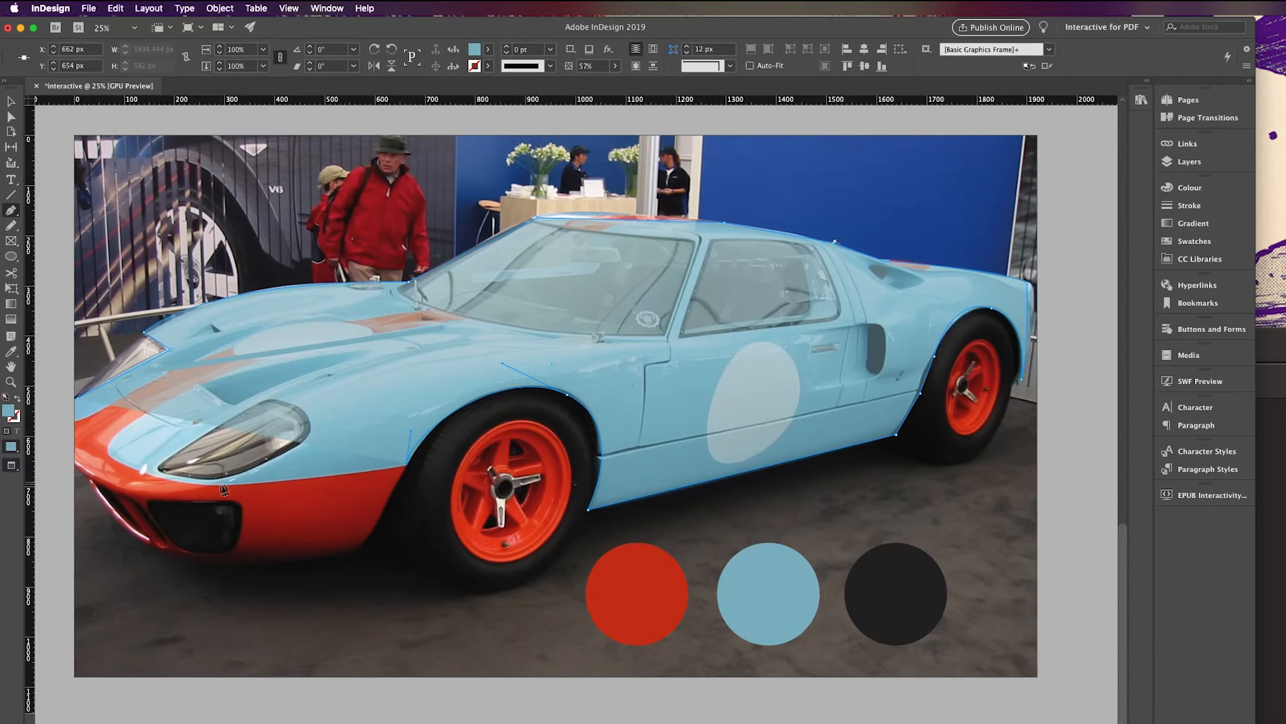
# Trace around the bonnet's red and white stripe and close the blue bodywork path at the car's nose
pyautogui.moveTo(113, 462); pyautogui.dragTo(93, 425)
pyautogui.click(199, 387)
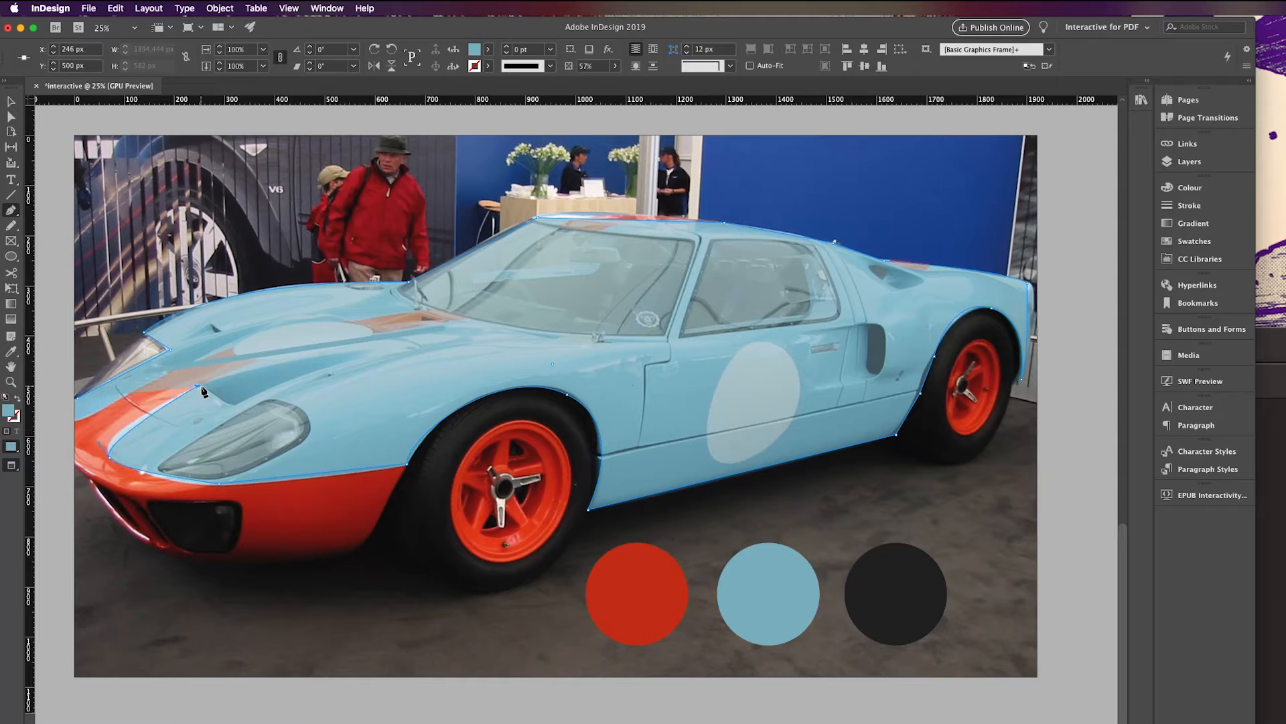
pyautogui.click(465, 314)
pyautogui.click(421, 307)
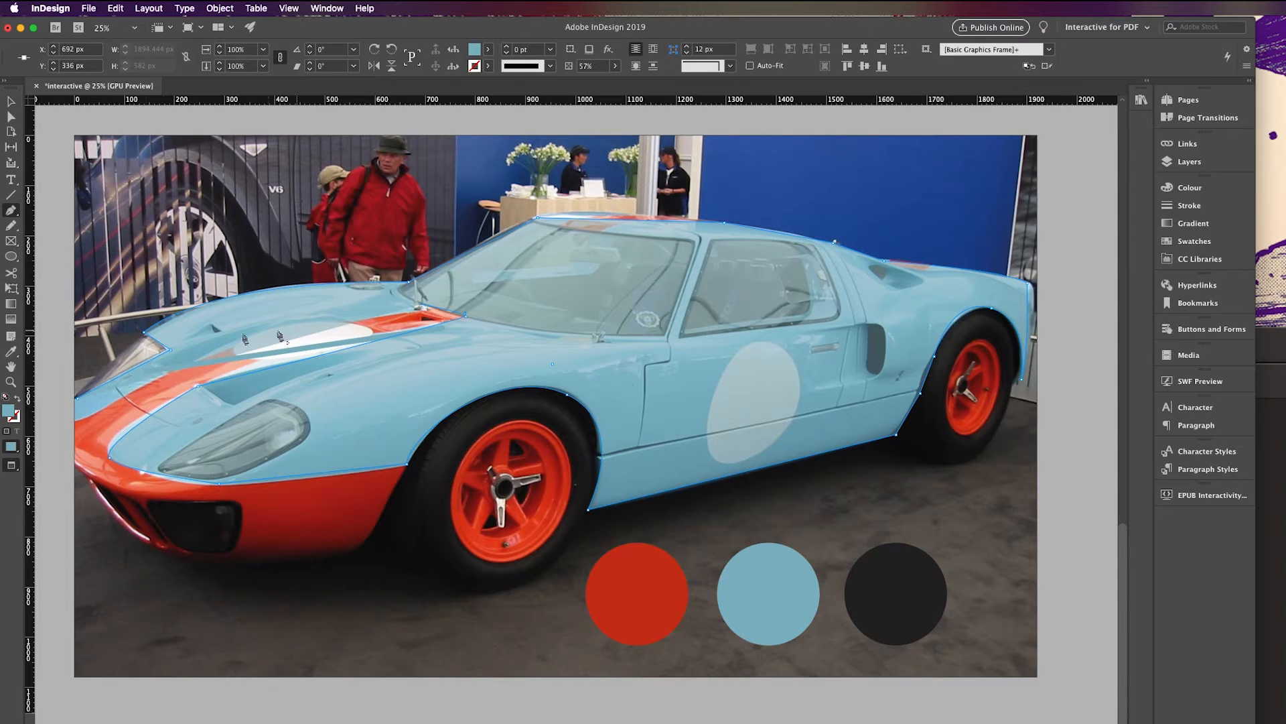
pyautogui.click(171, 377)
pyautogui.click(76, 397)
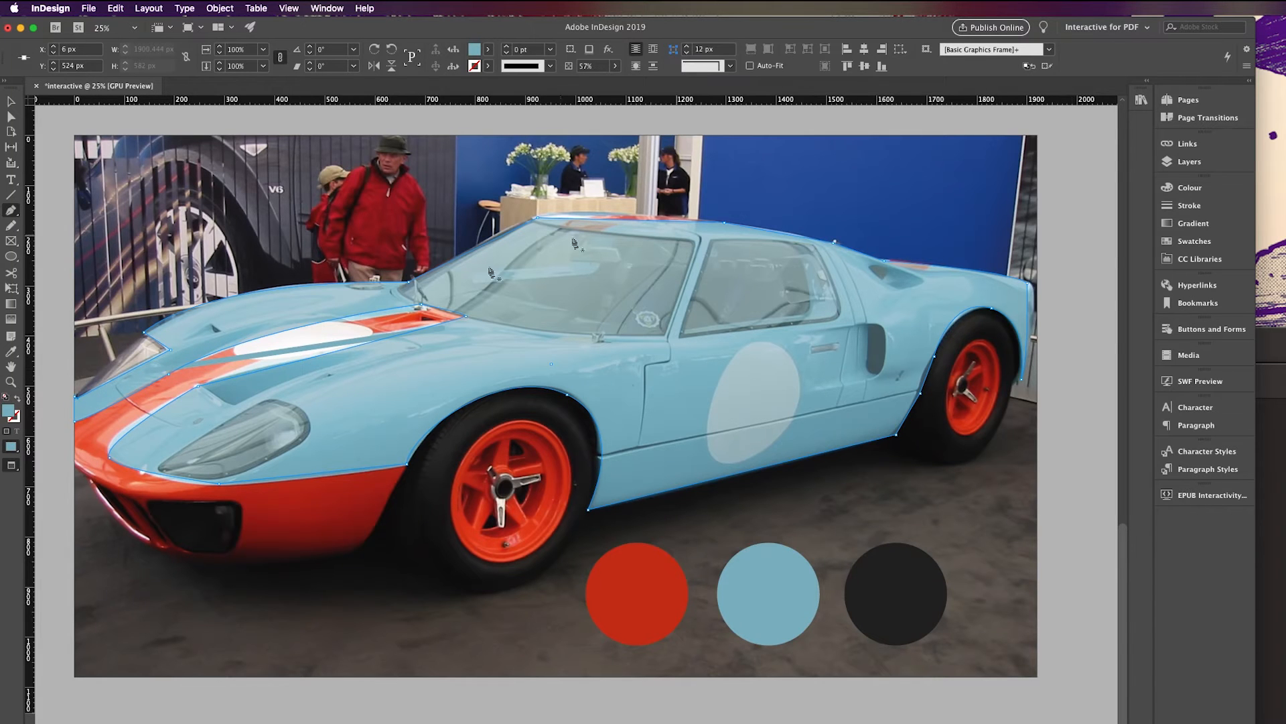
# Set the traced bodywork shape's fill to None and deselect it
pyautogui.click(490, 51)
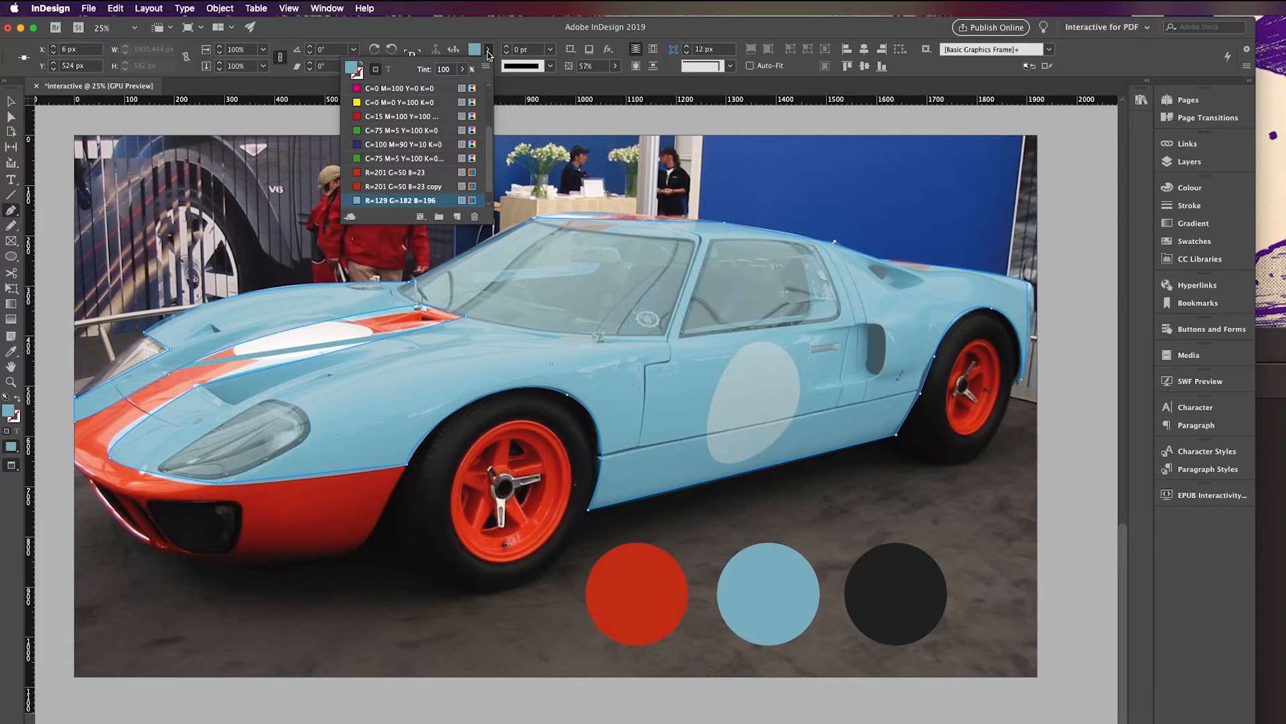
pyautogui.scroll(5, 415, 103)
pyautogui.click(385, 93)
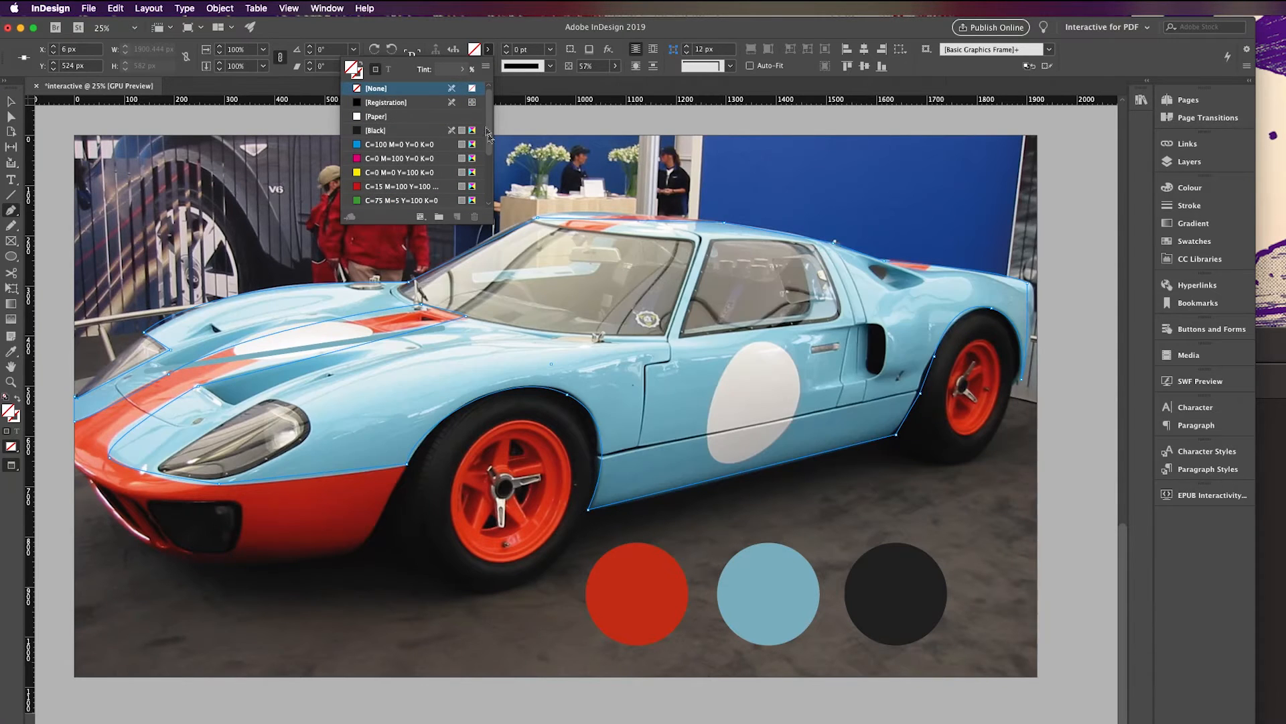
pyautogui.click(869, 206)
pyautogui.press('c')
pyautogui.press('v')
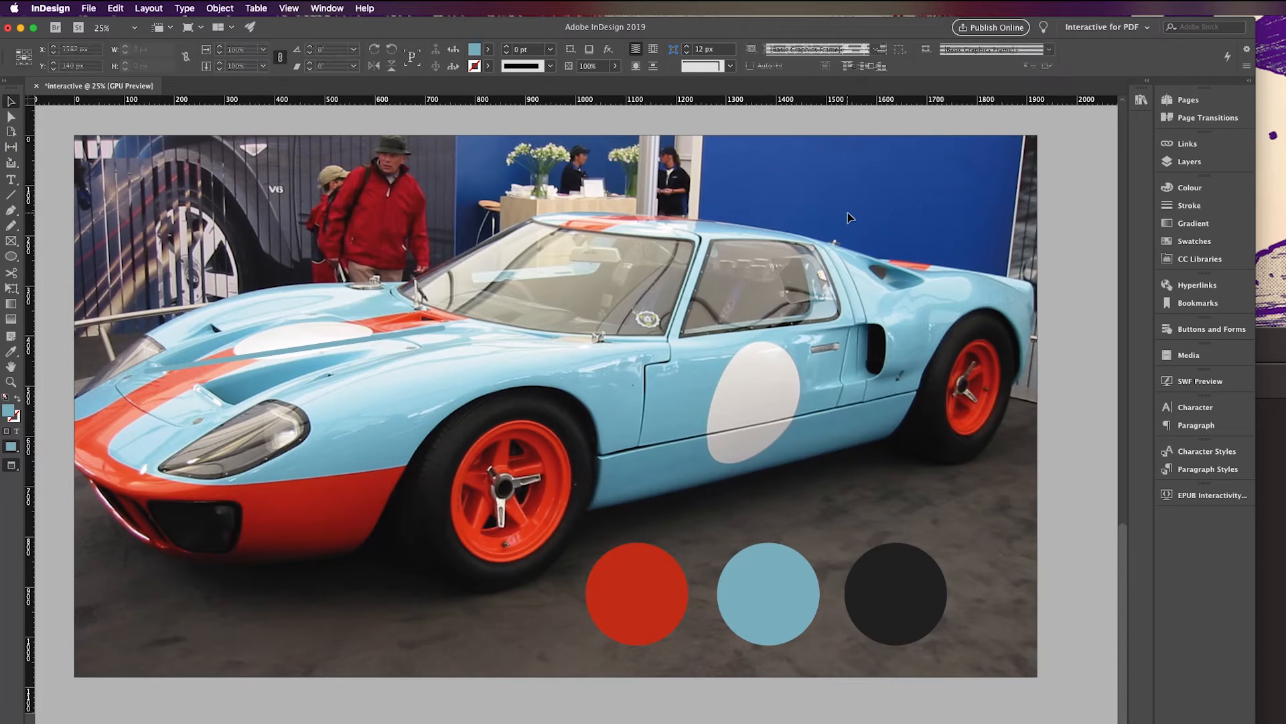
# Convert the traced bodywork shape into a button with the On Roll Over event
pyautogui.click(716, 335)
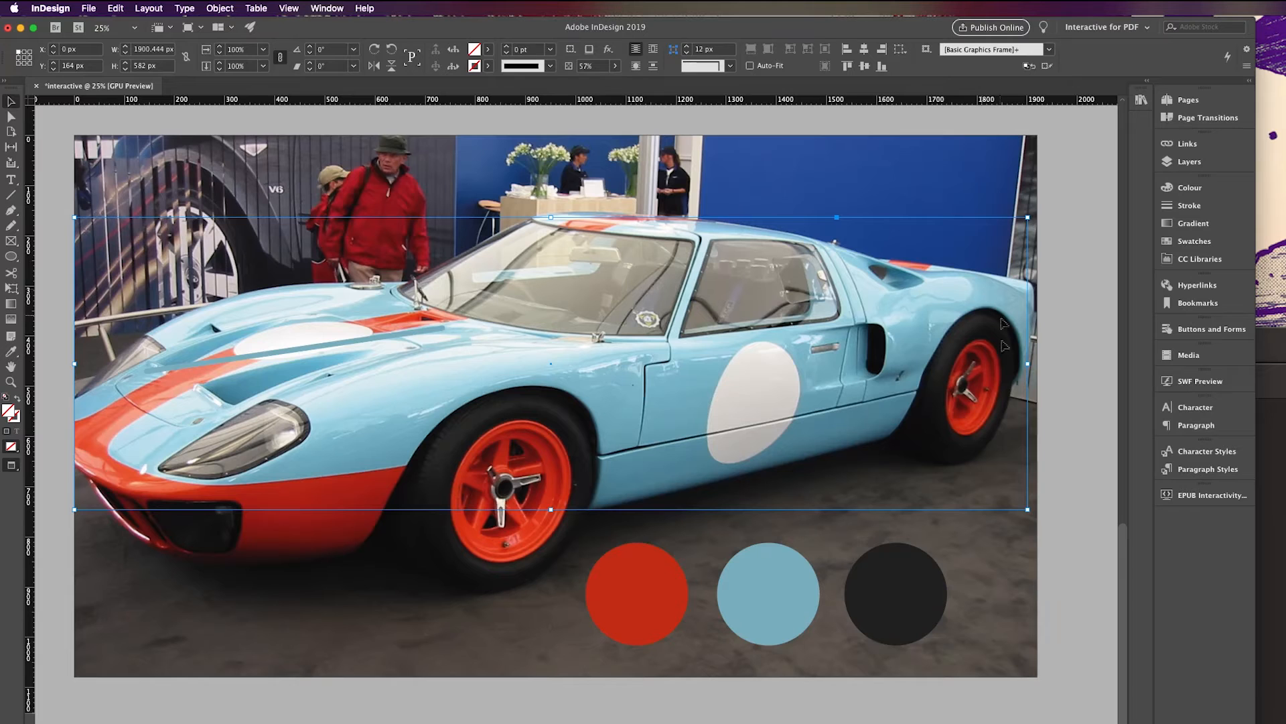
pyautogui.click(1200, 329)
pyautogui.click(1042, 340)
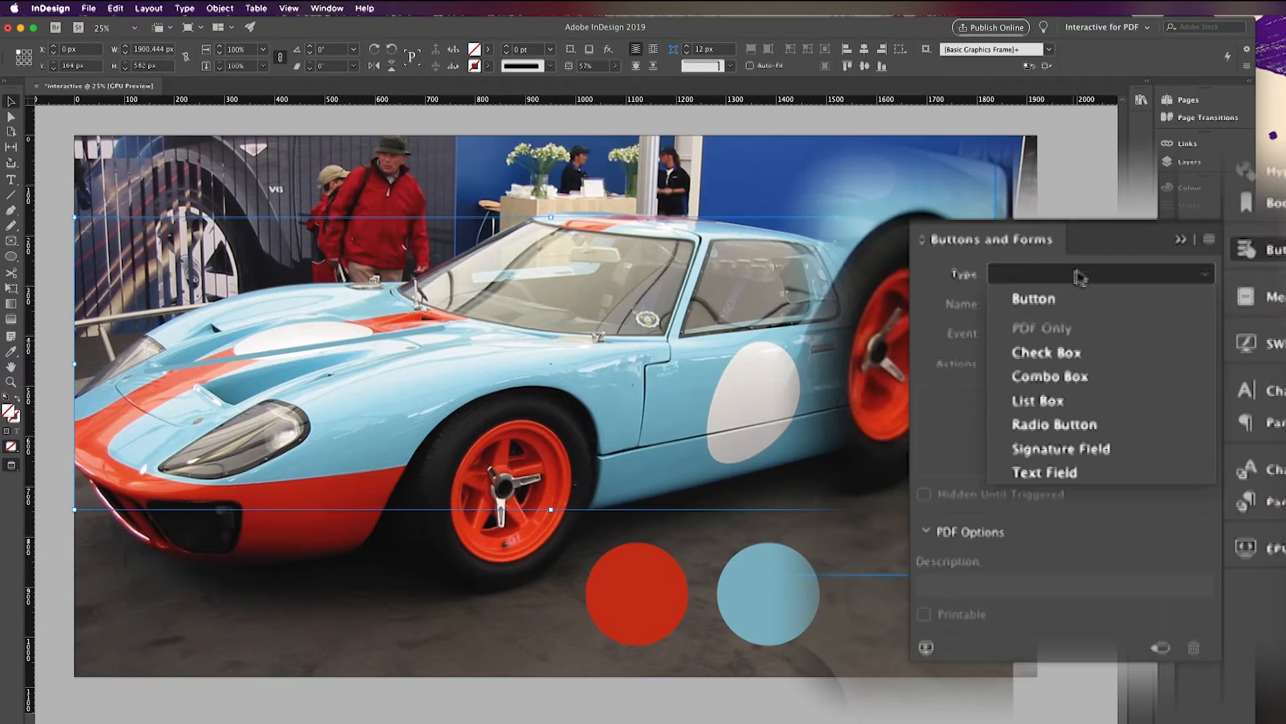
pyautogui.click(1036, 301)
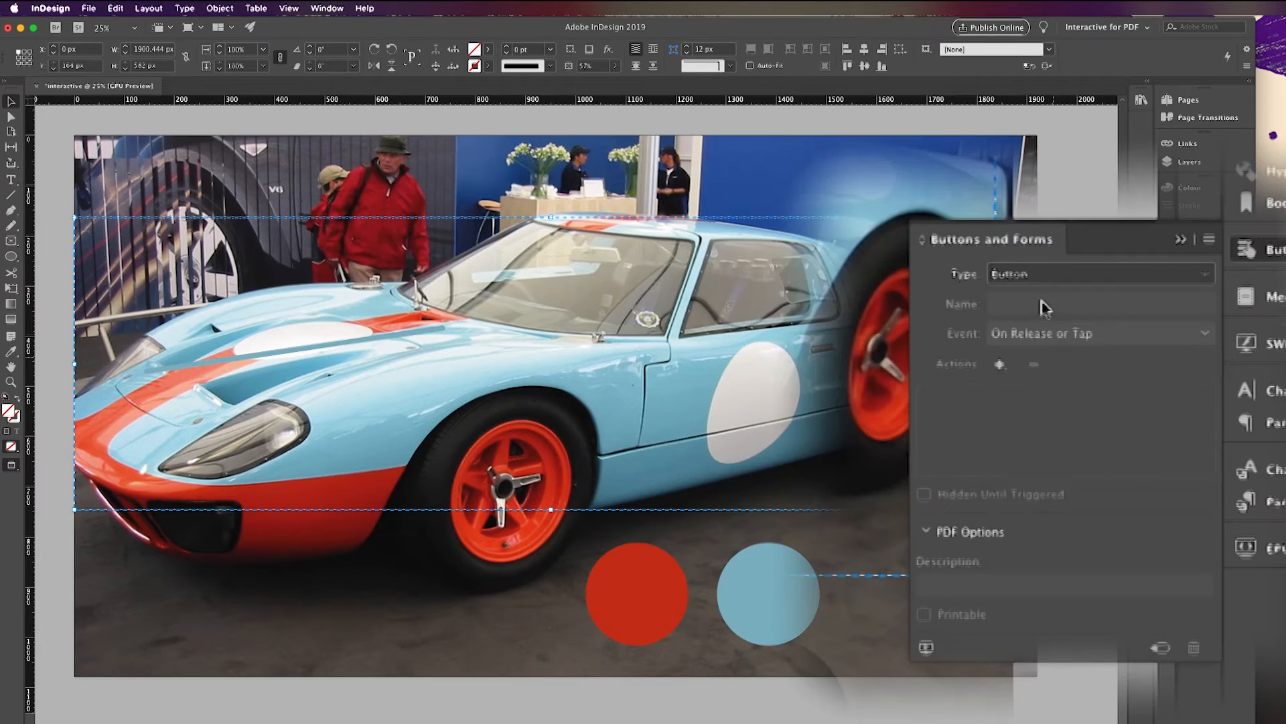
pyautogui.click(1068, 333)
pyautogui.click(1070, 406)
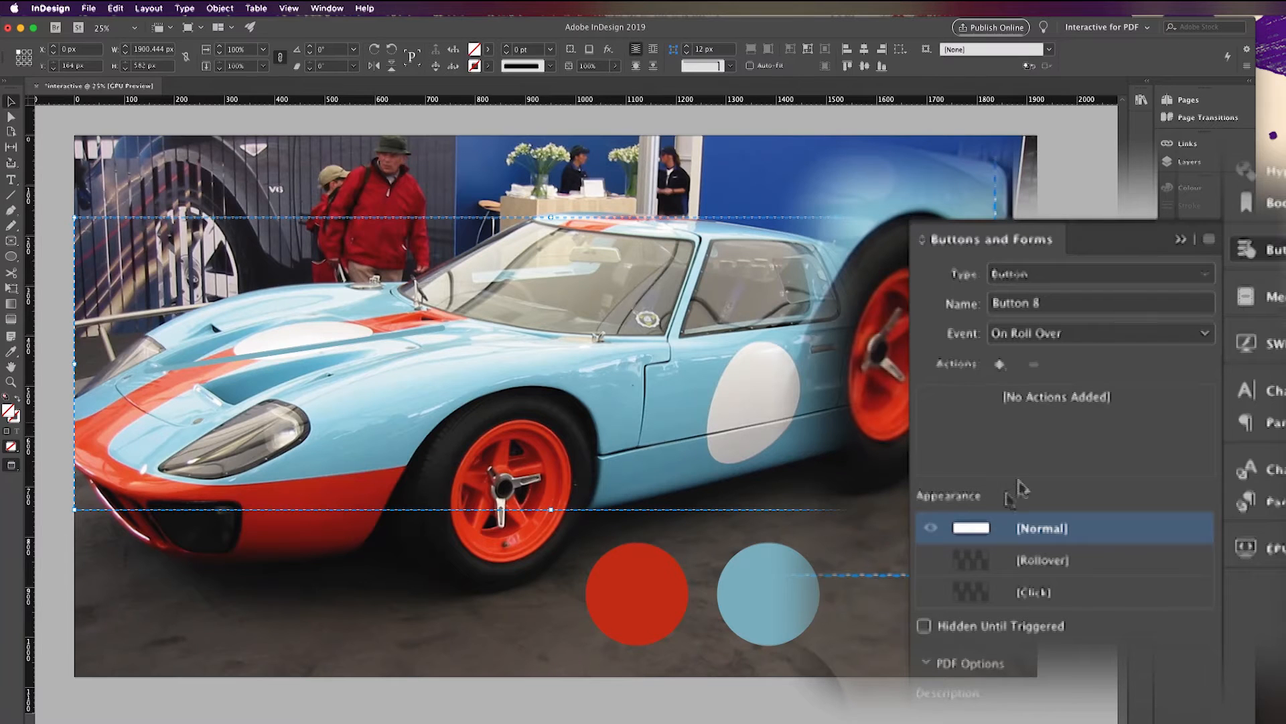
# Add a Show/Hide Buttons and Forms action to the bodywork button, and select the coloured circles
pyautogui.click(1000, 364)
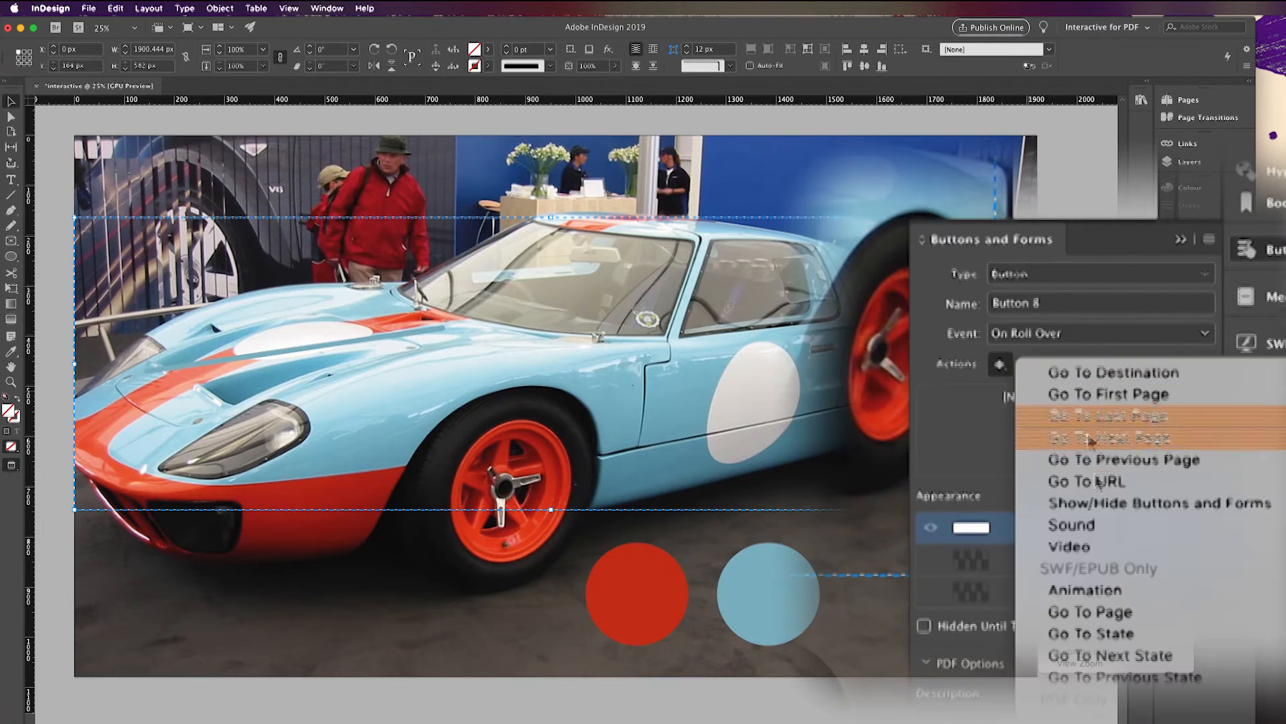
pyautogui.click(1112, 503)
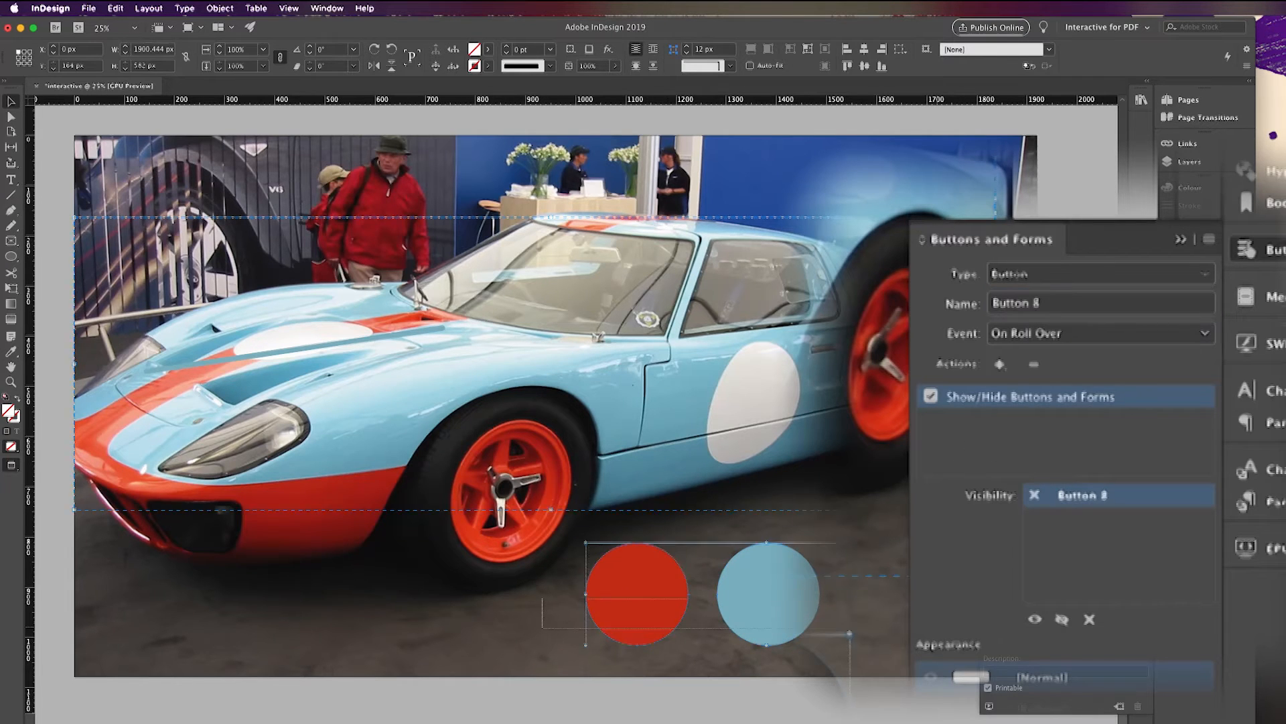
pyautogui.click(642, 599)
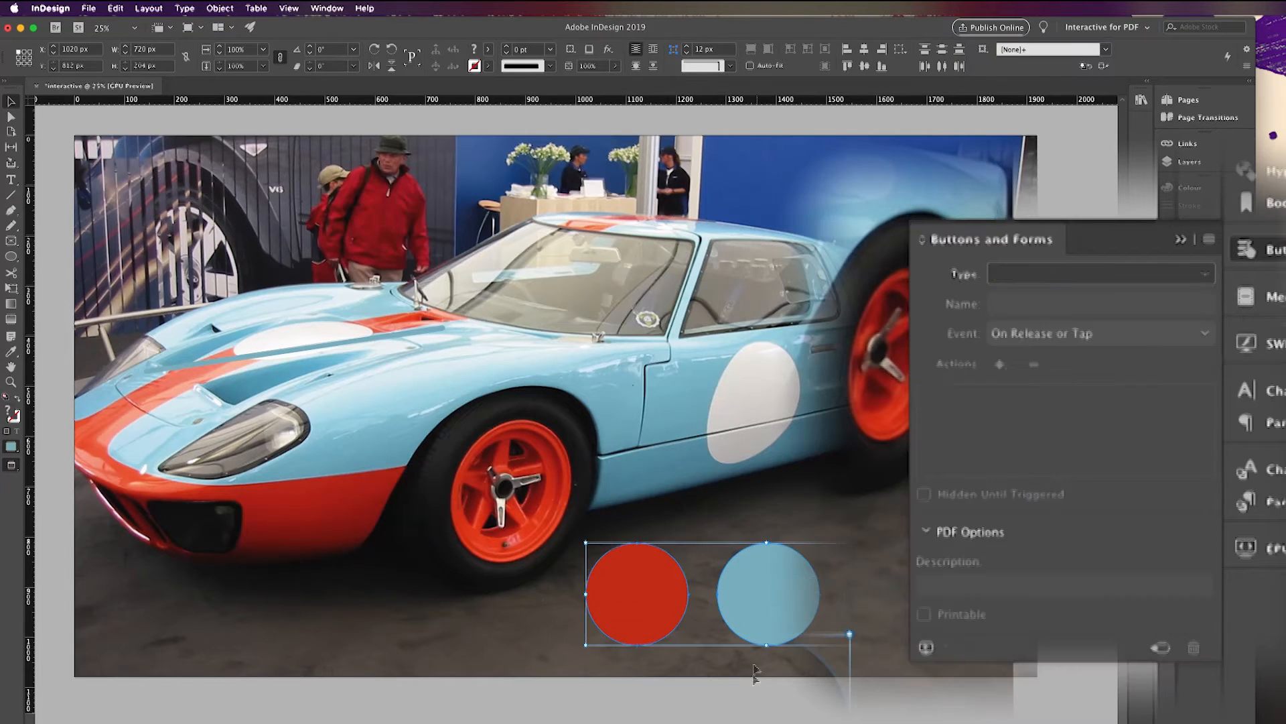
# Convert the red circle into a button named Orange swatch
pyautogui.click(1134, 271)
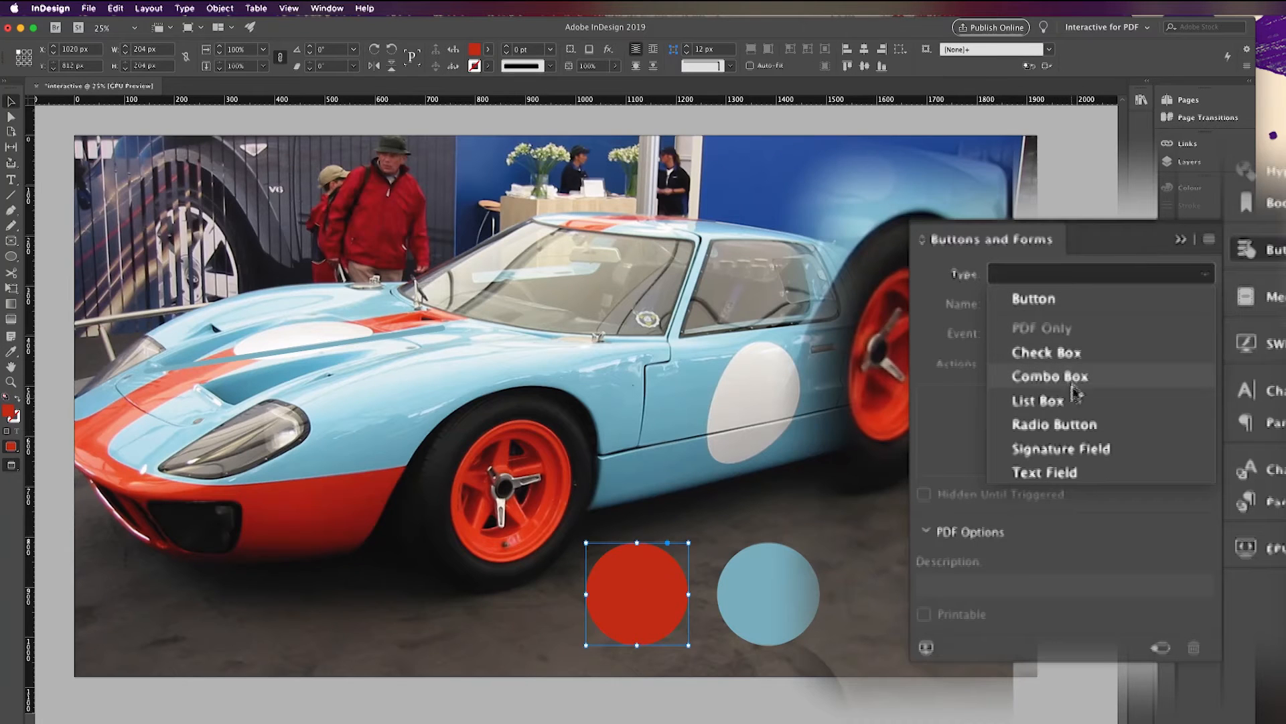
pyautogui.click(1062, 299)
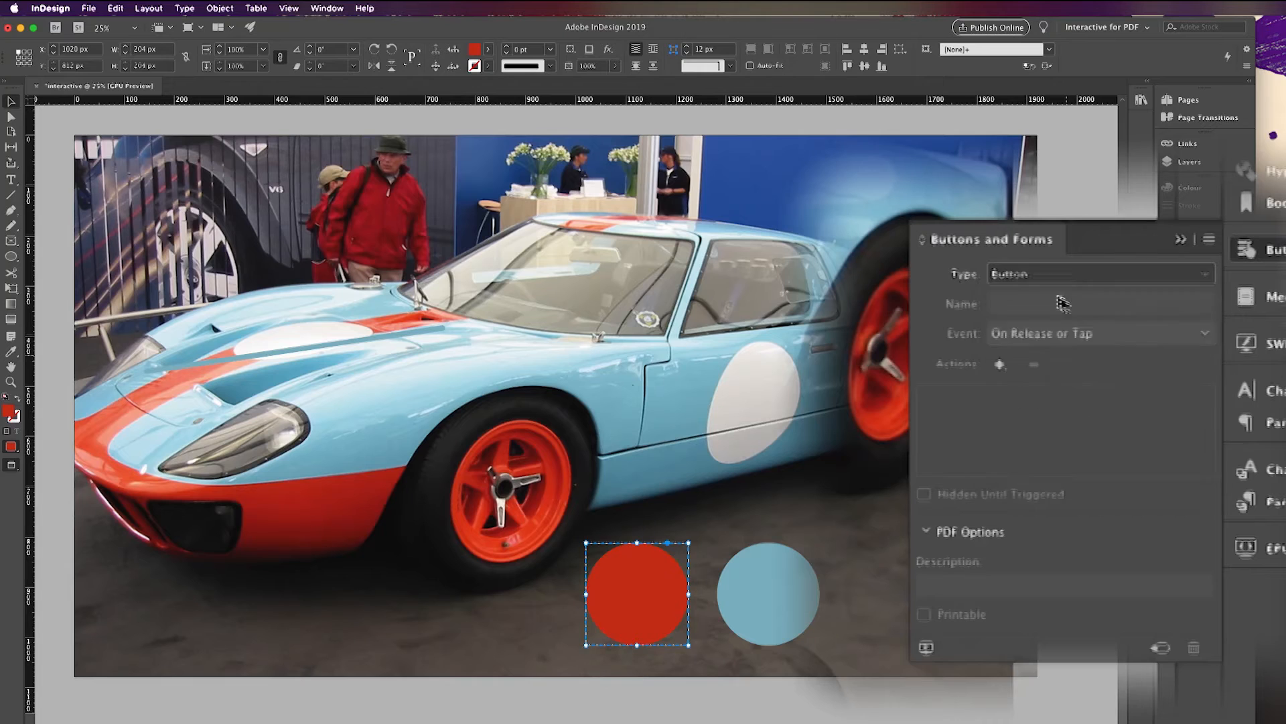
pyautogui.click(1045, 303)
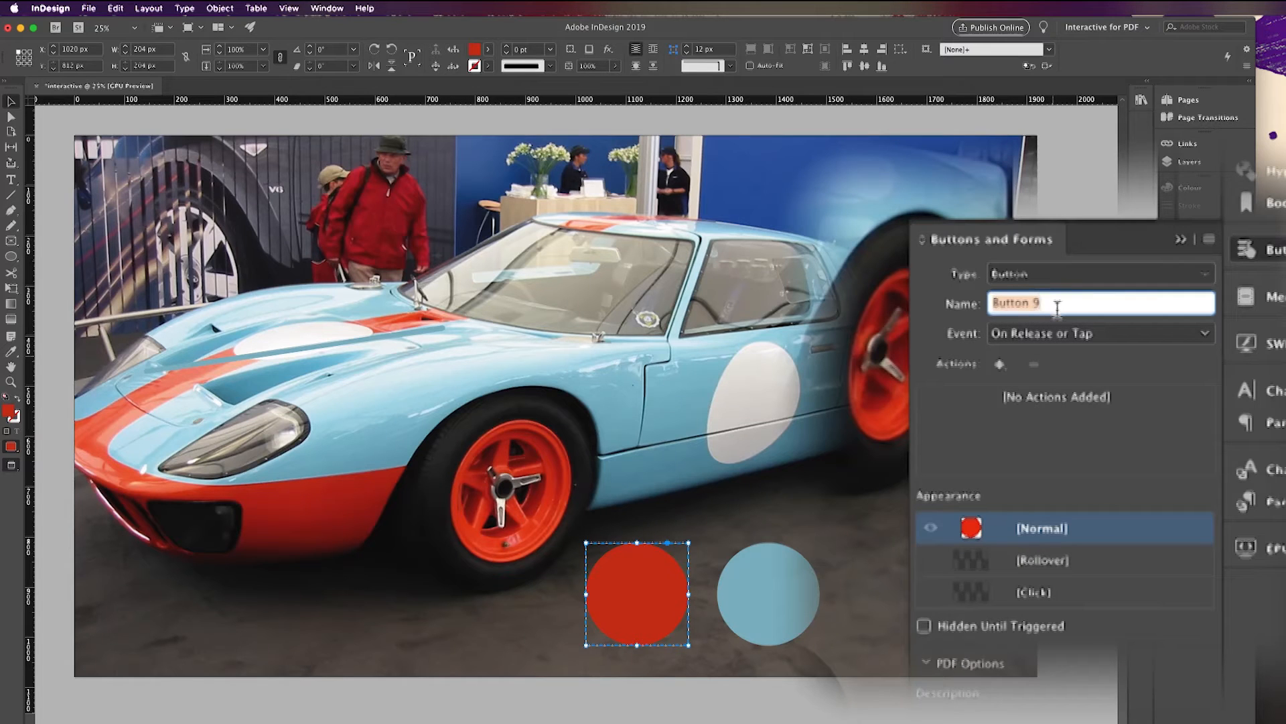
pyautogui.write('Orange s')
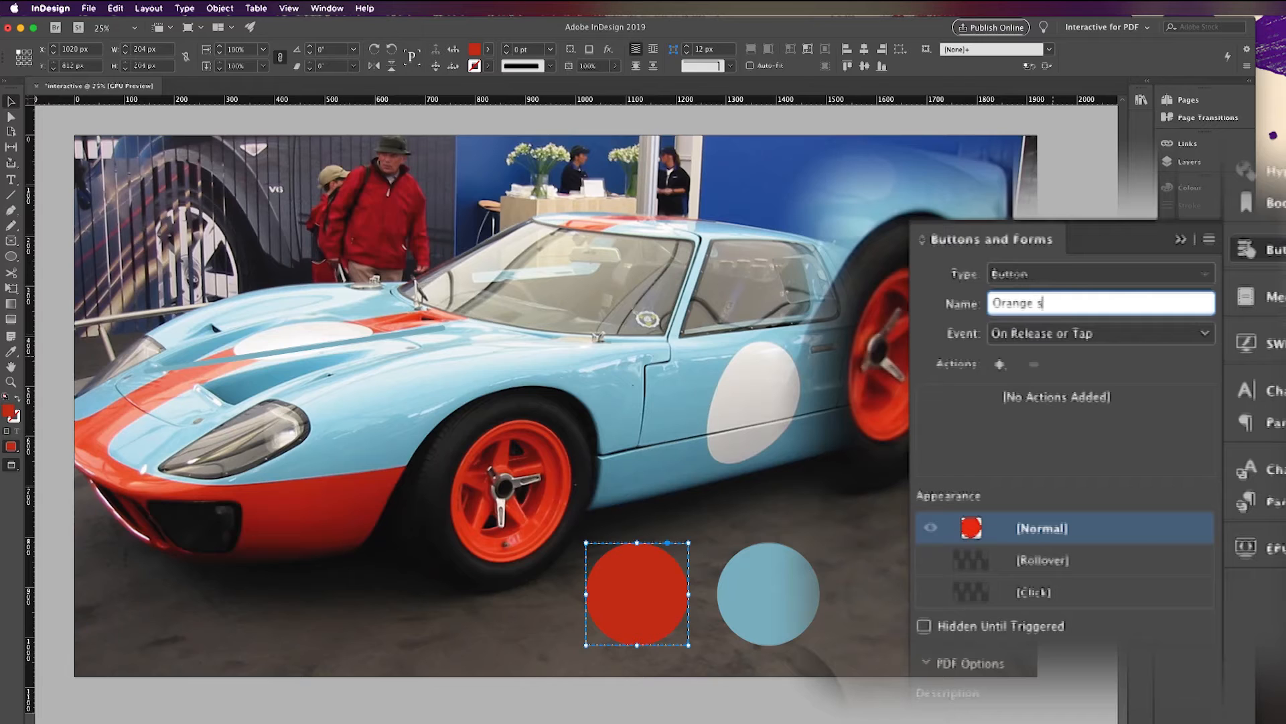
pyautogui.write('watch')
pyautogui.press('Return')
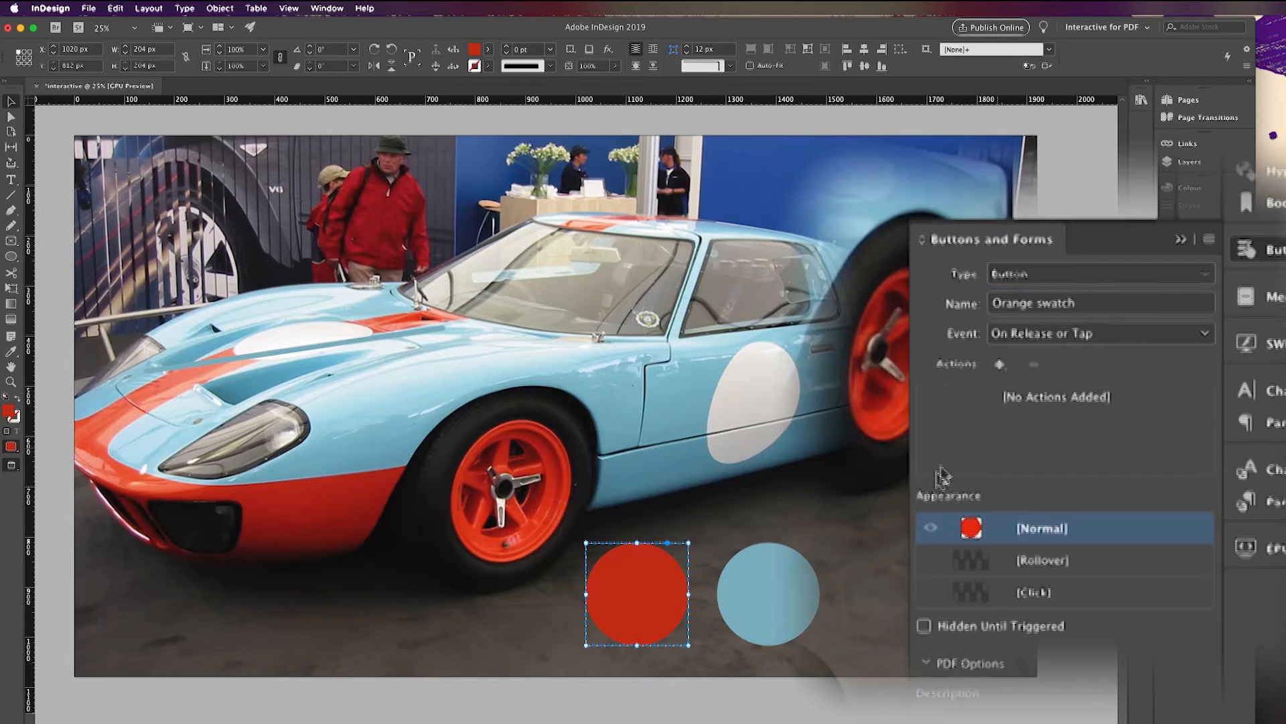
# Convert the blue circle into a button named blue swatch and deselect it
pyautogui.click(793, 584)
pyautogui.click(1028, 271)
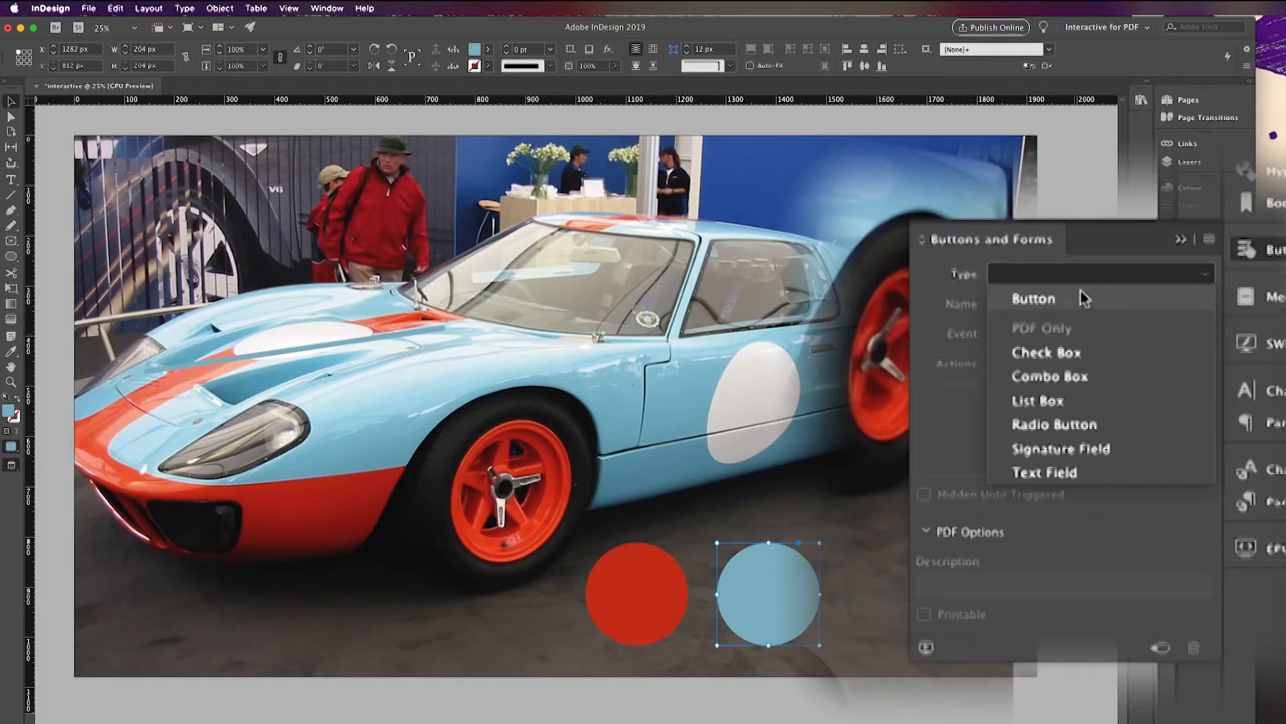
pyautogui.click(1048, 300)
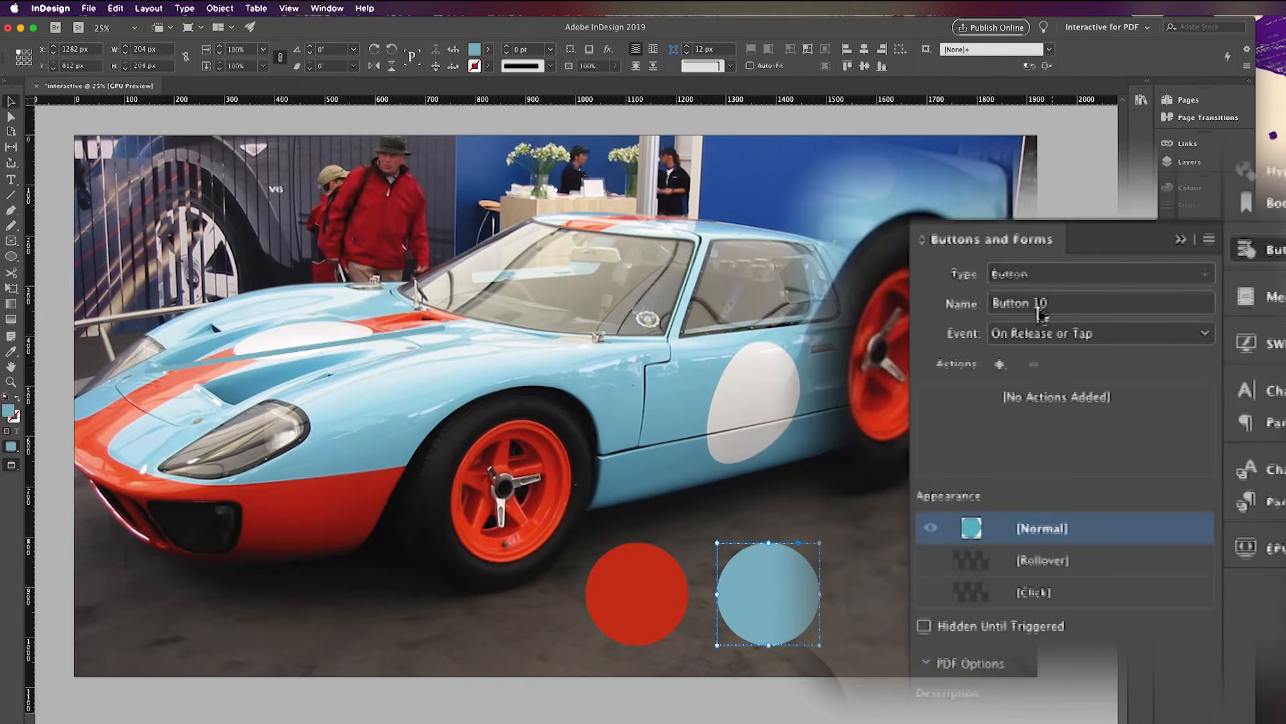
pyautogui.click(1043, 303)
pyautogui.press('super+a')
pyautogui.write('blue swat')
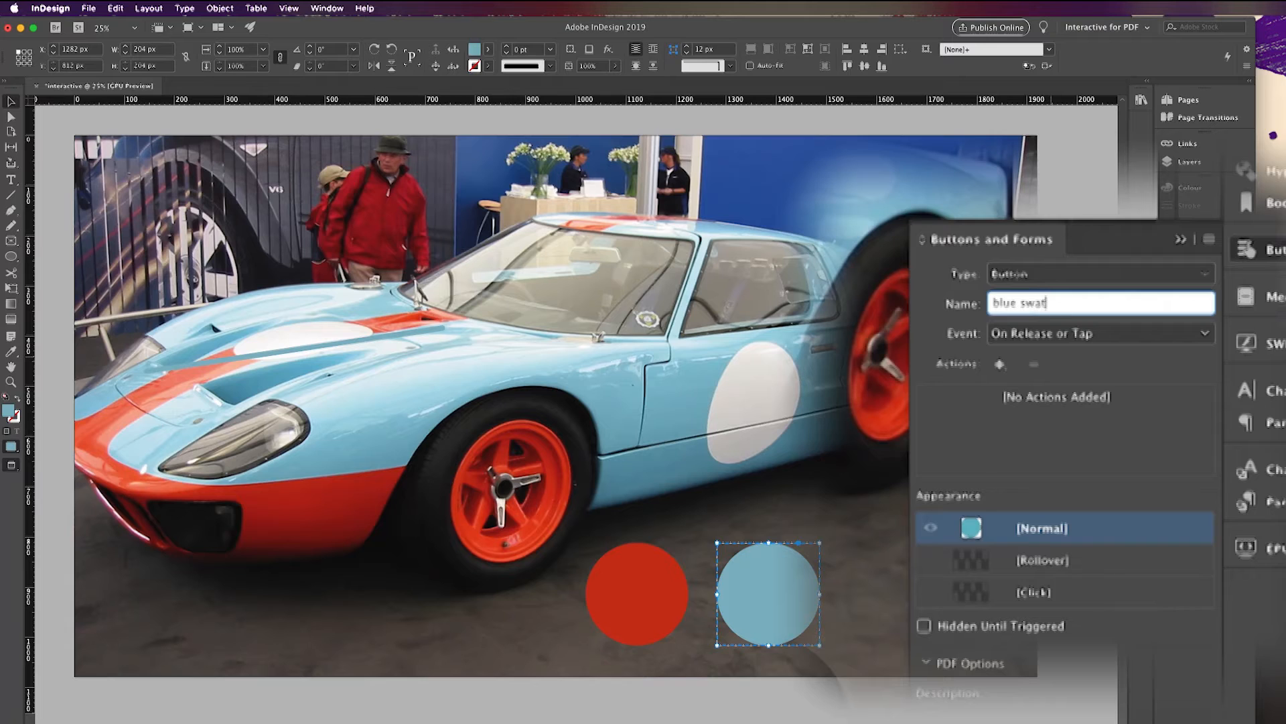
pyautogui.write('ch')
pyautogui.press('Return')
pyautogui.press('super+shift+a')
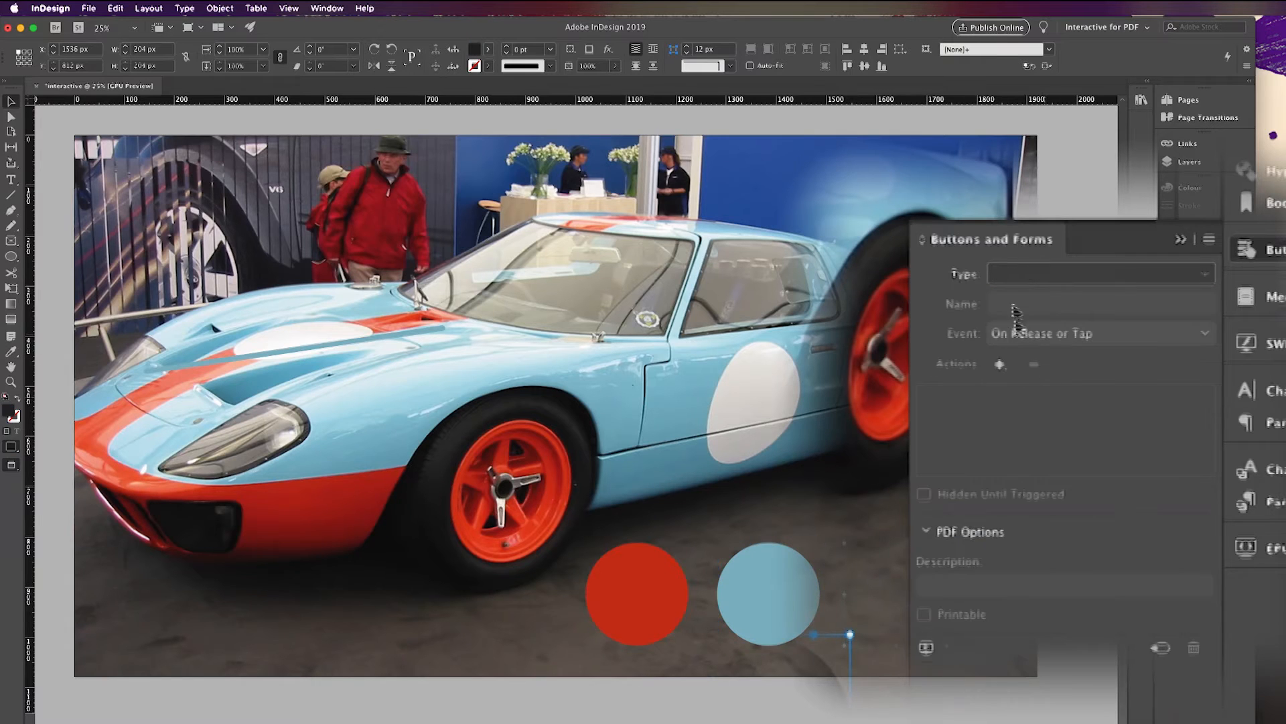
# Convert the black circle into a button named Tyre swatch
pyautogui.click(1051, 276)
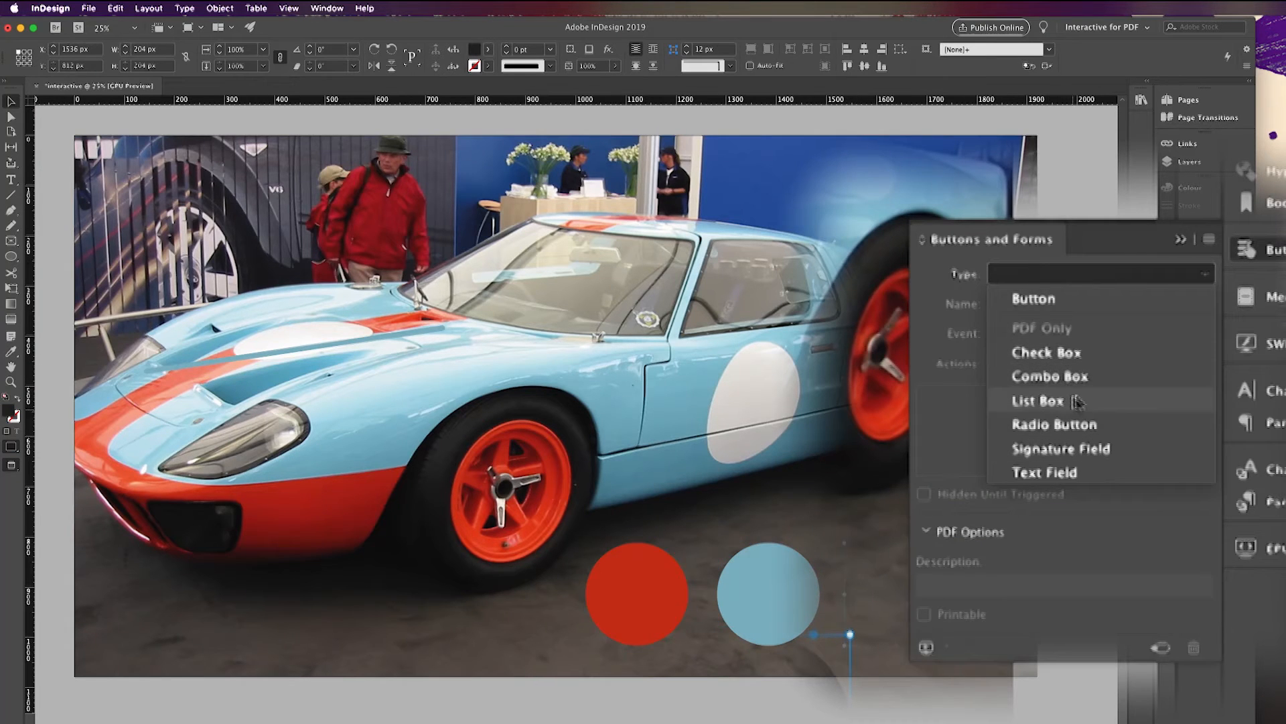
pyautogui.click(1035, 299)
pyautogui.click(1000, 364)
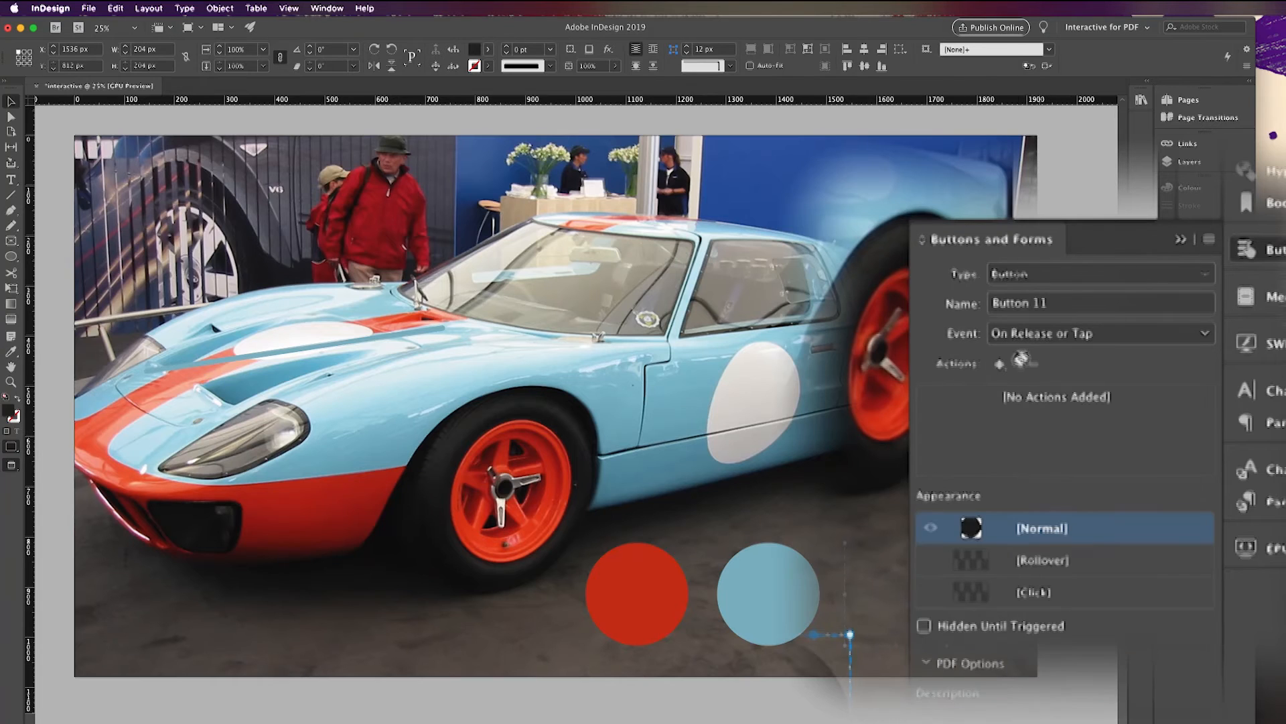
pyautogui.click(1045, 303)
pyautogui.write('Tyre swatch')
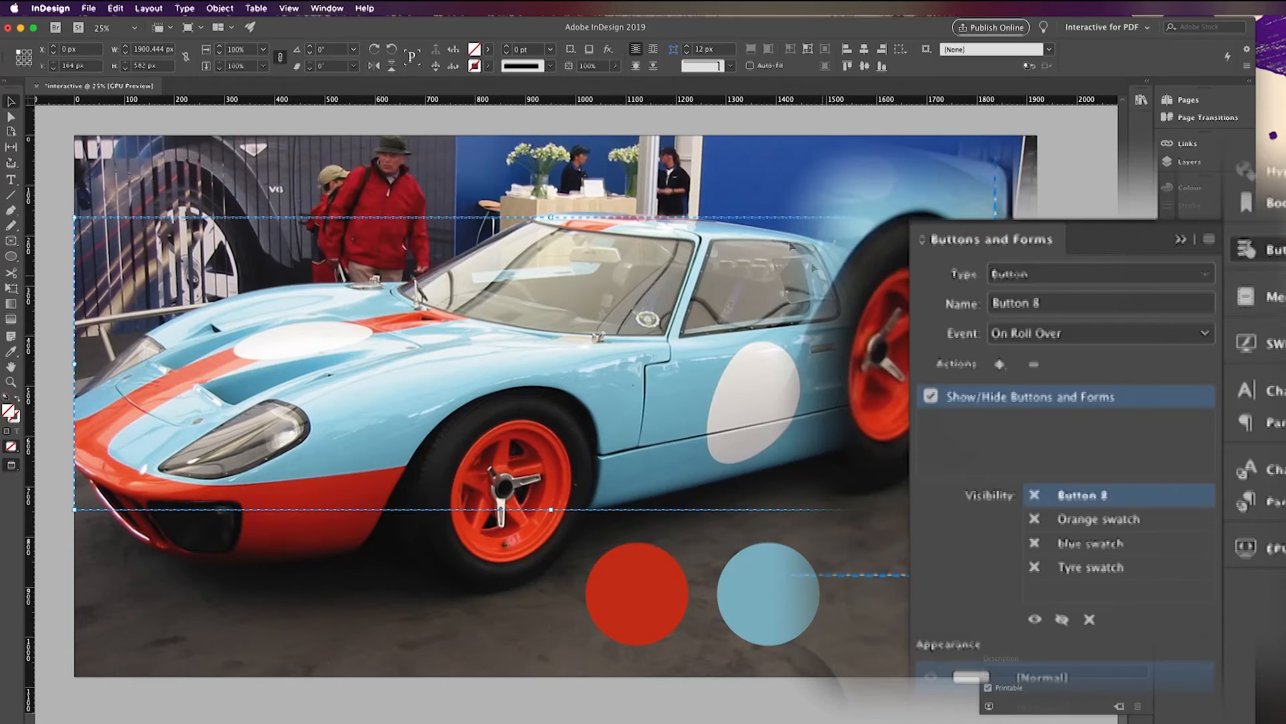
# Rename the bodywork button as body button
pyautogui.click(1057, 304)
pyautogui.write('trans')
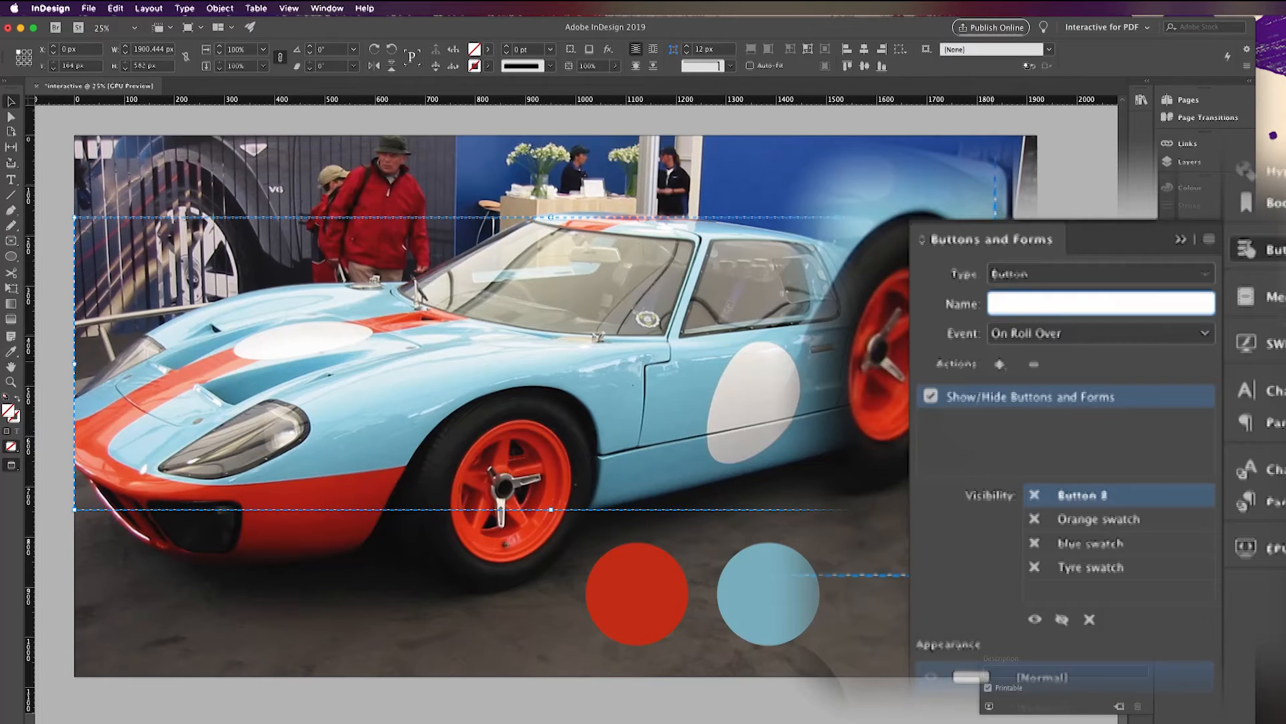
pyautogui.write('body button')
pyautogui.press('Return')
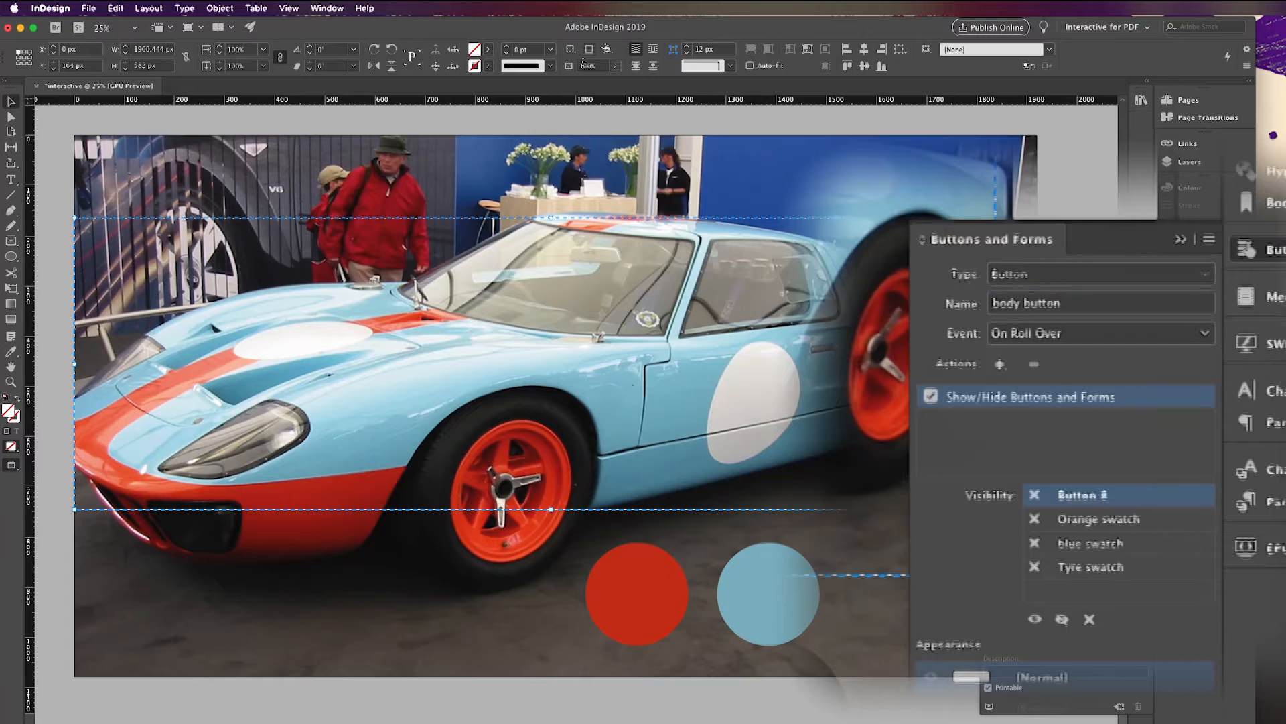
# Fill the body button with the R=129 G=182 B=196 swatch and set its opacity to 1%
pyautogui.click(488, 49)
pyautogui.scroll(-1, 386, 117)
pyautogui.click(382, 187)
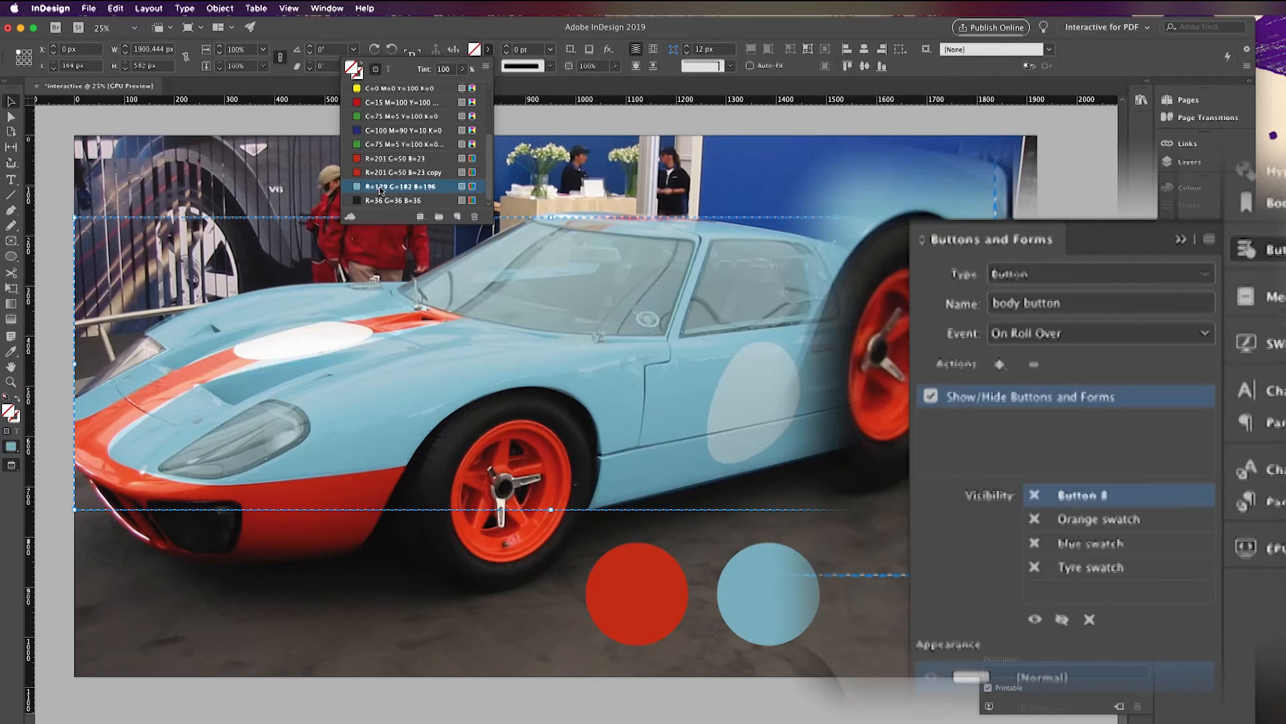
pyautogui.click(588, 67)
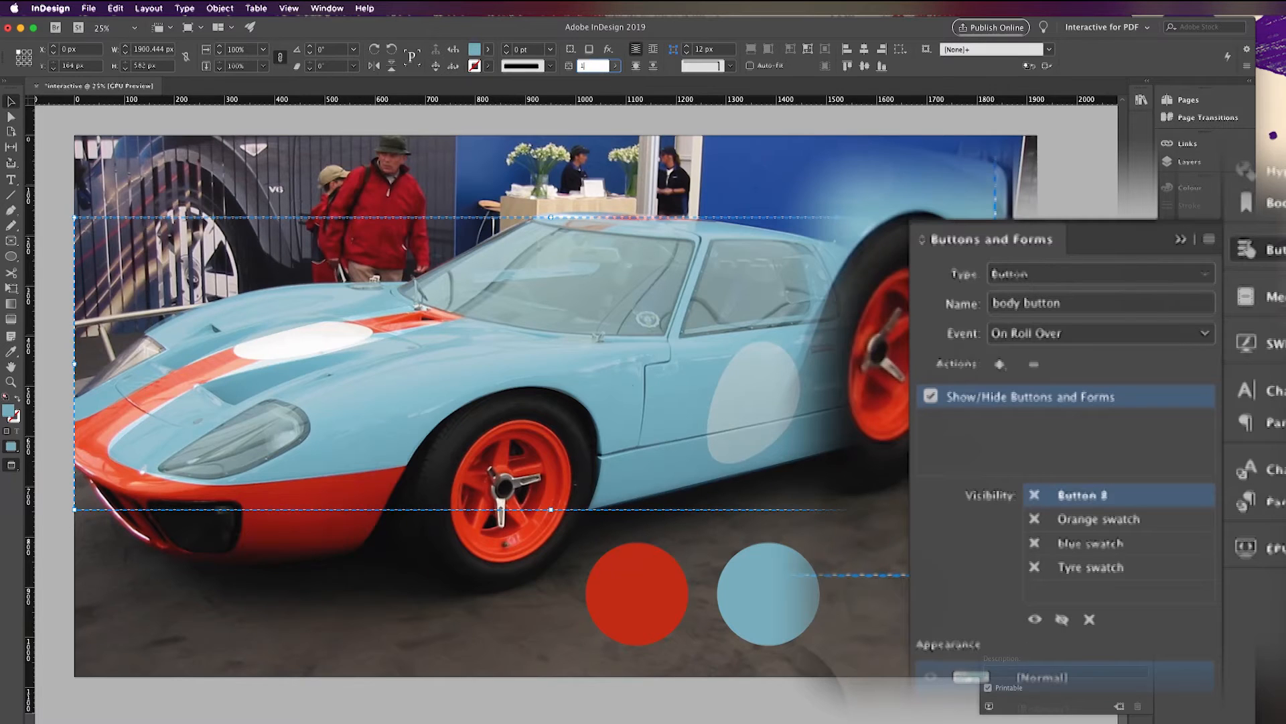
pyautogui.press('Return')
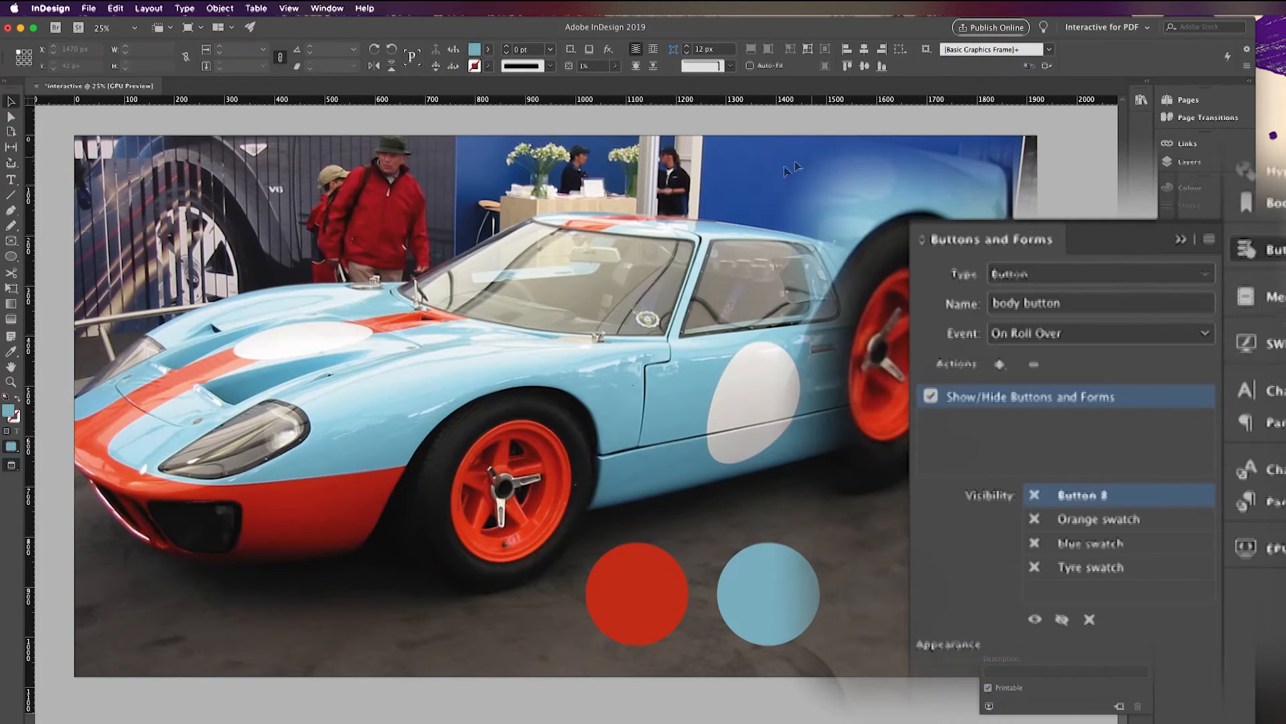
# In the body button's On Roll Over action, show the blue swatch and hide the Orange and Tyre swatches
pyautogui.click(743, 305)
pyautogui.click(769, 335)
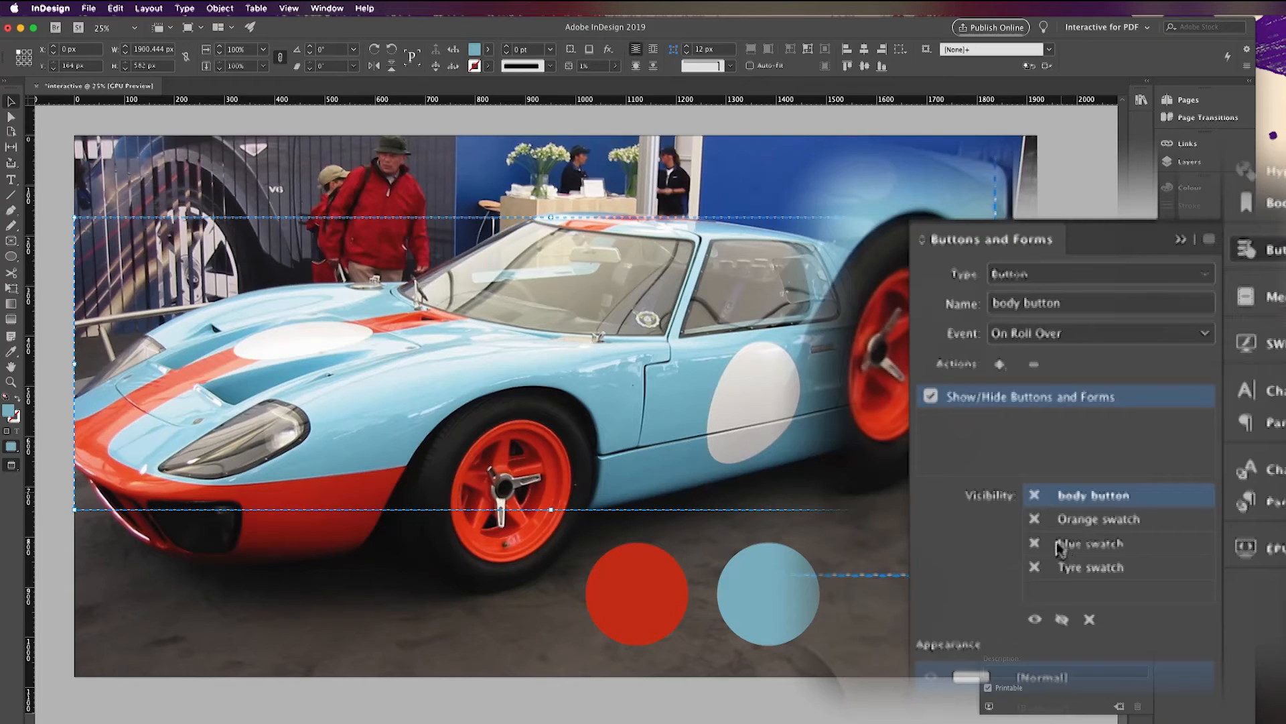
pyautogui.click(1035, 543)
pyautogui.click(1036, 520)
pyautogui.click(1036, 568)
# Give the body button an On Click Show/Hide Buttons and Forms action that shows the blue swatch
pyautogui.click(1052, 334)
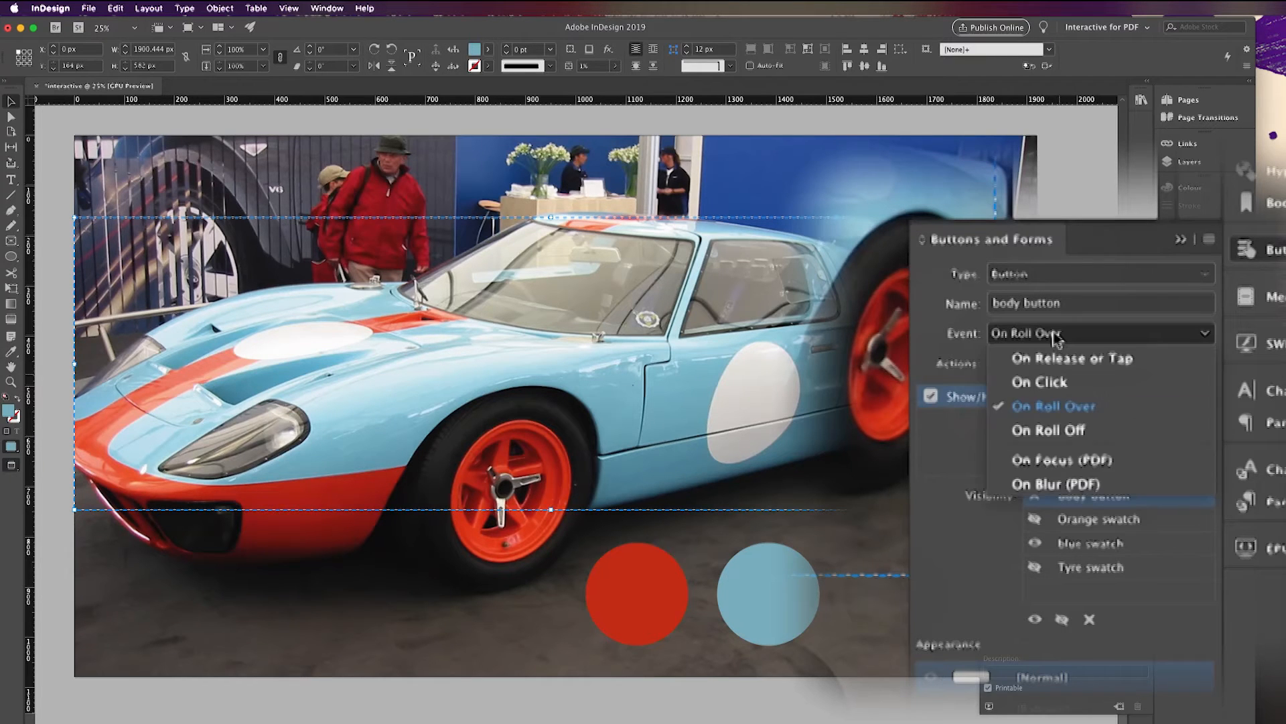
pyautogui.click(1059, 382)
pyautogui.click(999, 364)
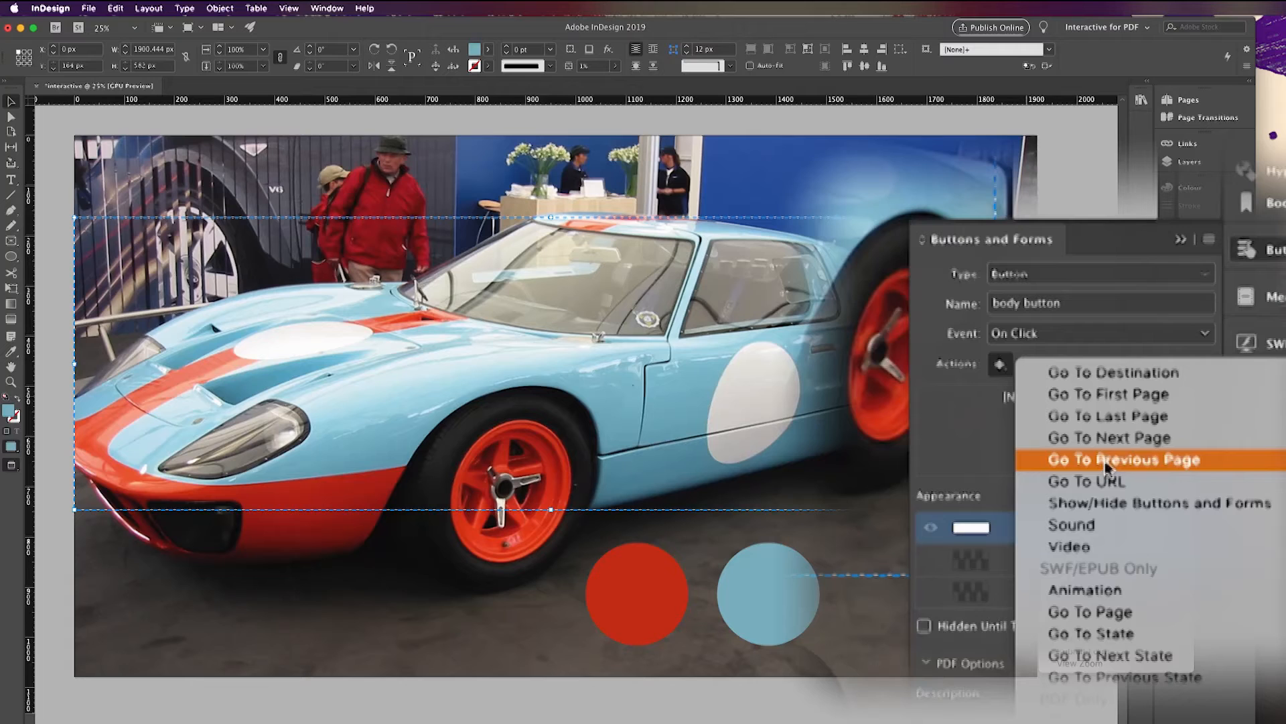
pyautogui.click(1106, 507)
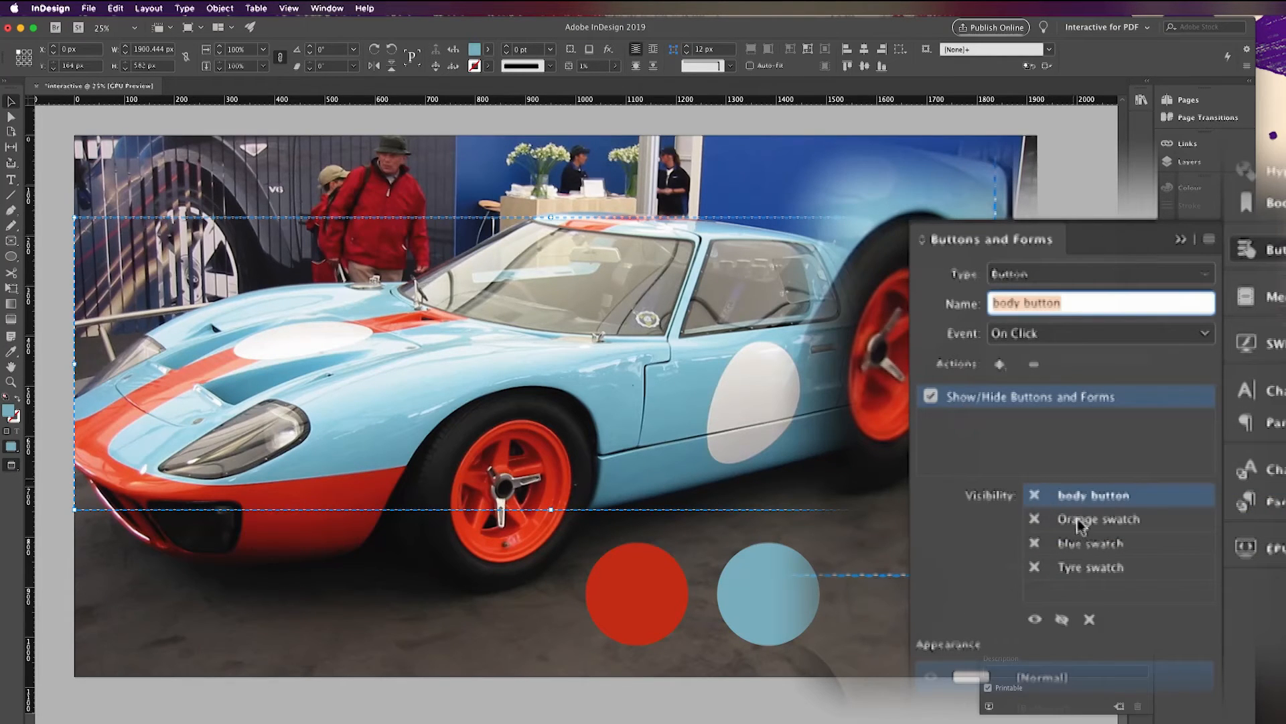
pyautogui.click(1033, 544)
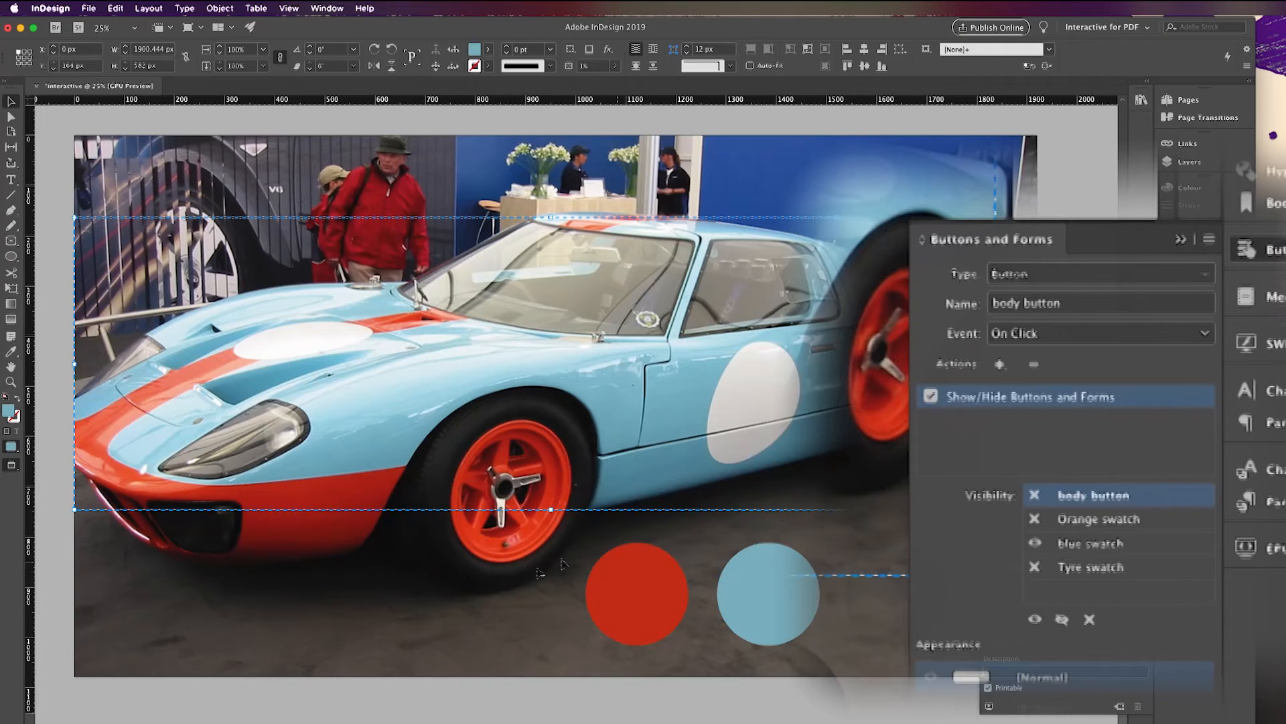
# Preview the page's interactivity and test the body button's effect on the coloured circles, then stop the preview
pyautogui.click(637, 596)
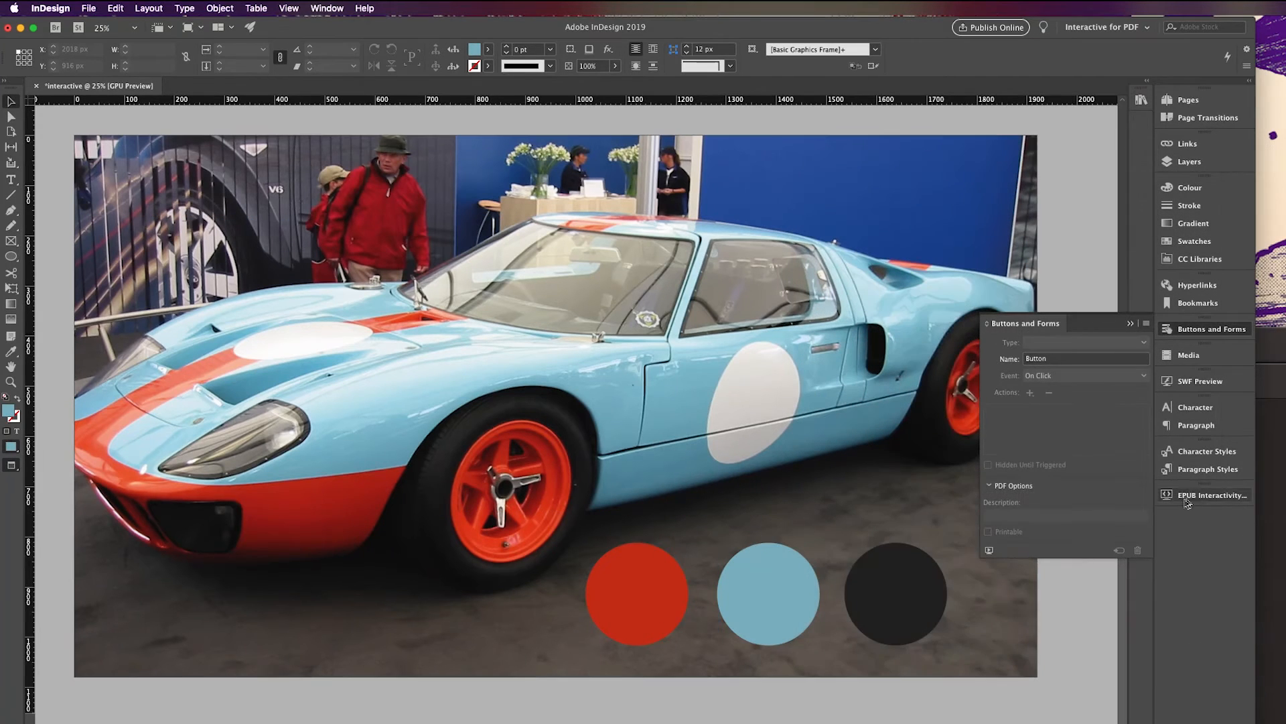
pyautogui.click(1236, 495)
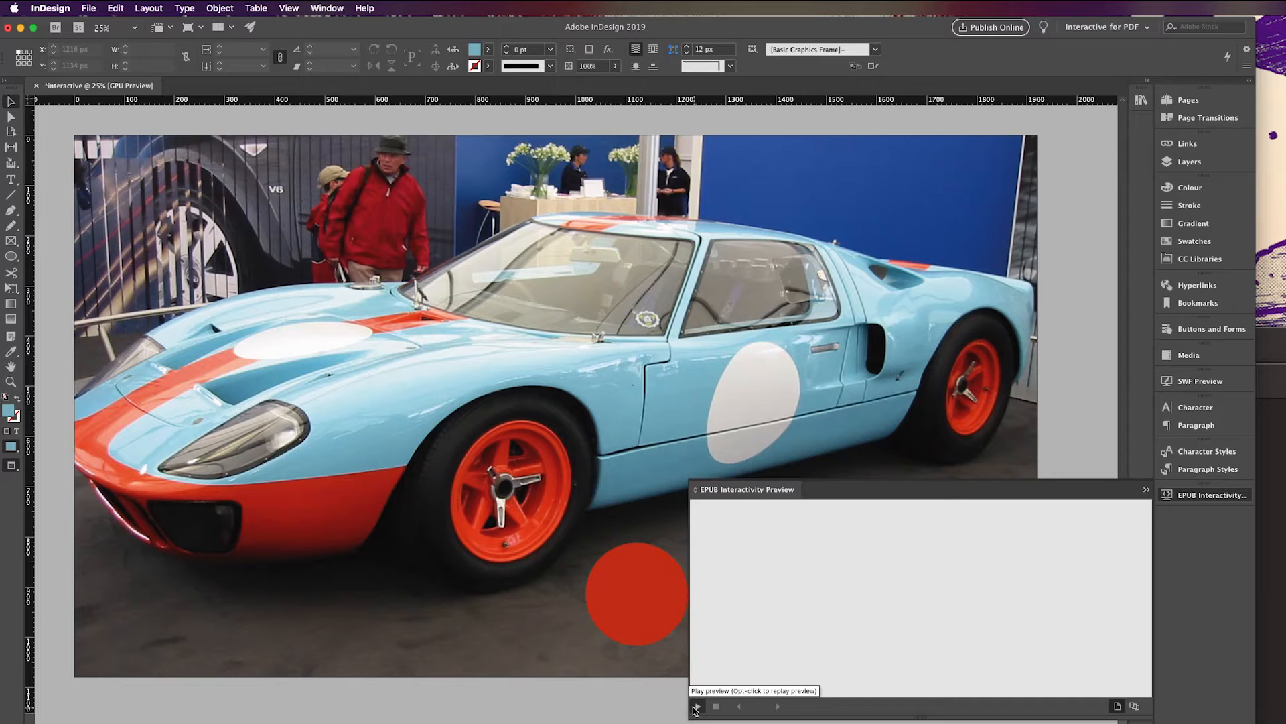
pyautogui.click(697, 707)
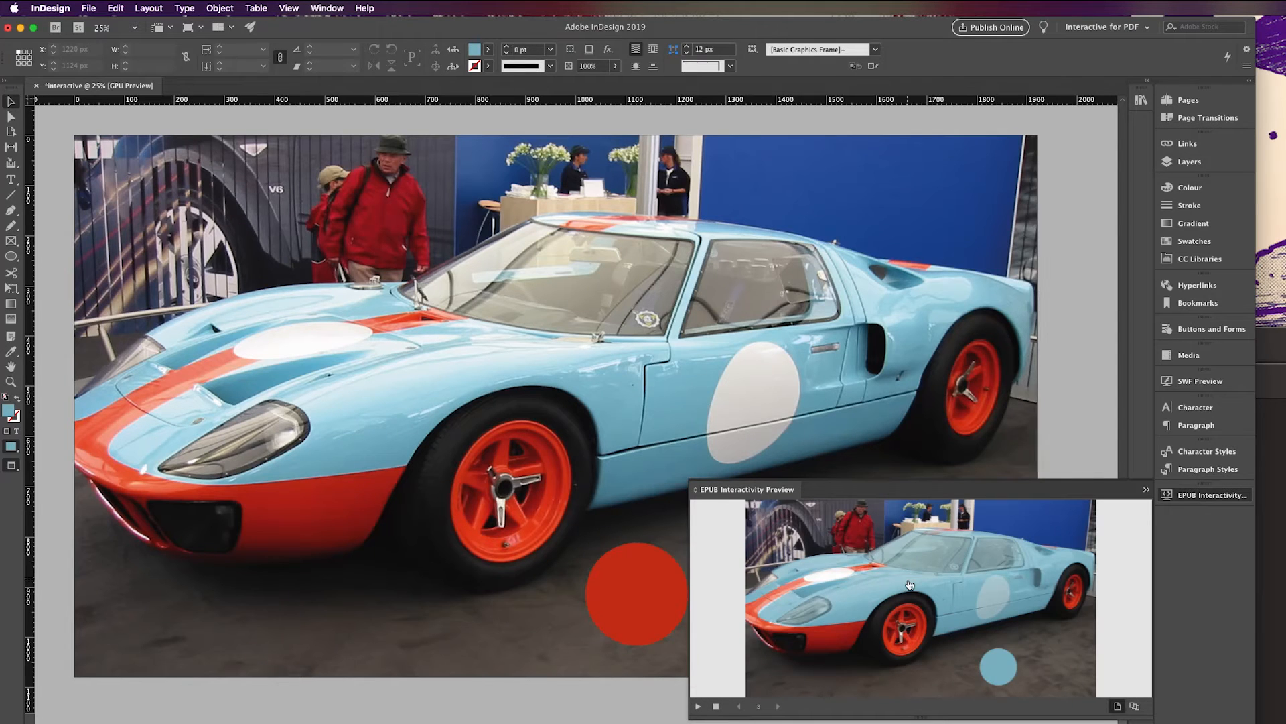
pyautogui.click(697, 706)
pyautogui.click(715, 706)
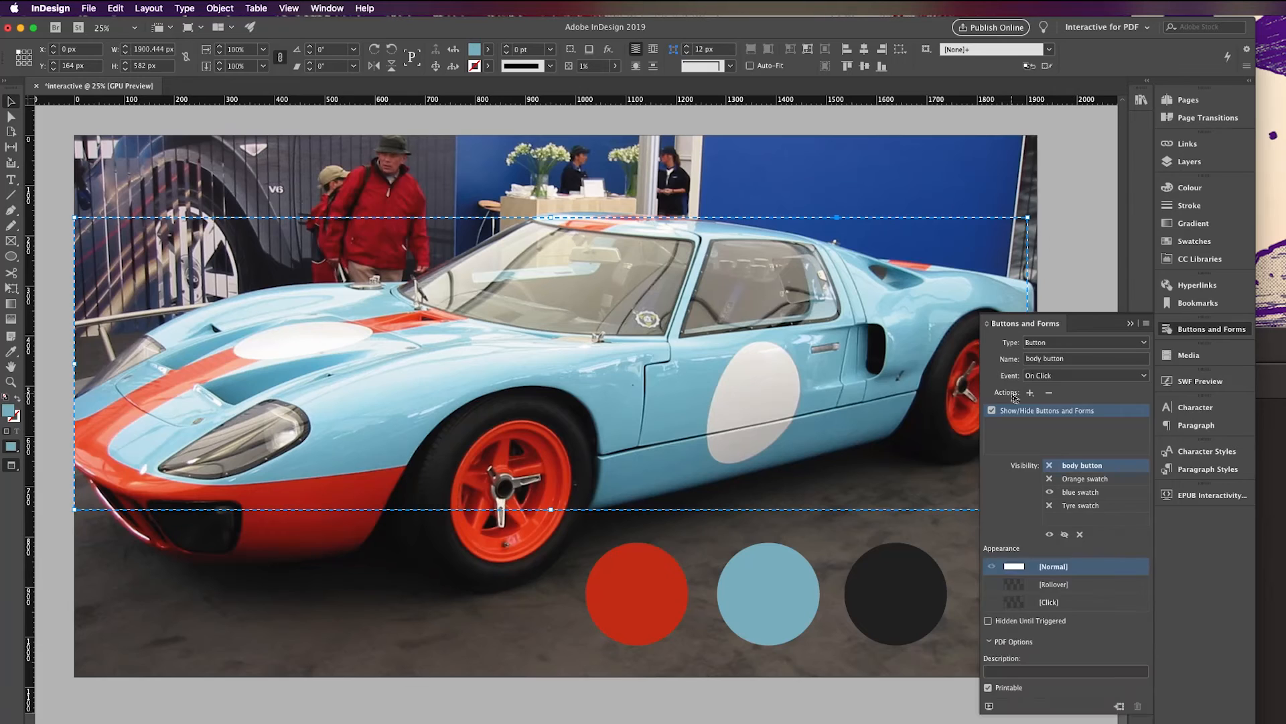
# Remove the Show/Hide actions from the body button and return its event to On Roll Over
pyautogui.click(1049, 392)
pyautogui.click(660, 422)
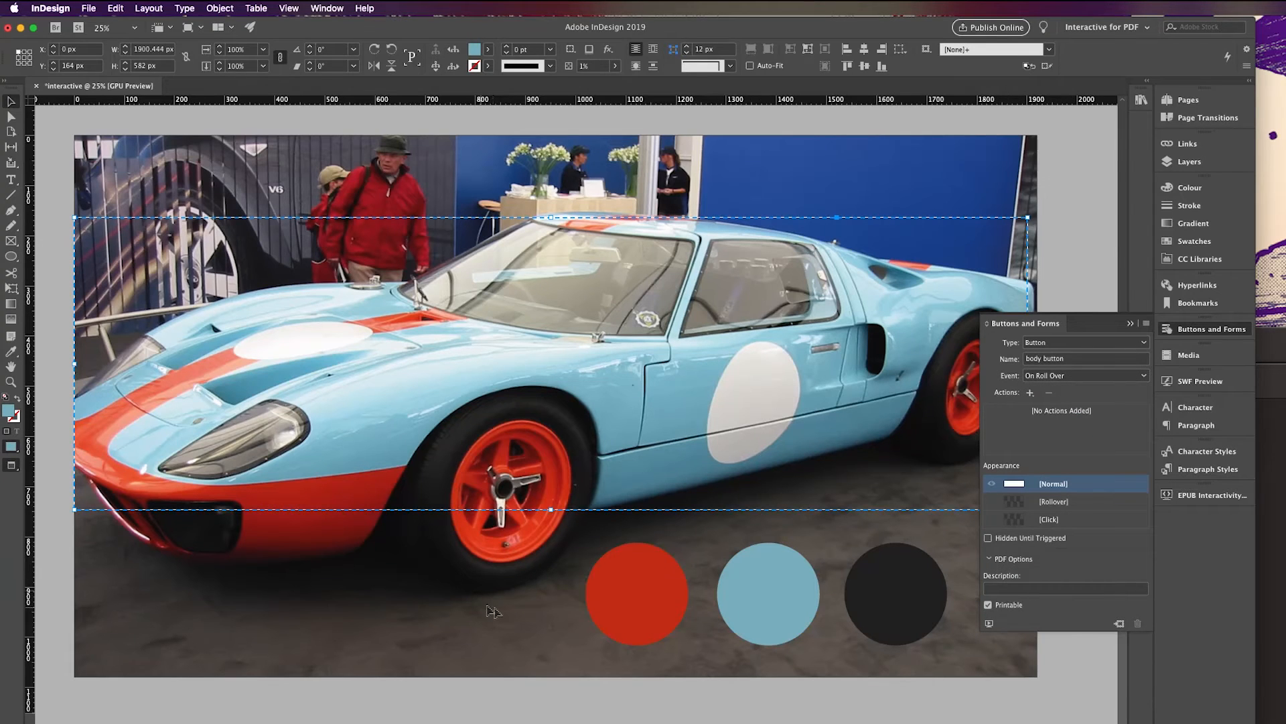
# Add a text frame above the blue circle reading "Colour code:" in Arial at 22 pt
pyautogui.click(783, 597)
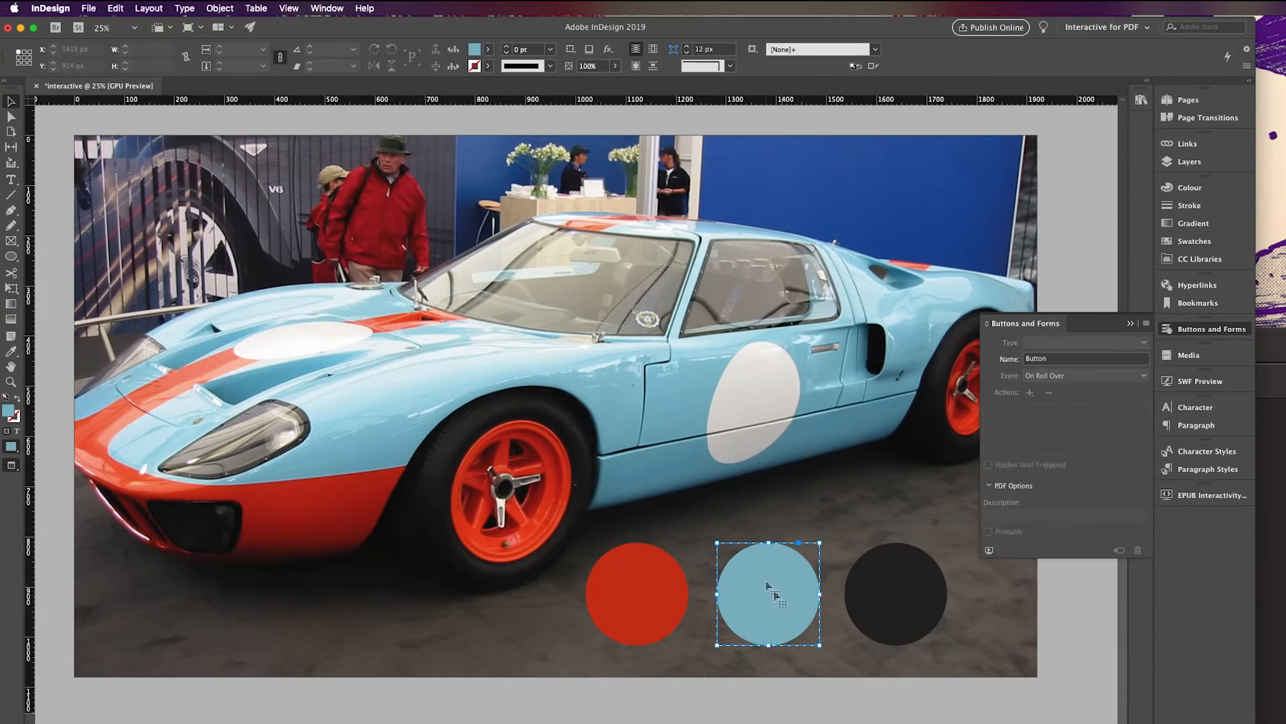
pyautogui.press('t')
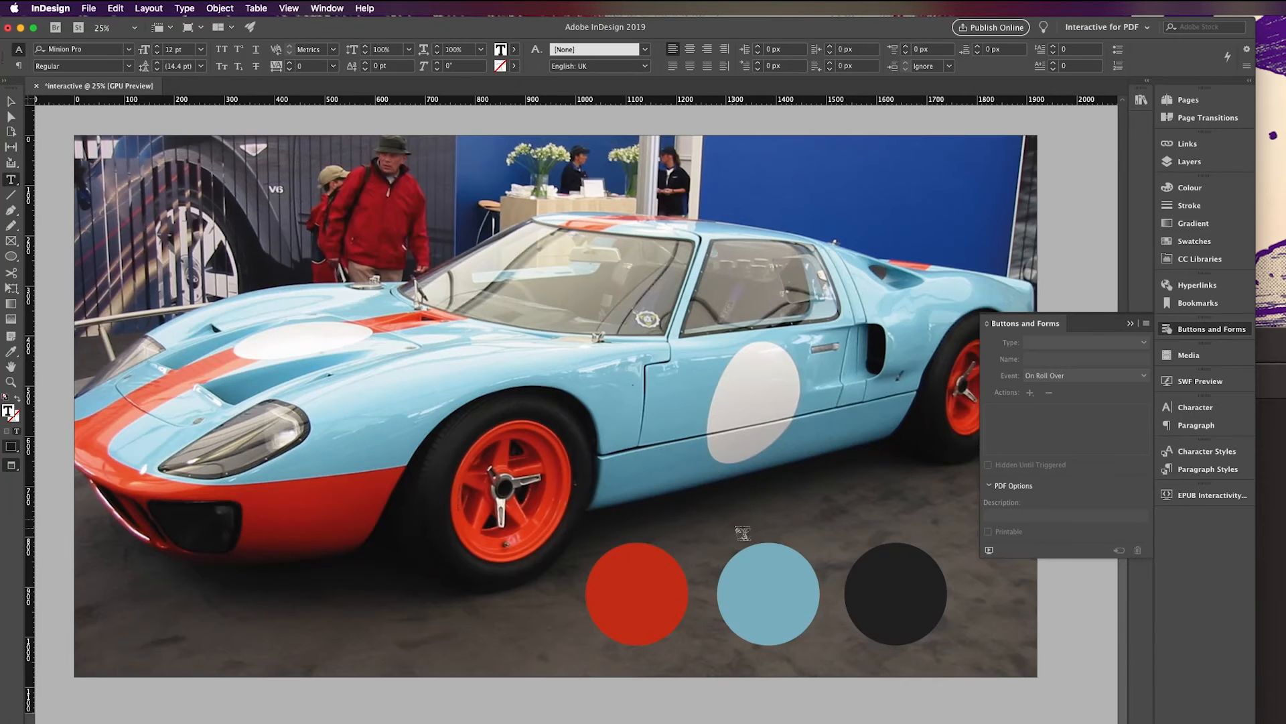
pyautogui.moveTo(768, 488); pyautogui.dragTo(804, 496)
pyautogui.click(80, 49)
pyautogui.write('Arial')
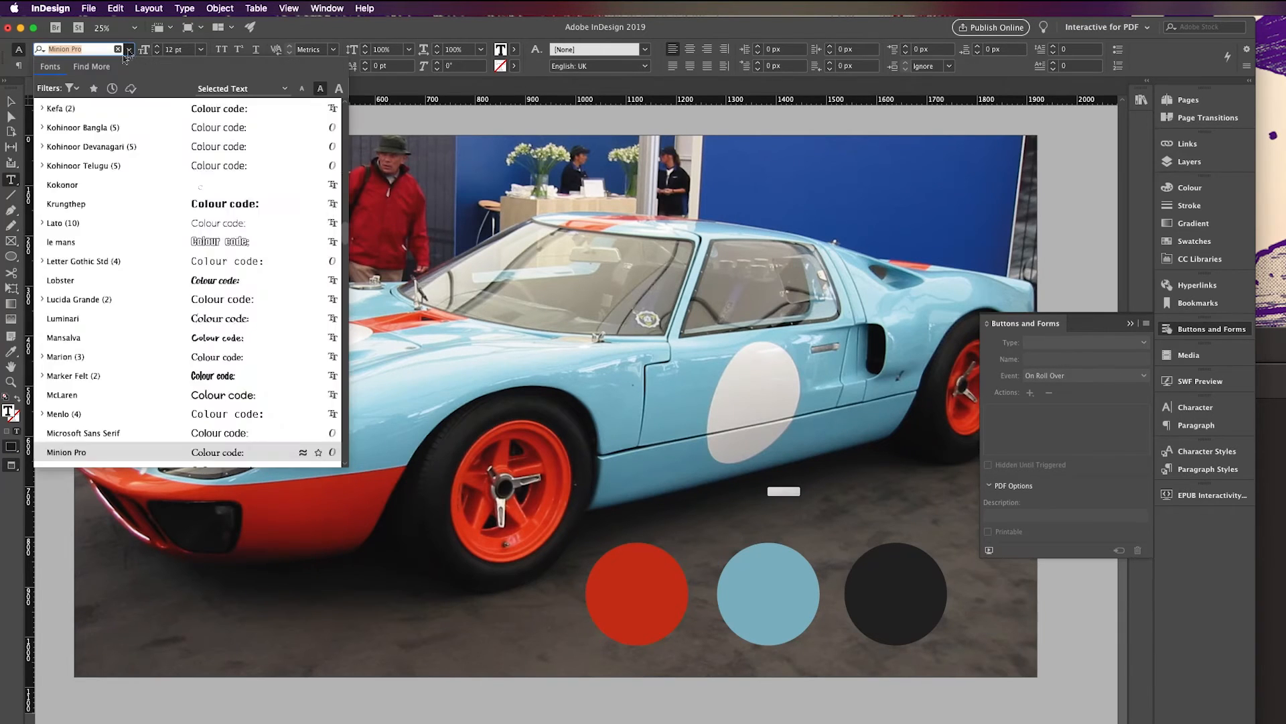
pyautogui.press('Return')
pyautogui.write('Colour code:')
# Colour the "Colour code:" text with [Paper] and position it directly above the blue circle
pyautogui.click(514, 49)
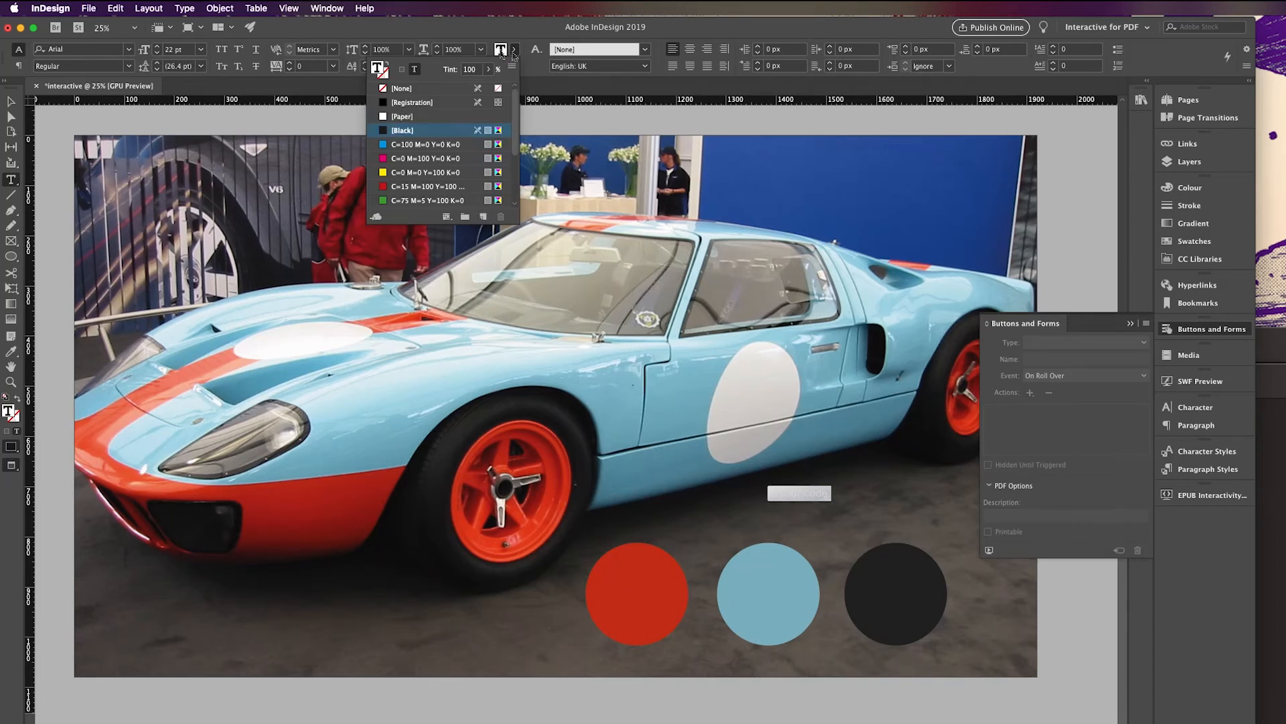
pyautogui.press('Escape')
pyautogui.moveTo(836, 493); pyautogui.dragTo(791, 516)
pyautogui.doubleClick(793, 510)
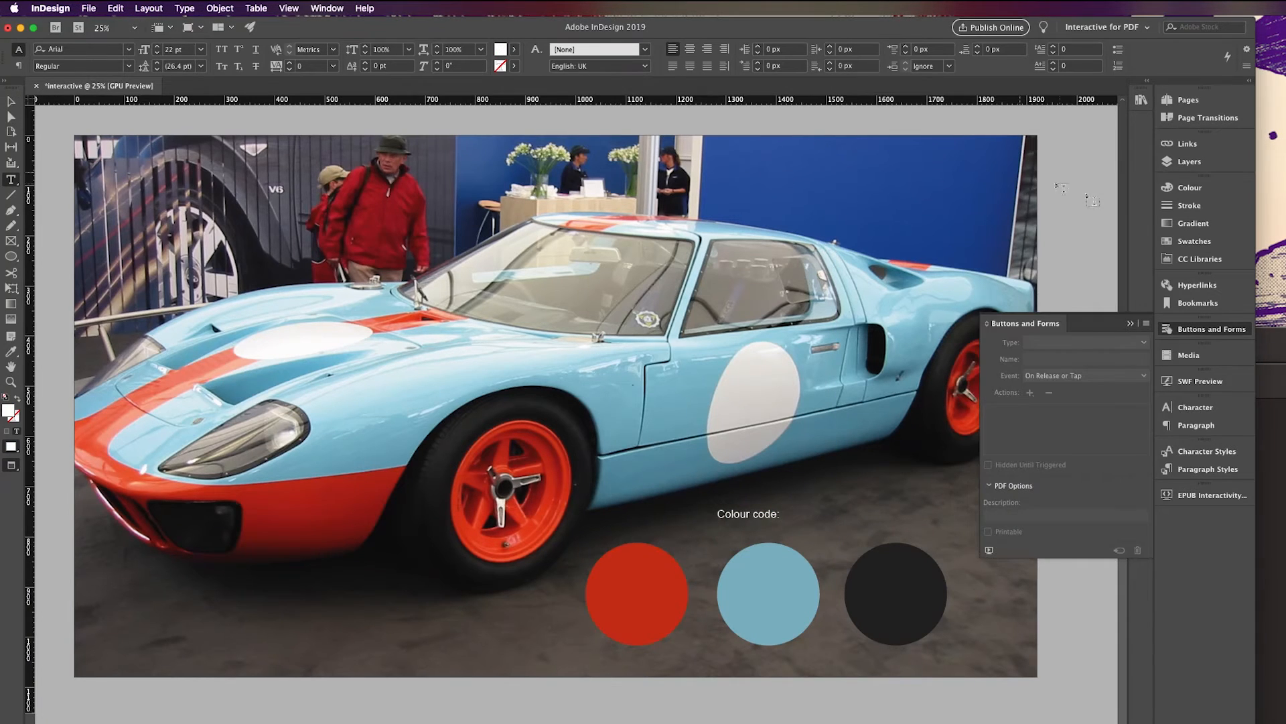
# Copy the blue swatch's name, R=129 G=182 B=196, and paste it on the line below "Colour code:"
pyautogui.click(1196, 241)
pyautogui.press('Escape')
pyautogui.click(1064, 299)
pyautogui.click(1072, 299)
pyautogui.press('super+c')
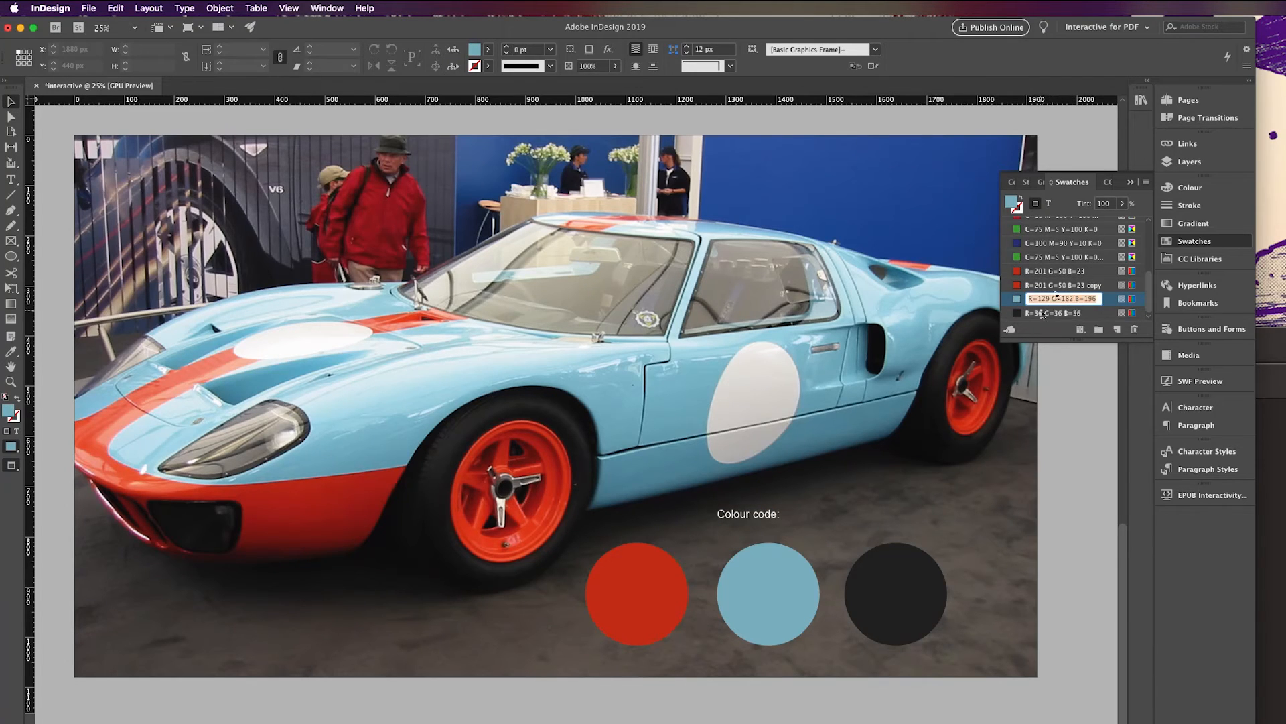
pyautogui.doubleClick(790, 530)
pyautogui.press('super+v')
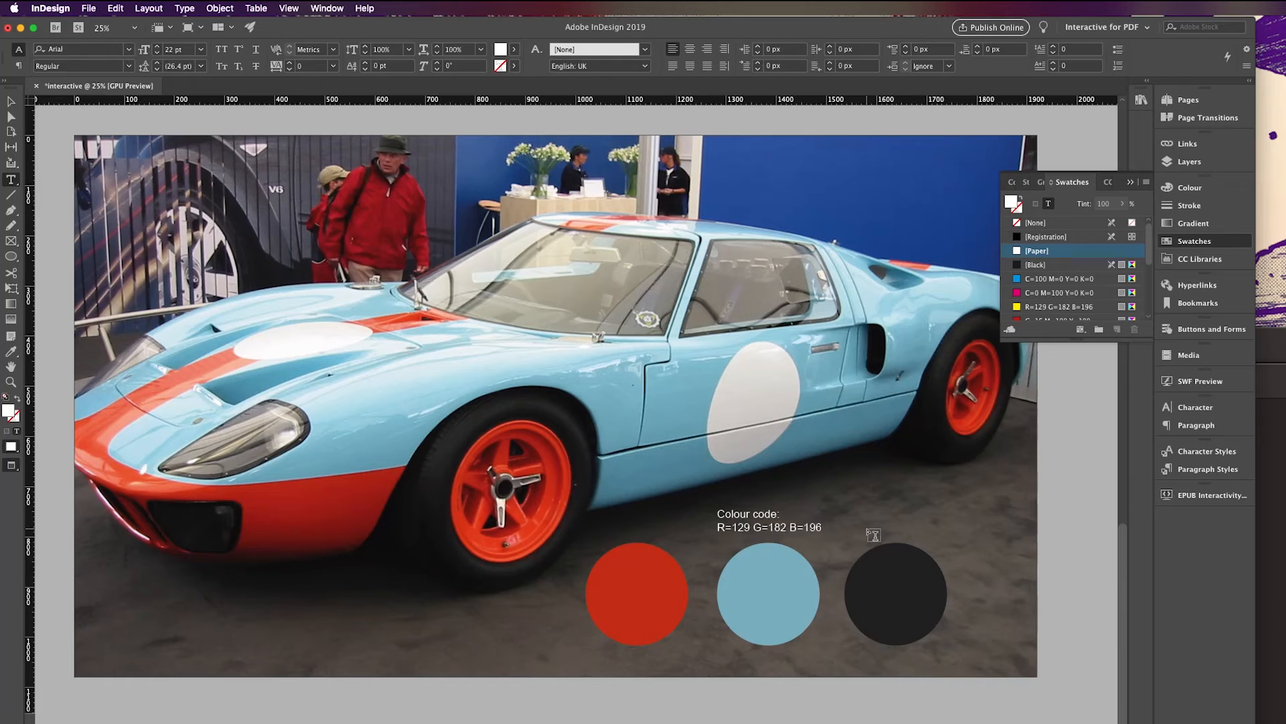
# Move the blue swatch's colour code text onto the blue circle and narrow its frame to about 164 px wide
pyautogui.moveTo(763, 526); pyautogui.dragTo(770, 591)
pyautogui.press('Return')
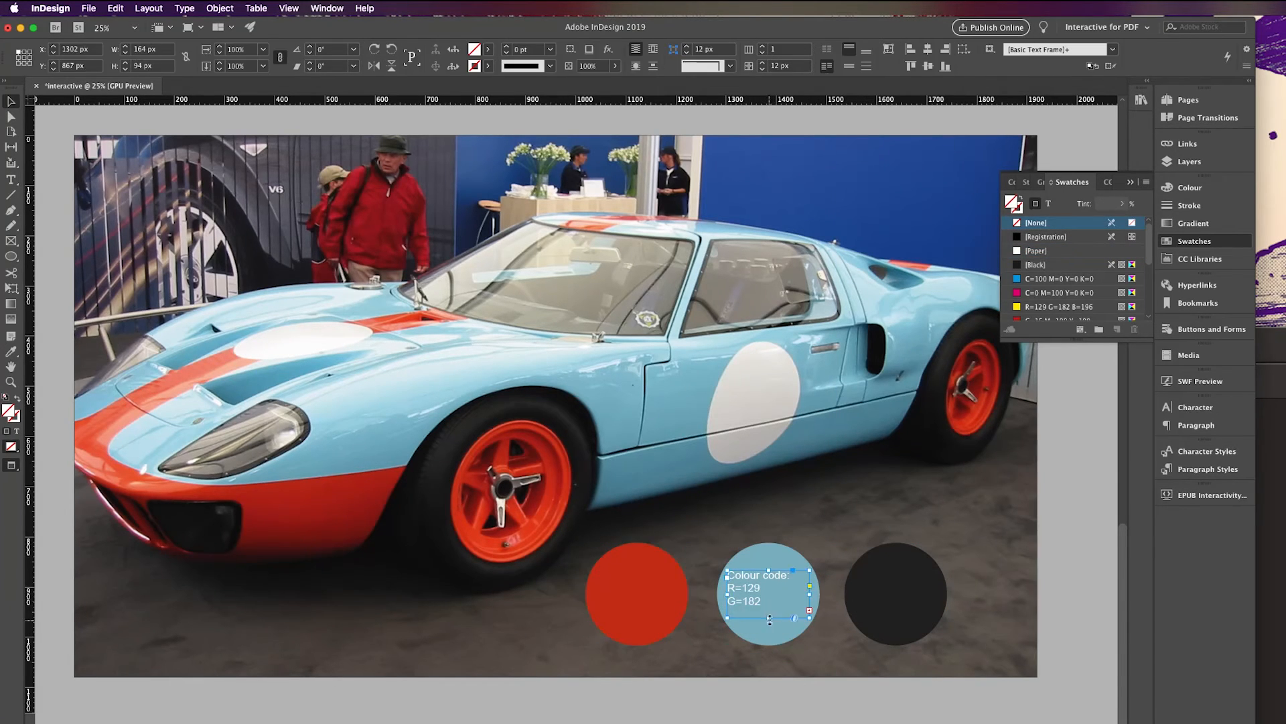
pyautogui.press('super+a')
pyautogui.press('Escape')
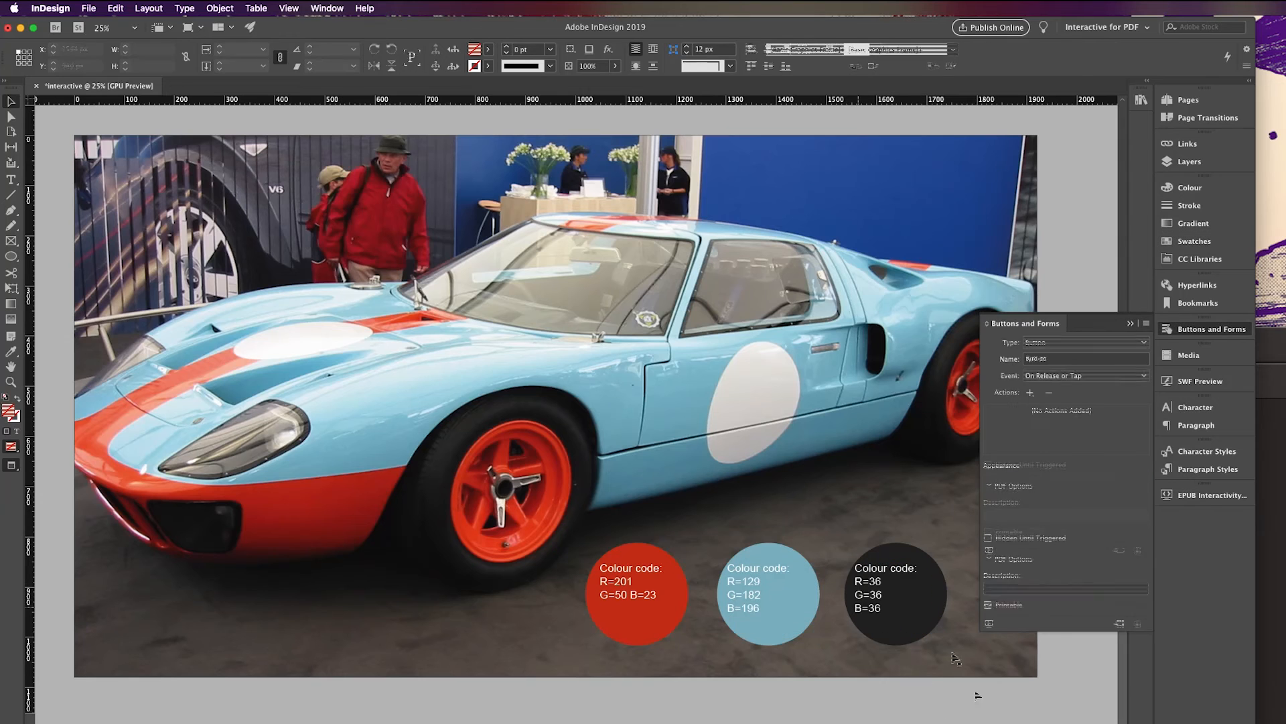
# Check the button settings of the three colour code text frames together and of the orange circle
pyautogui.click(670, 600)
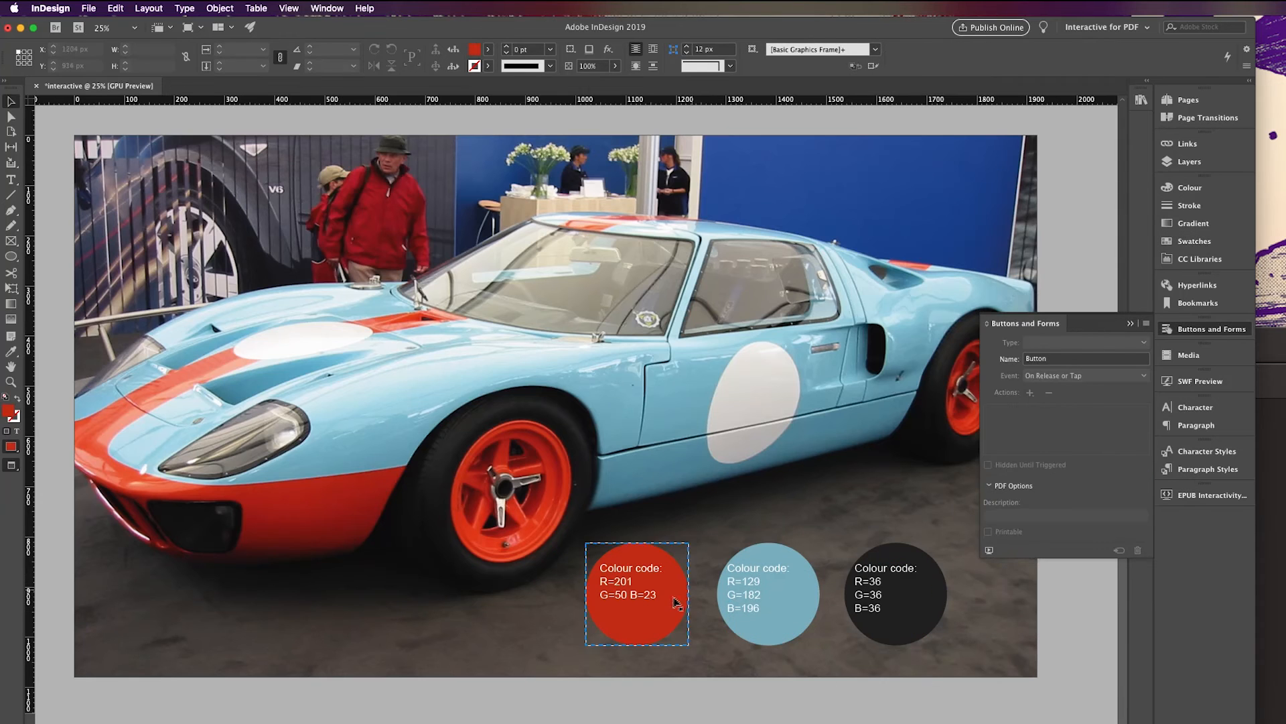
pyautogui.keyDown('shift'); pyautogui.click(760, 599); pyautogui.keyUp('shift')
pyautogui.keyDown('shift'); pyautogui.click(901, 590); pyautogui.keyUp('shift')
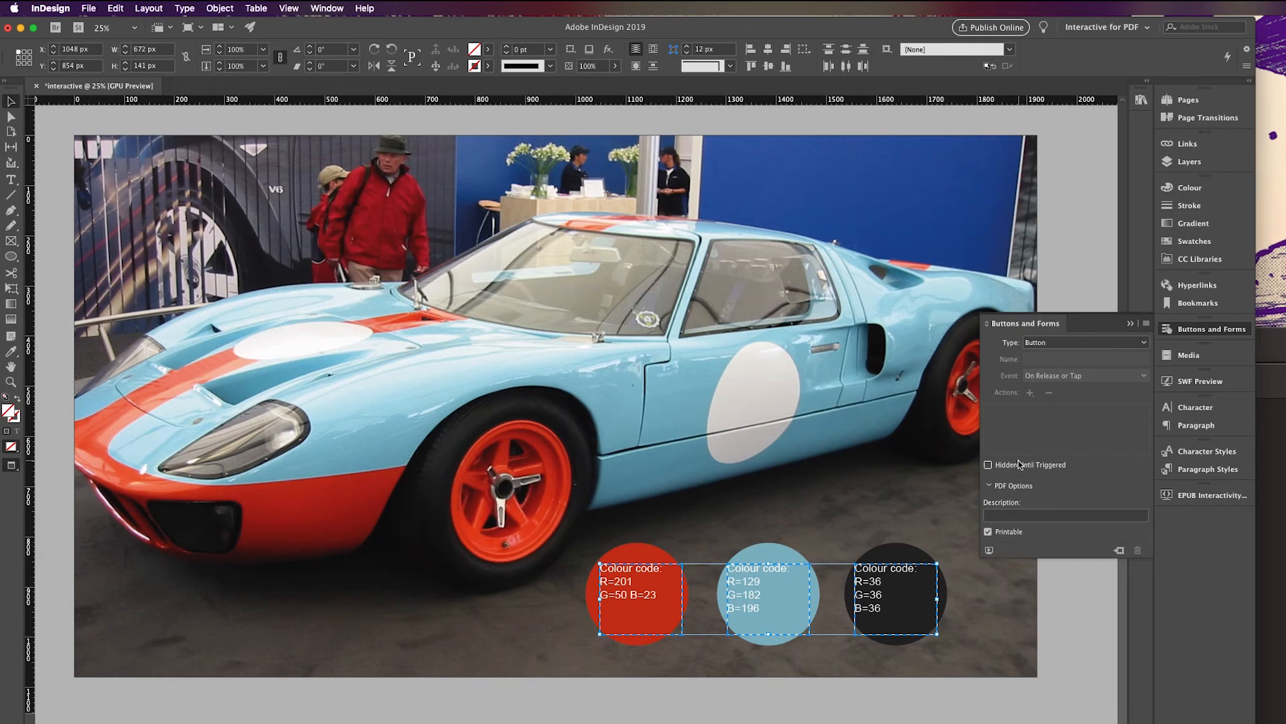
pyautogui.click(642, 553)
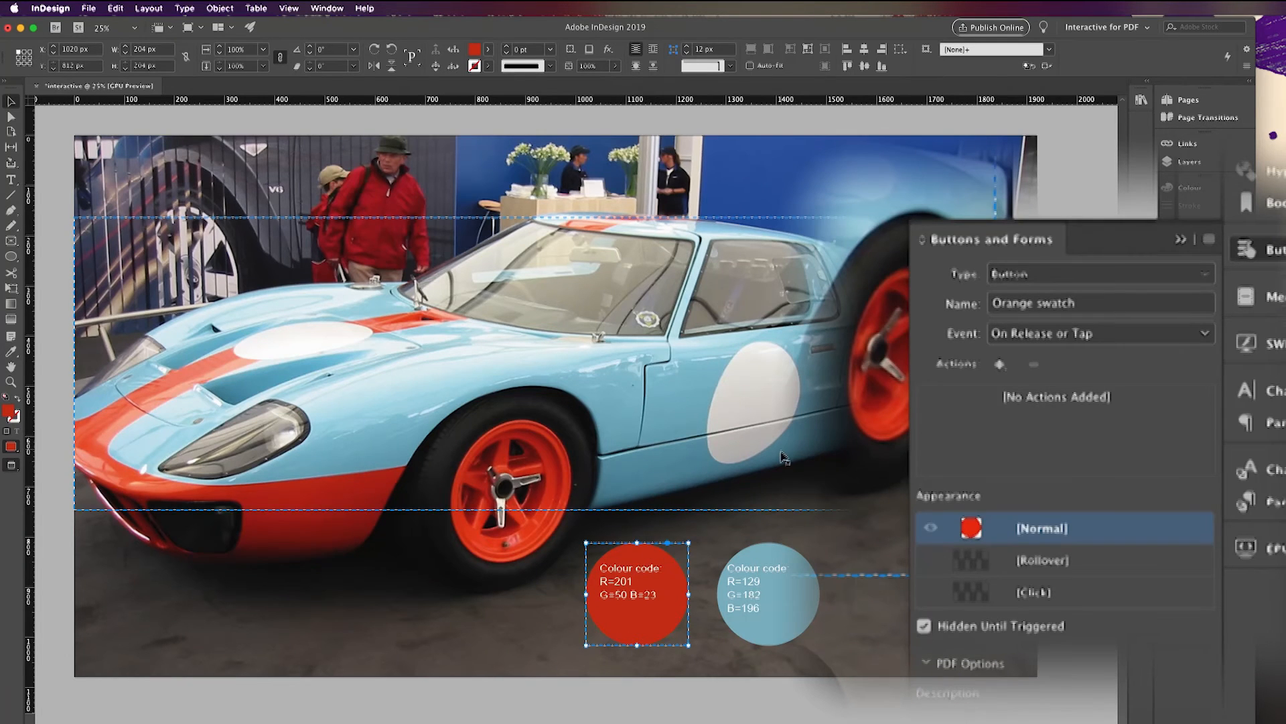
pyautogui.click(571, 612)
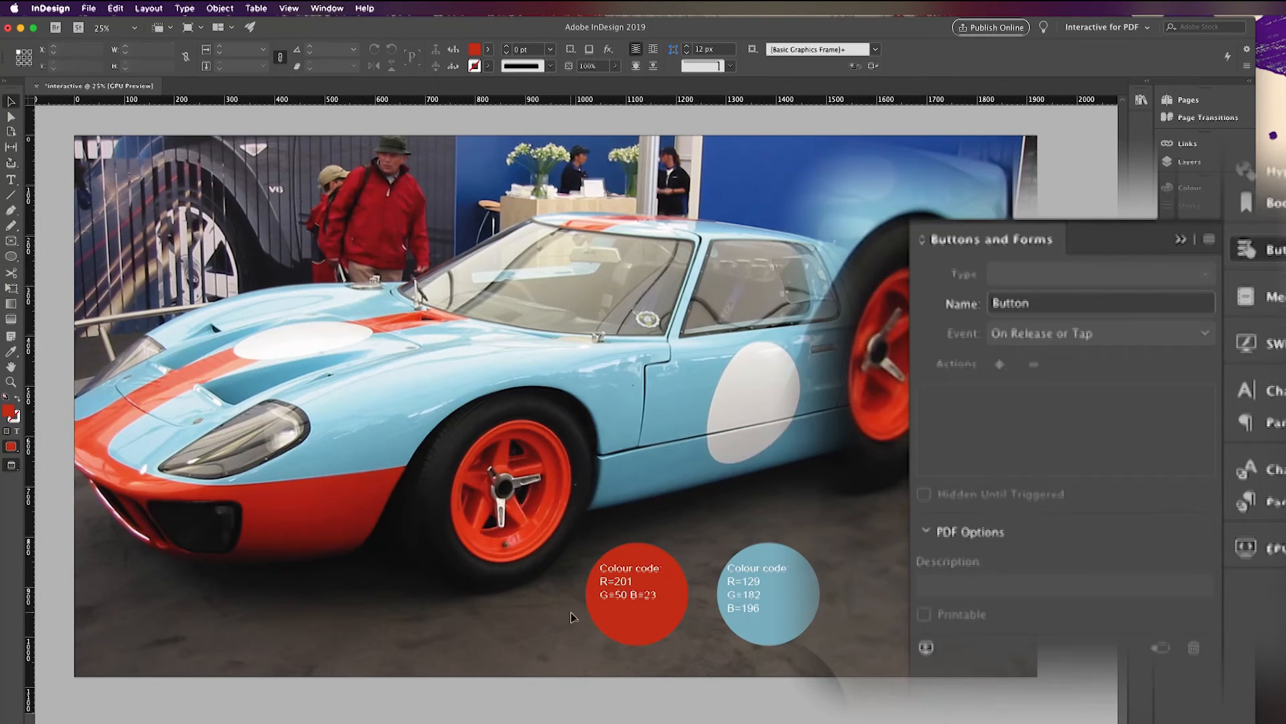
# Trace the car's orange lower front bumper with the Pen tool as a closed shape about 518 by 196 px
pyautogui.press('p')
pyautogui.click(235, 485)
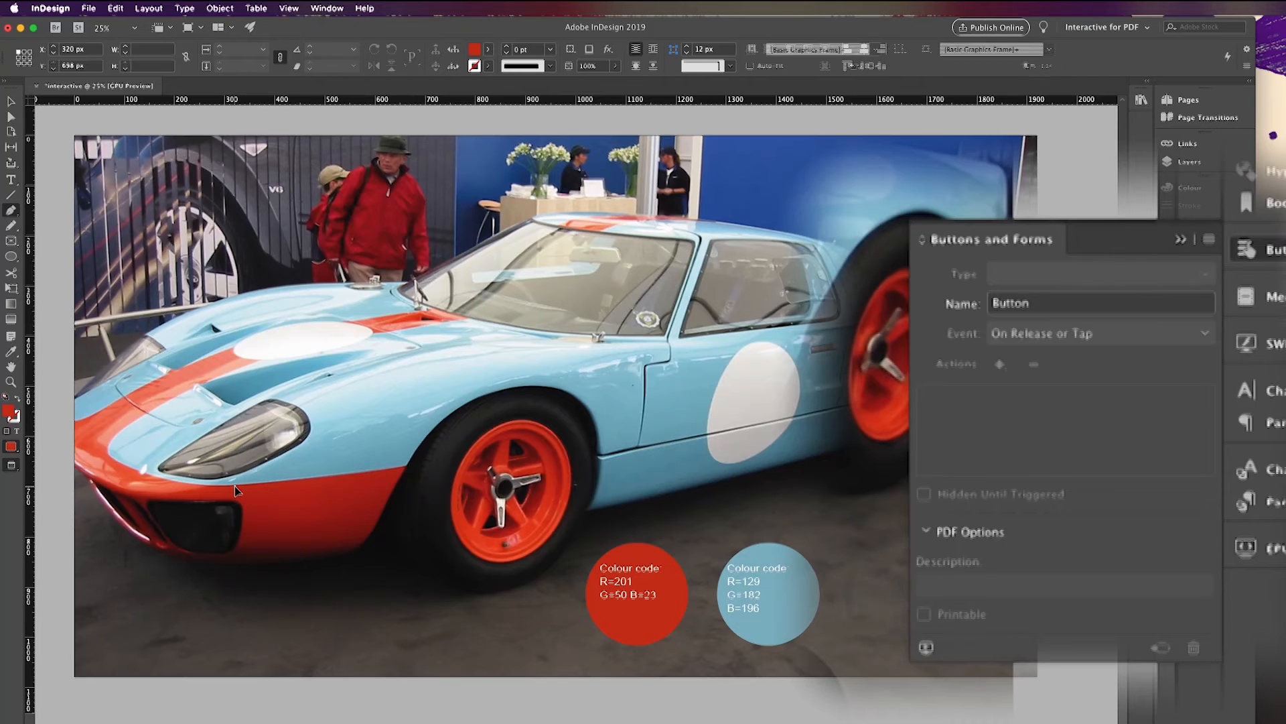
pyautogui.click(402, 468)
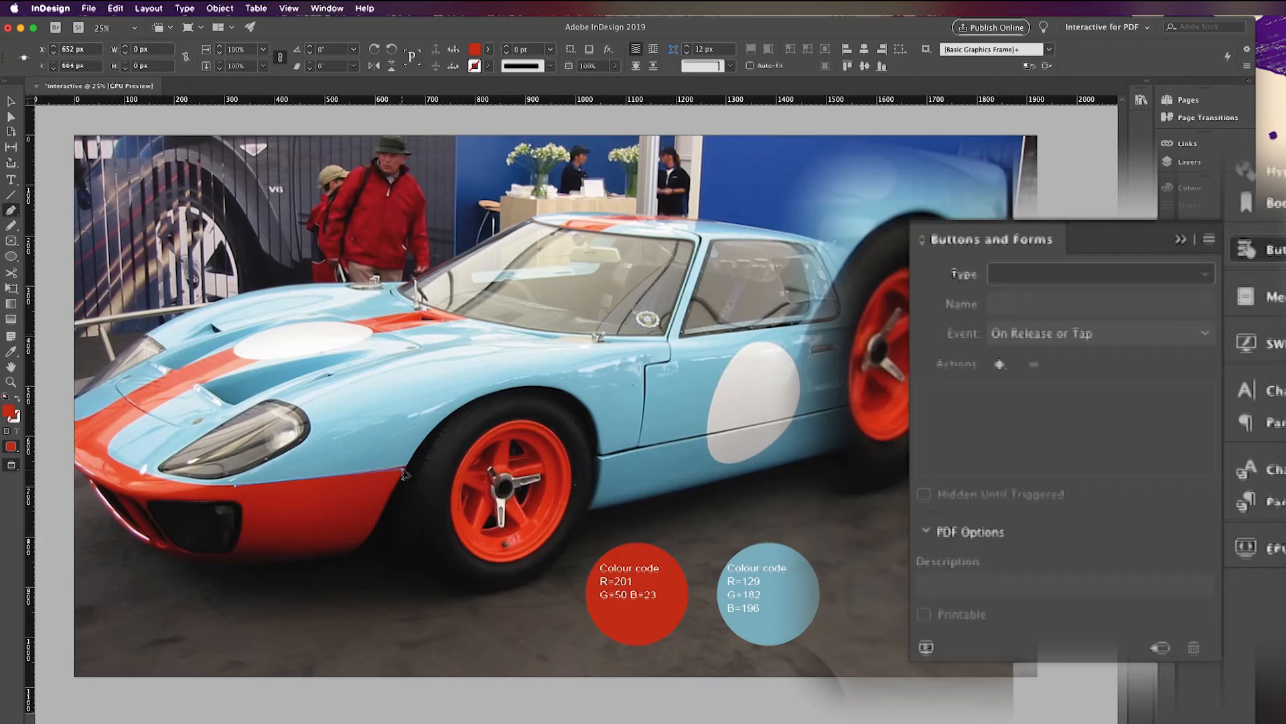
pyautogui.click(361, 550)
pyautogui.click(186, 561)
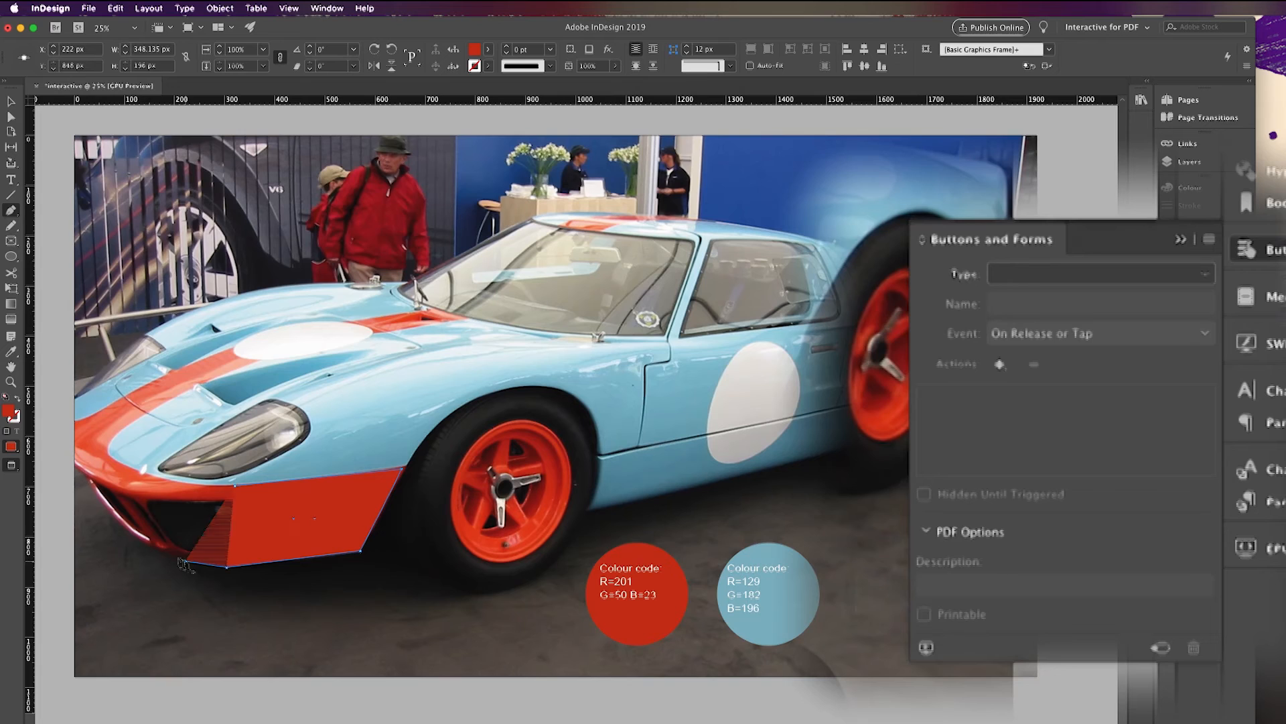
pyautogui.click(144, 499)
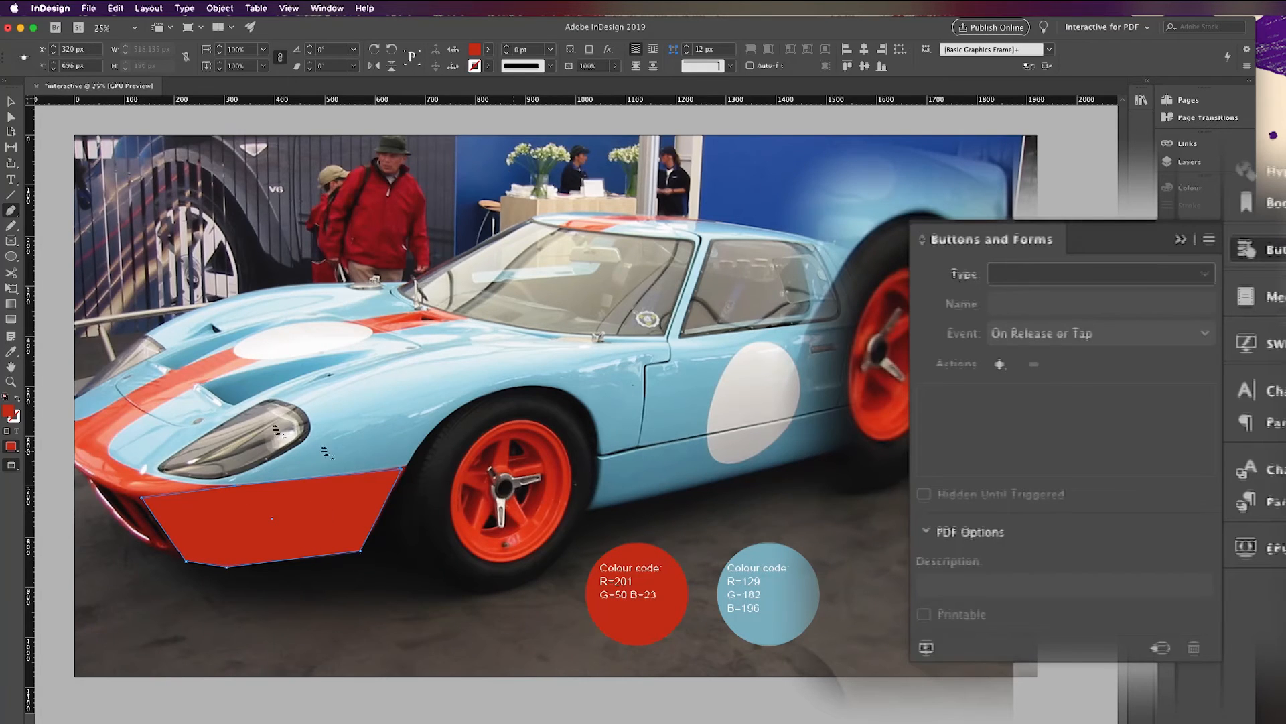
# Set the opacity of the traced bumper shape to 1%
pyautogui.press('v')
pyautogui.click(605, 66)
pyautogui.press('Return')
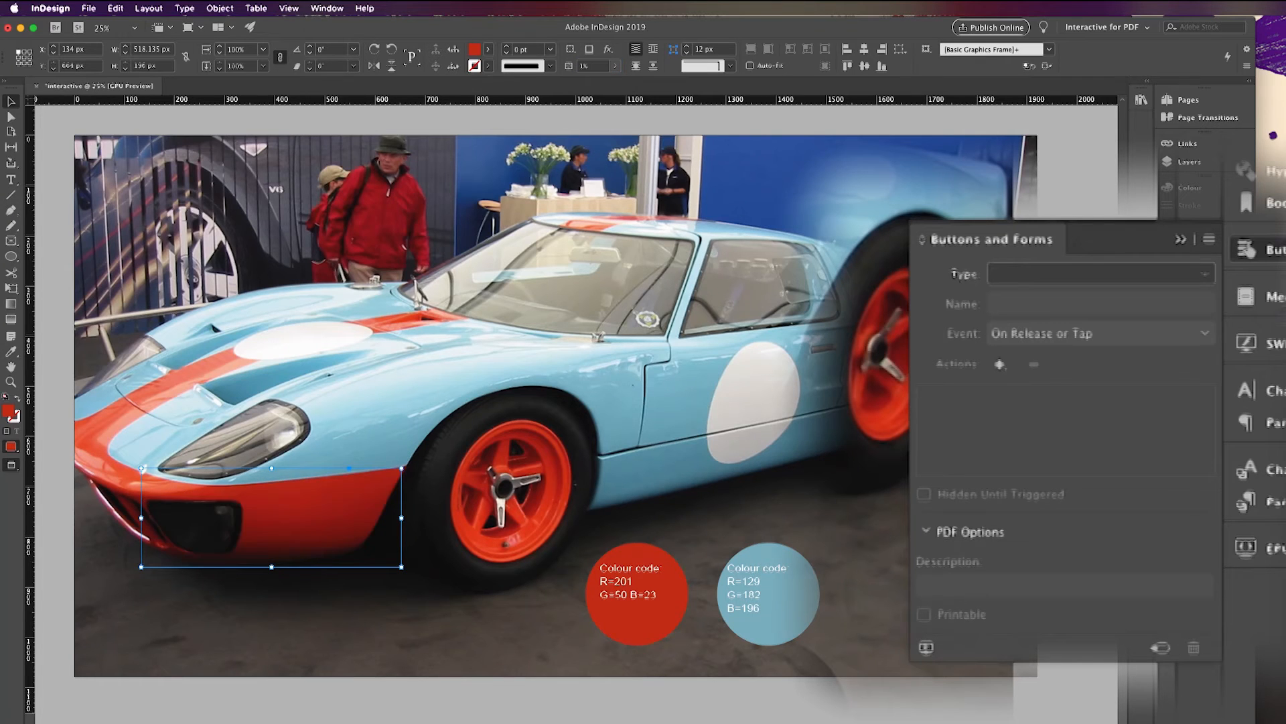
pyautogui.rightClick(366, 514)
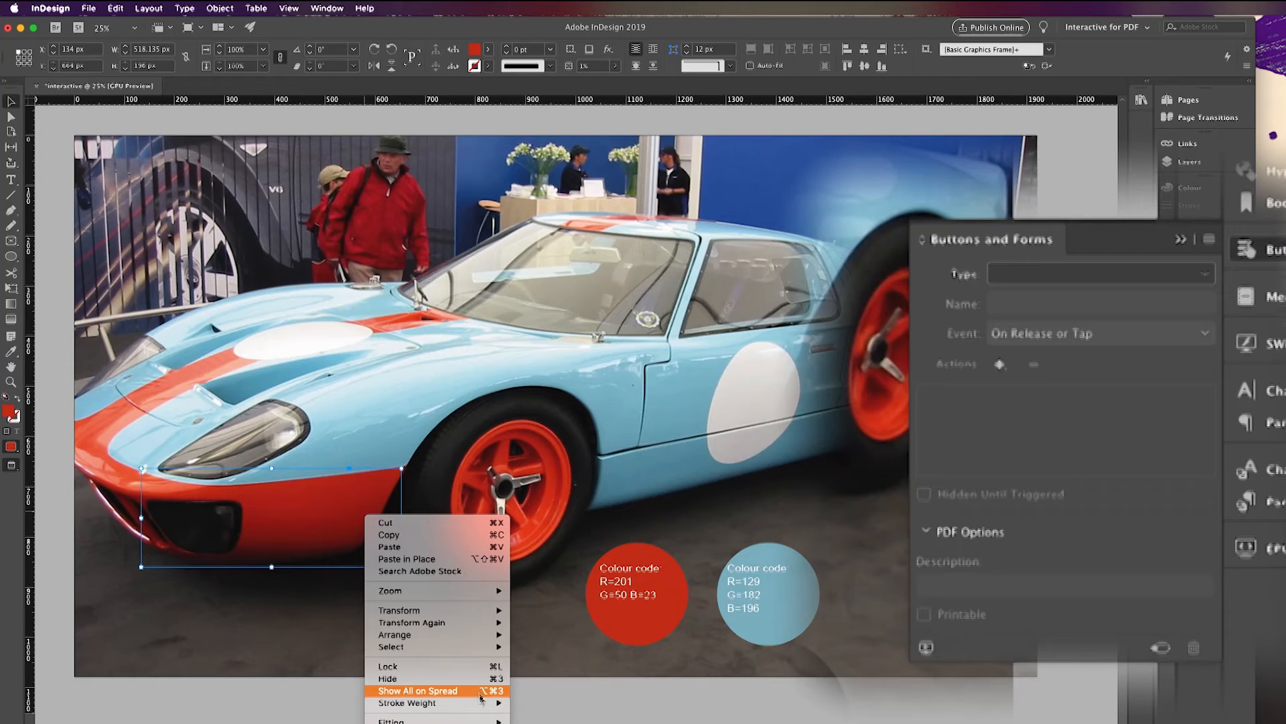
pyautogui.moveTo(484, 720)
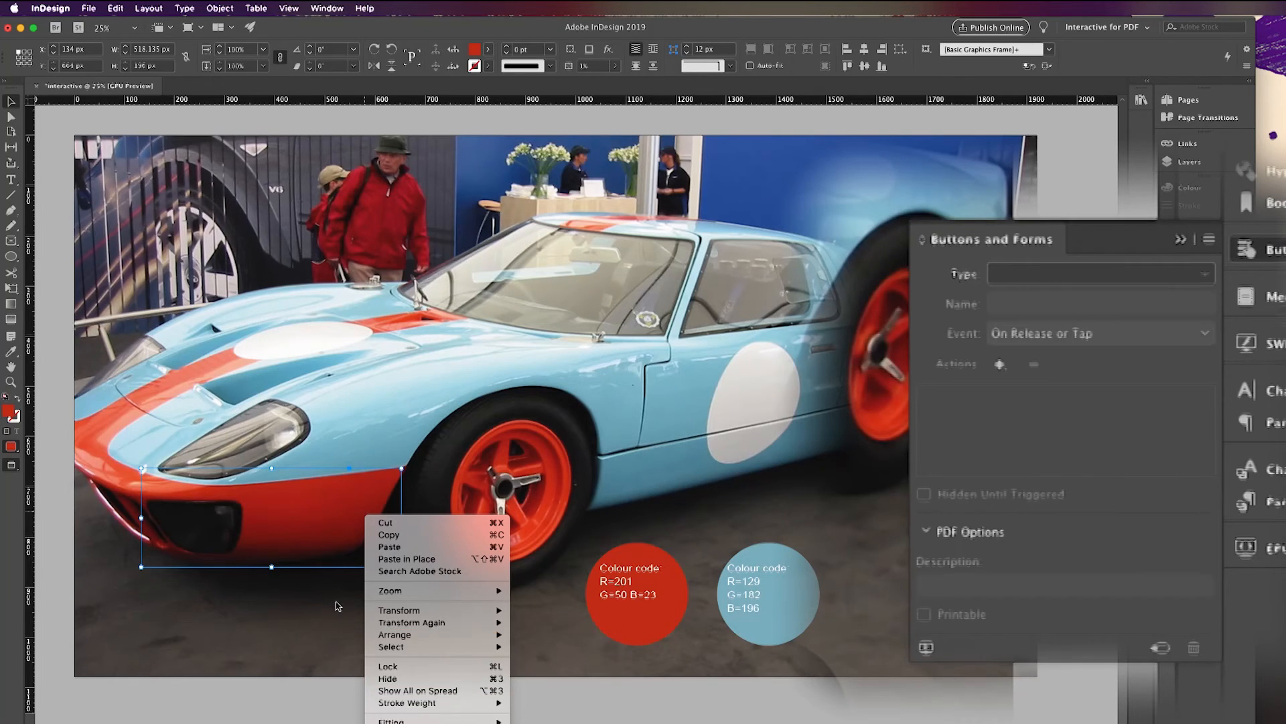
pyautogui.click(289, 603)
# Convert the traced bumper shape to a button named "orange trigger point"
pyautogui.click(1048, 284)
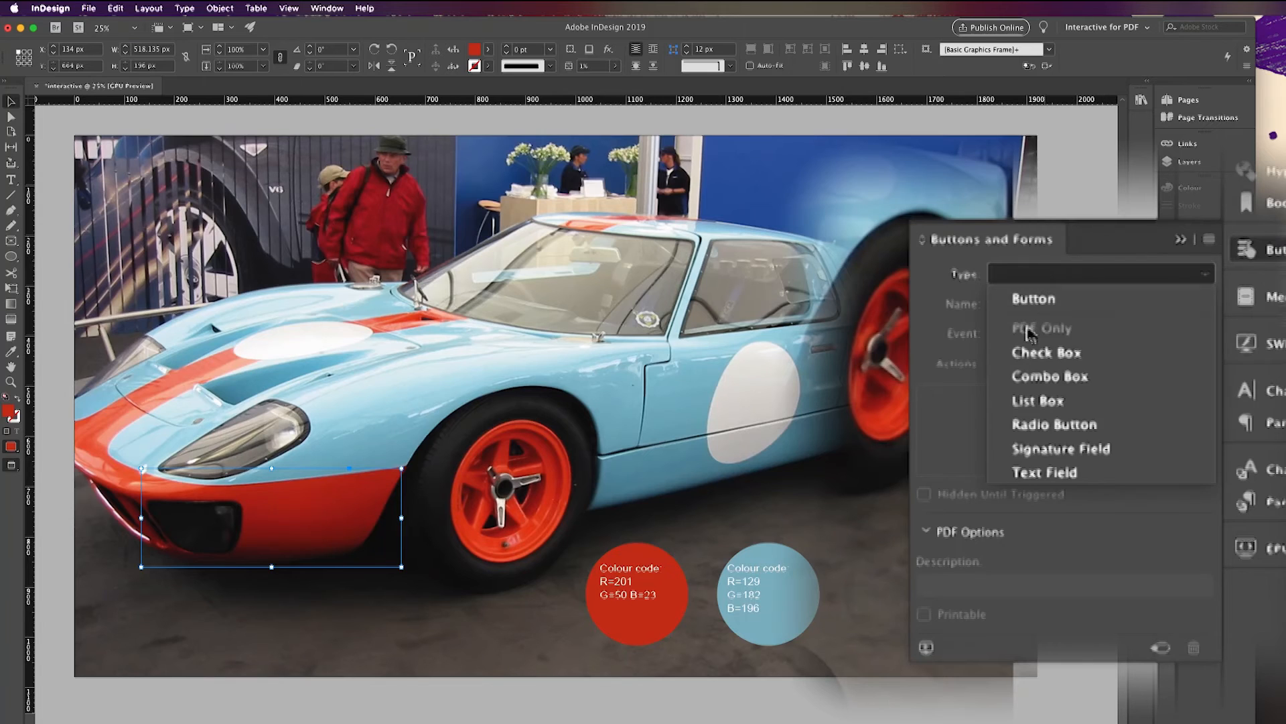
pyautogui.click(1037, 296)
pyautogui.click(1038, 305)
pyautogui.write('c')
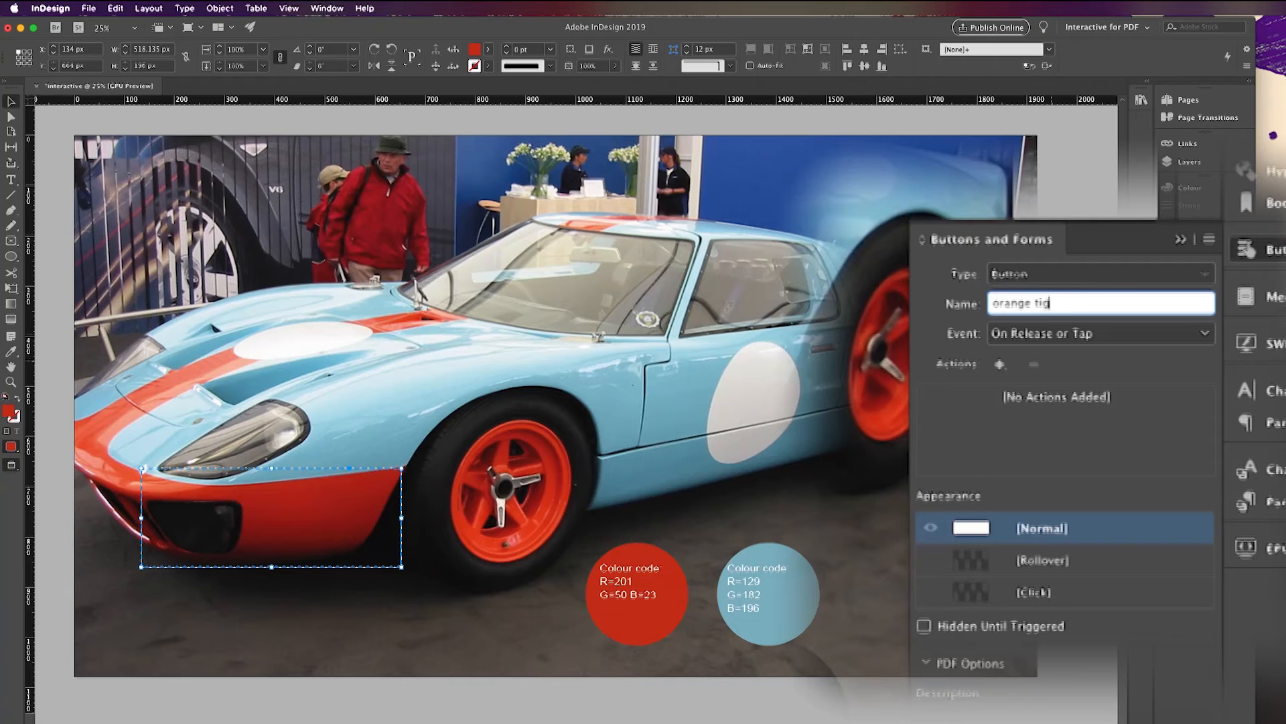
pyautogui.write('range tigger point')
pyautogui.press('Return')
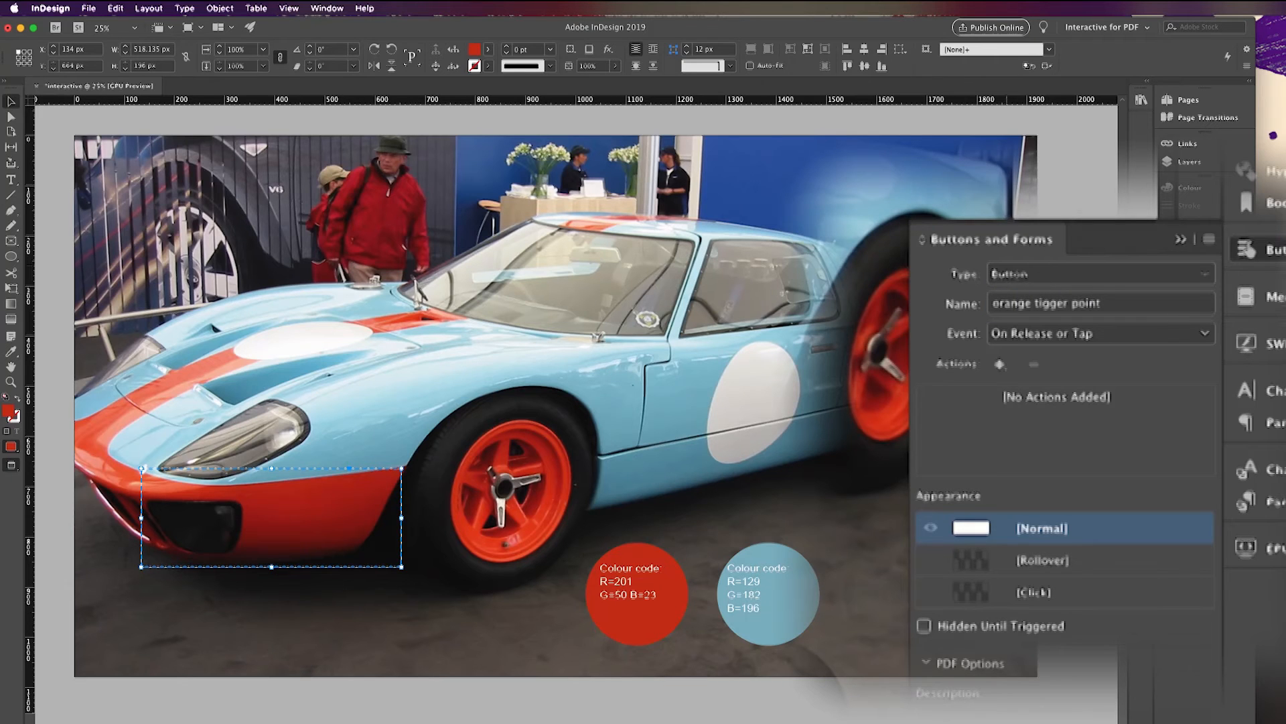
pyautogui.doubleClick(1051, 303)
pyautogui.click(1058, 302)
pyautogui.write('r')
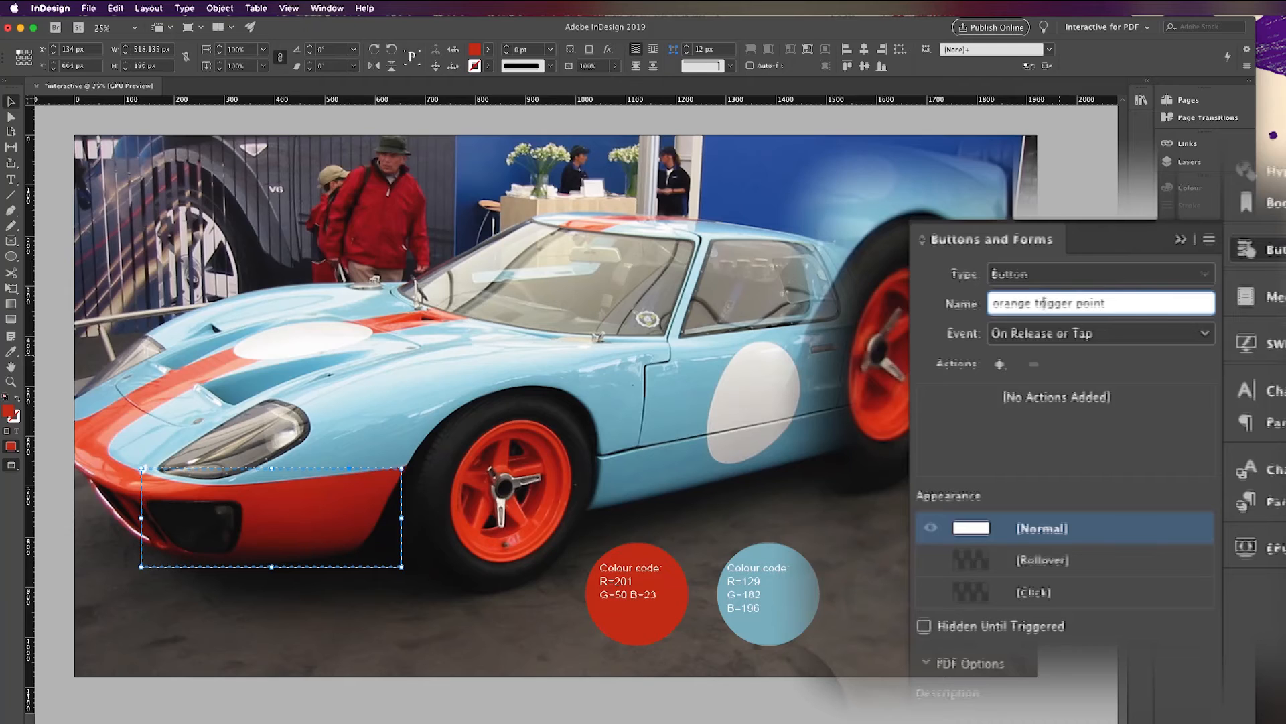
pyautogui.press('Return')
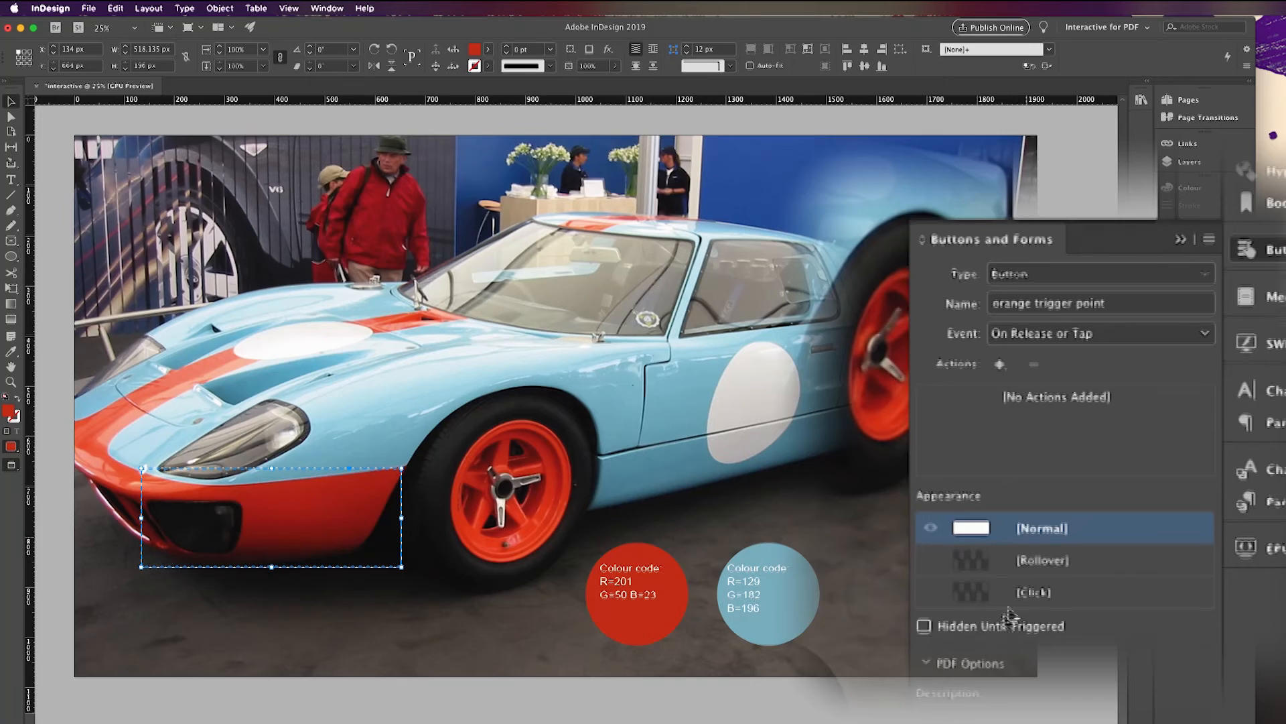
# Give the orange trigger point an On Click event with a Show/Hide Buttons and Forms action that shows Orange swatch
pyautogui.click(1045, 340)
pyautogui.click(1045, 382)
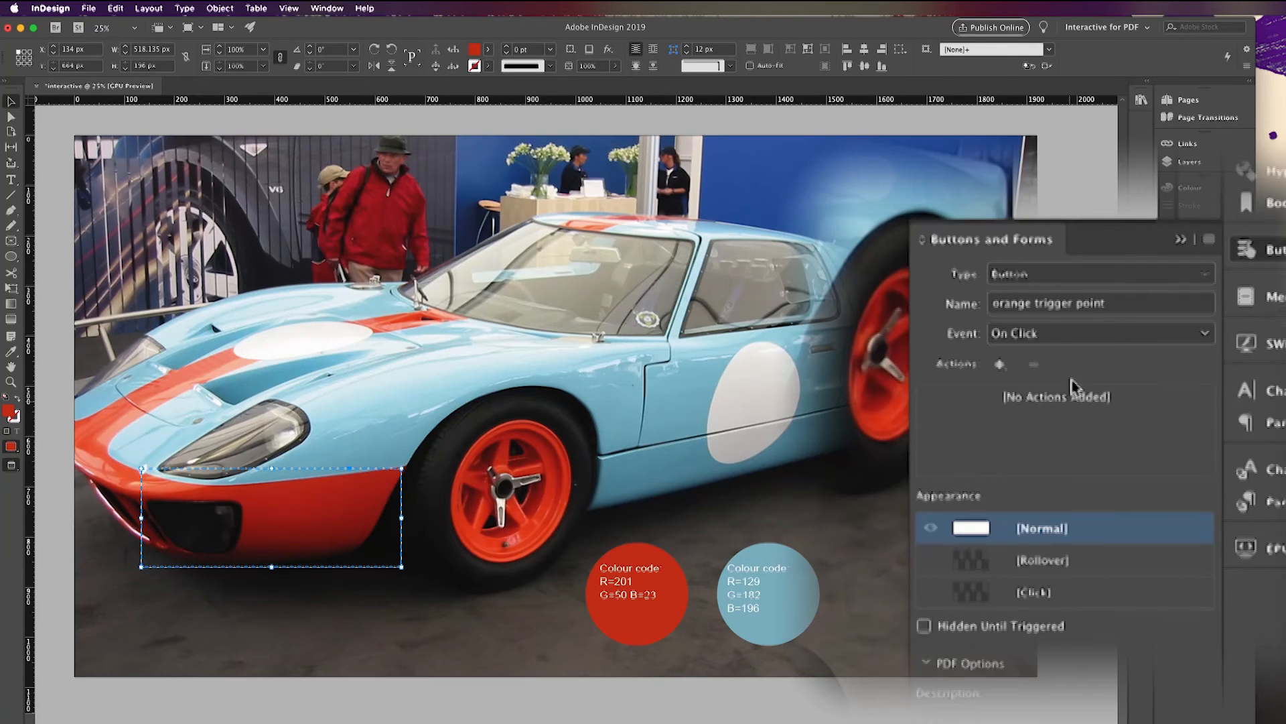
pyautogui.click(1002, 364)
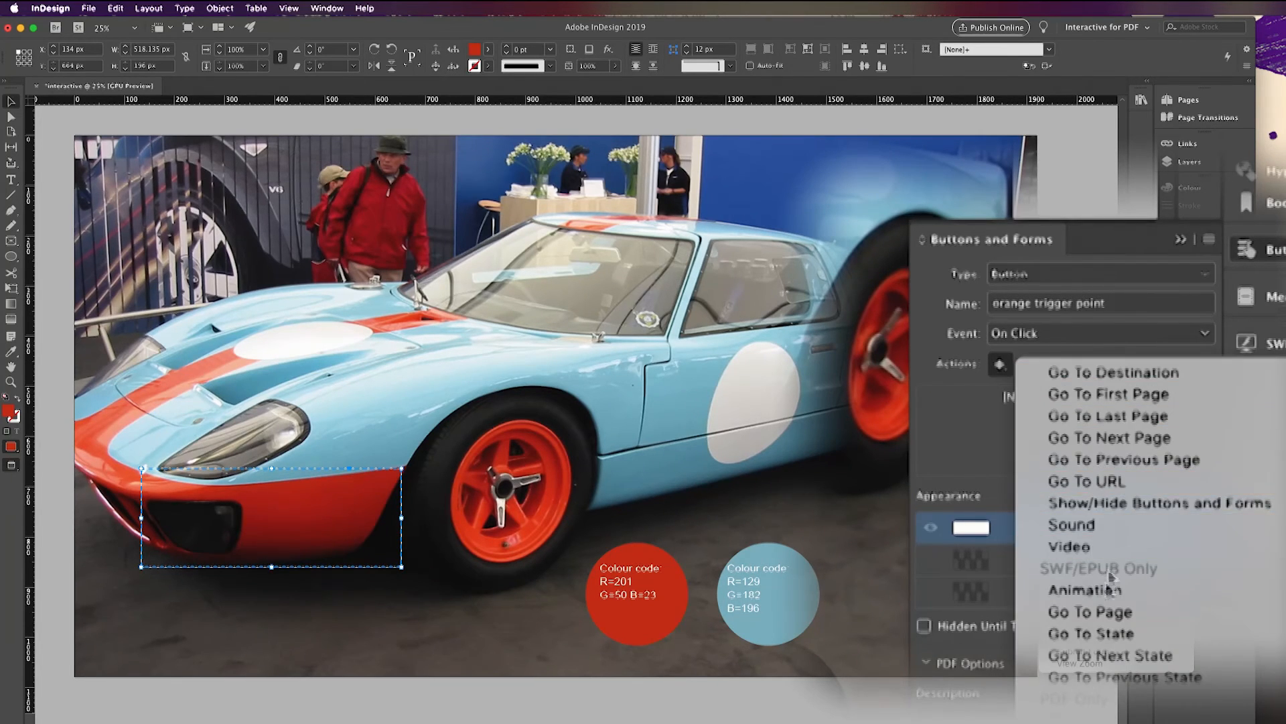
pyautogui.click(1180, 507)
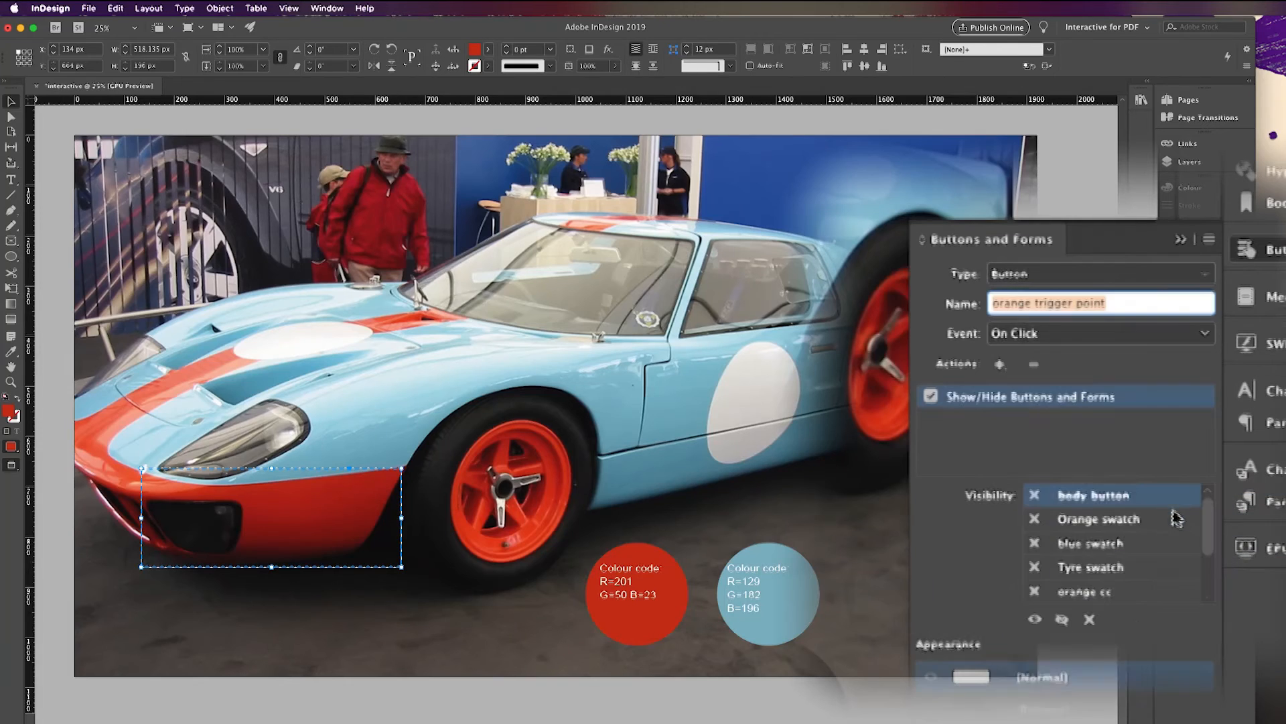
pyautogui.click(1036, 519)
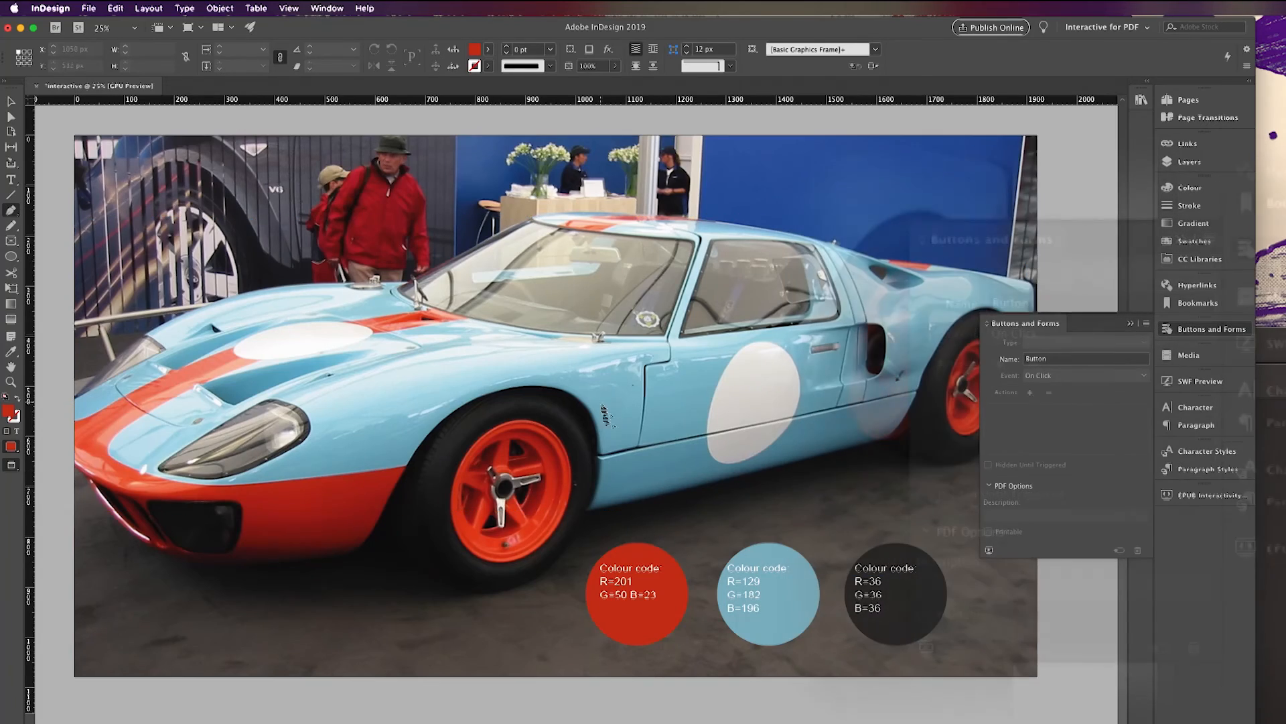
# Trace the car's rear wheel with the Pen tool as a closed shape about 214 by 300 px
pyautogui.hscroll(5, 735, 506)
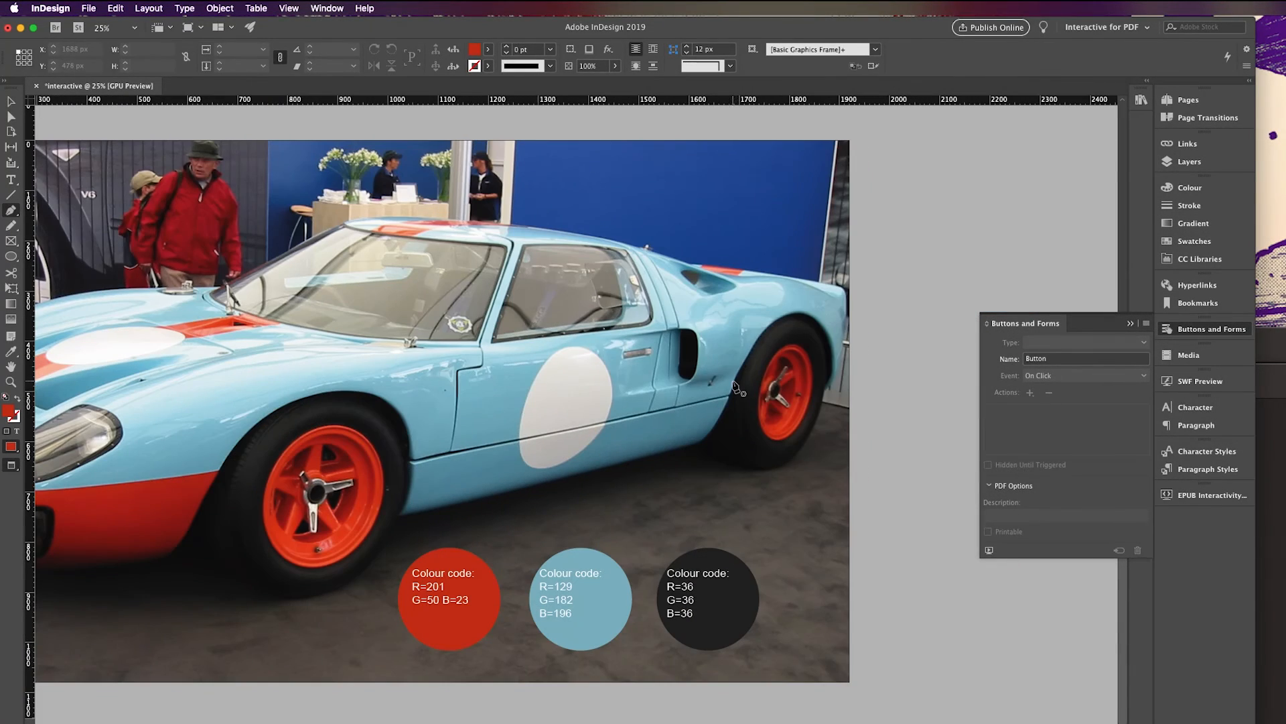
pyautogui.click(734, 382)
pyautogui.click(717, 454)
pyautogui.click(745, 466)
pyautogui.click(792, 464)
pyautogui.click(825, 404)
pyautogui.click(822, 342)
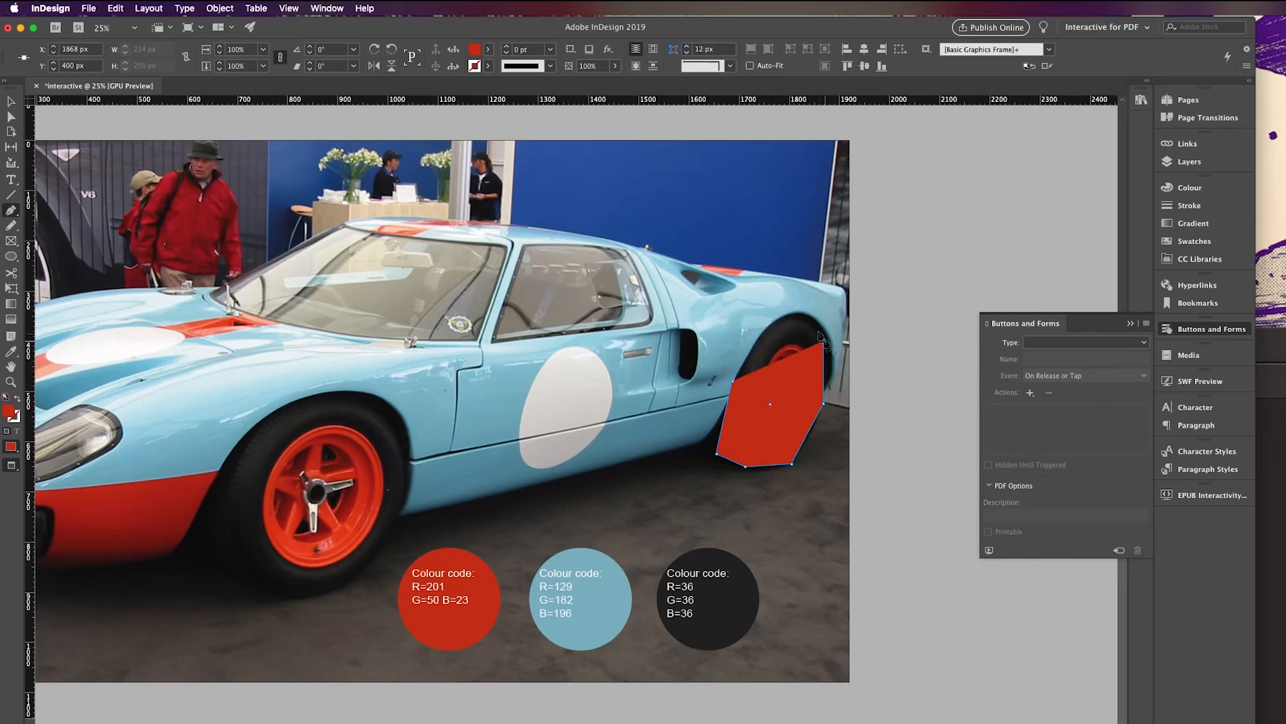
pyautogui.click(802, 315)
pyautogui.moveTo(735, 382); pyautogui.dragTo(737, 402)
# Fill the traced rear wheel shape with the R=36 G=36 B=36 swatch and set its opacity to 1%
pyautogui.press('v')
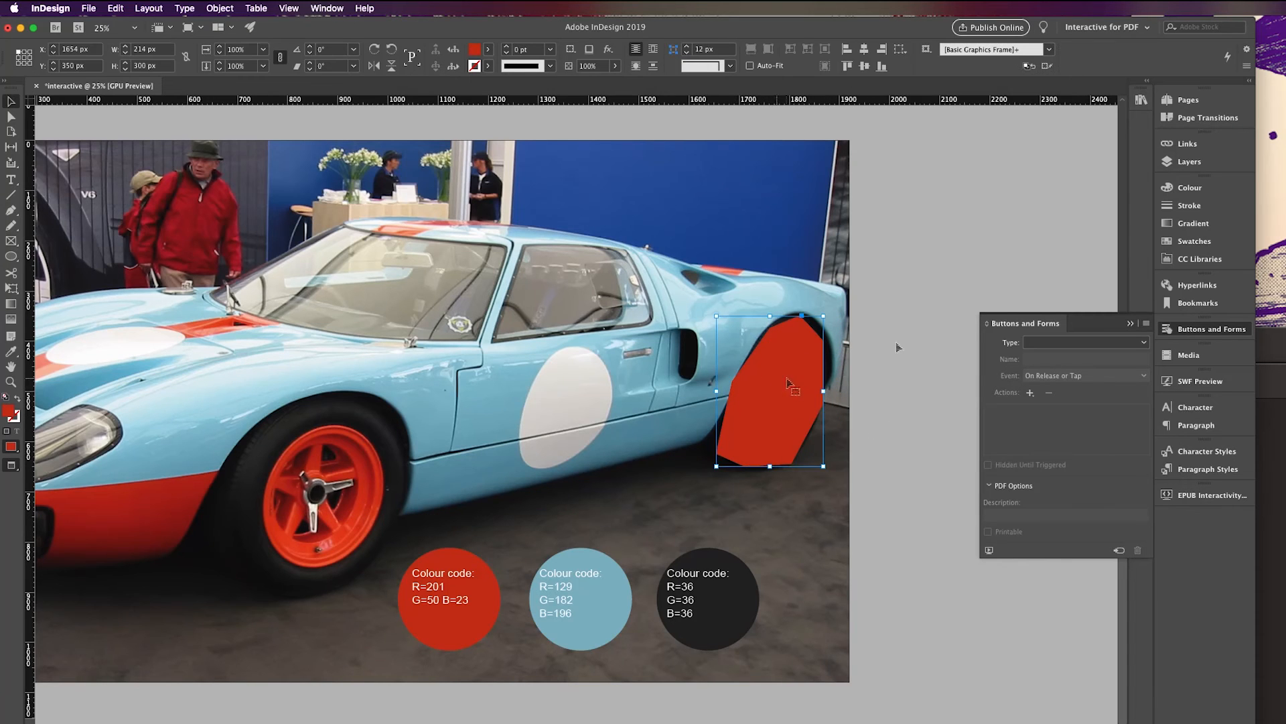
pyautogui.click(1195, 241)
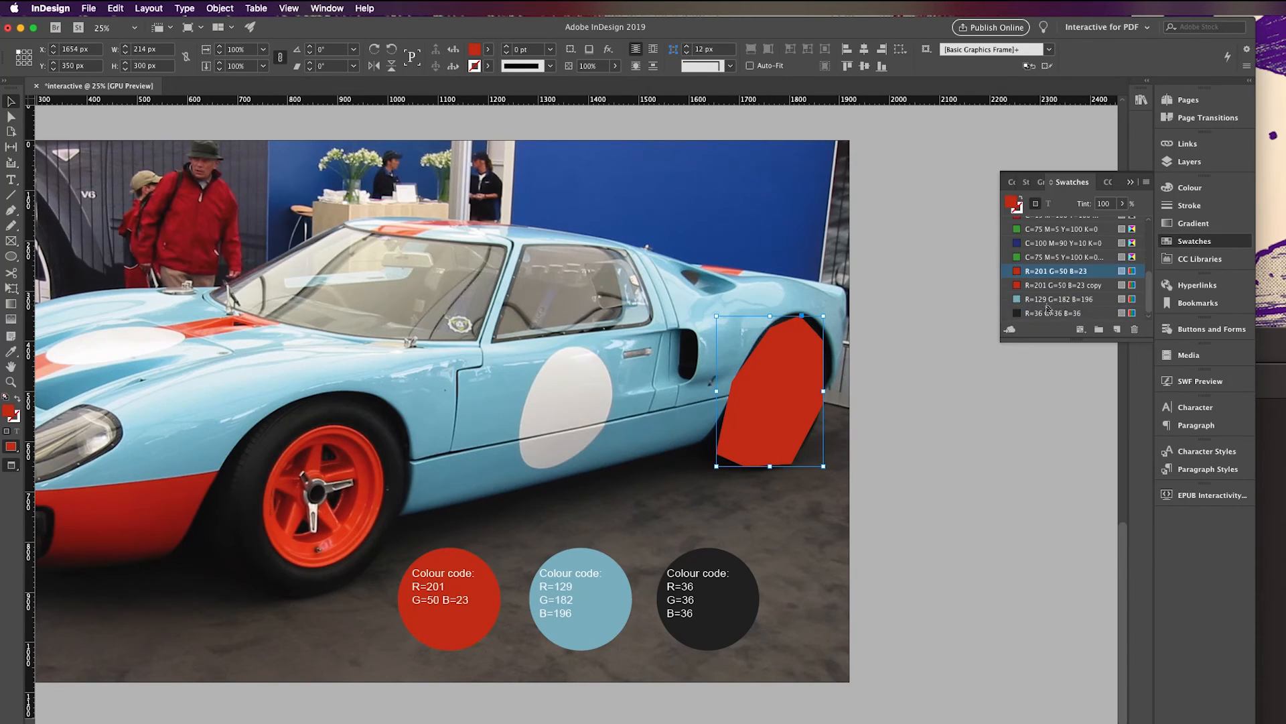
pyautogui.click(1054, 312)
pyautogui.tripleClick(586, 66)
pyautogui.write('1')
pyautogui.press('Return')
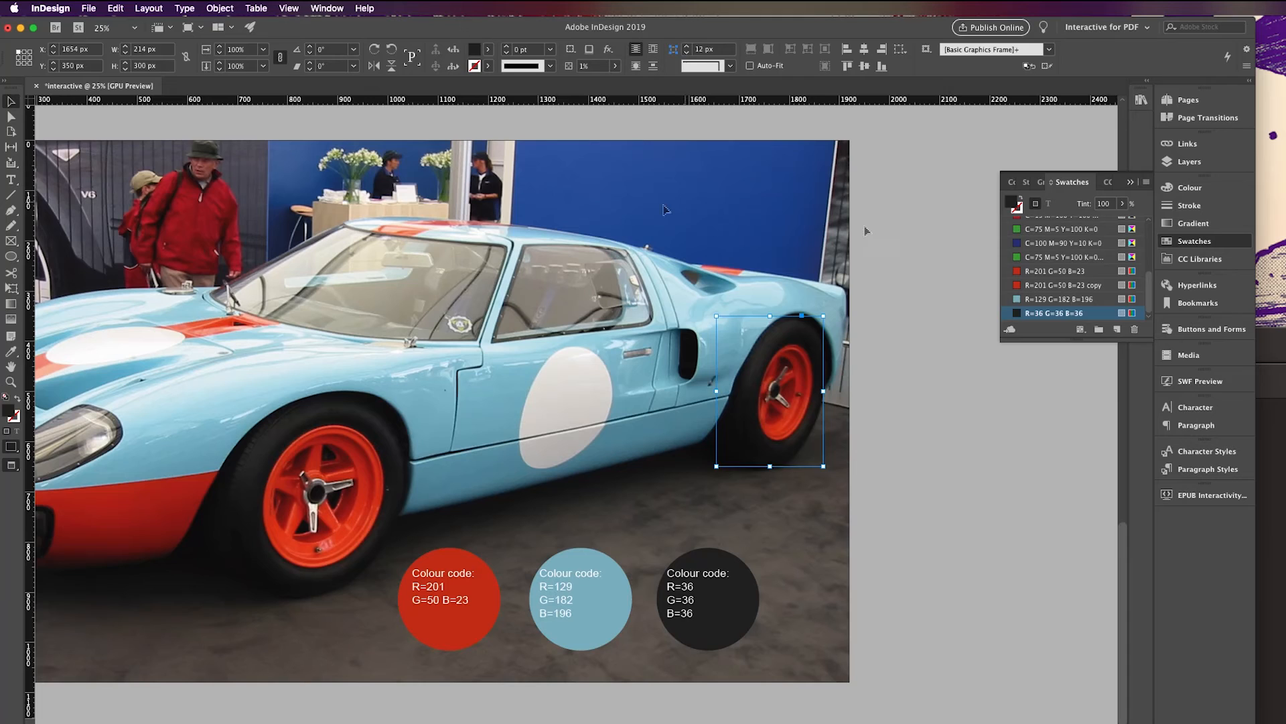
# Convert the traced rear wheel shape to a button named "tyre trigger"
pyautogui.click(1199, 328)
pyautogui.click(1058, 343)
pyautogui.click(1049, 356)
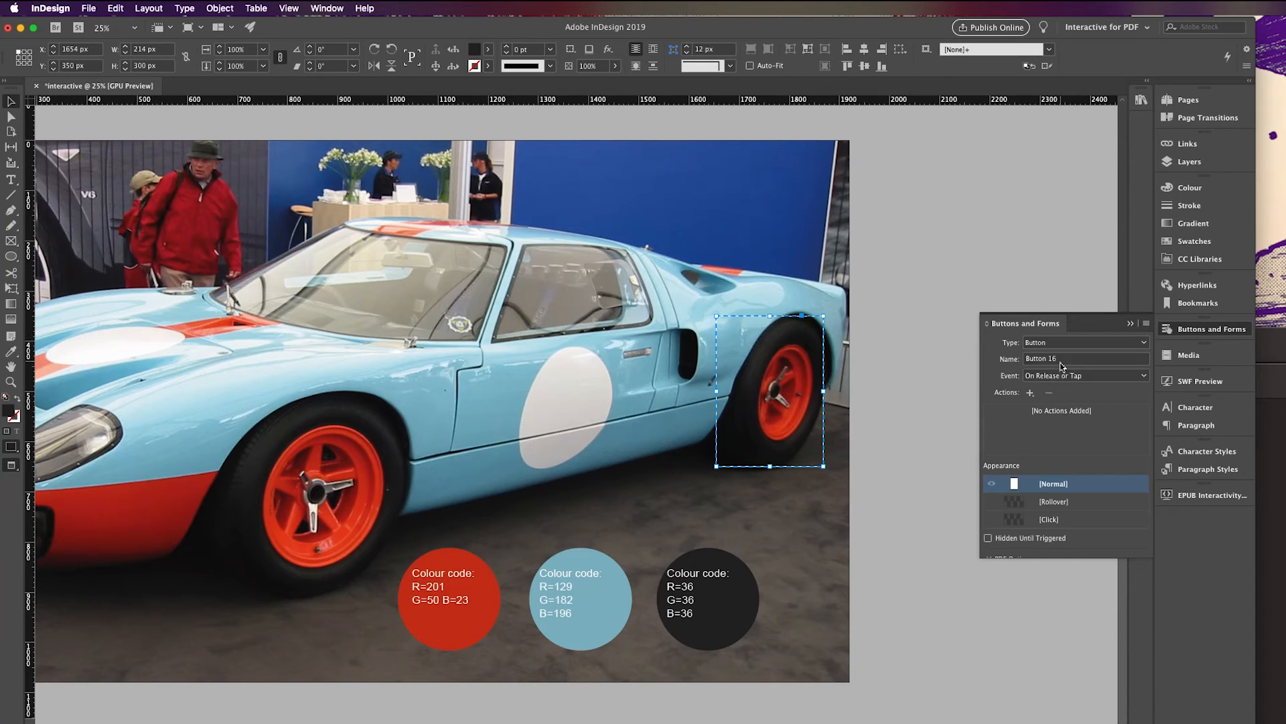
pyautogui.click(1074, 363)
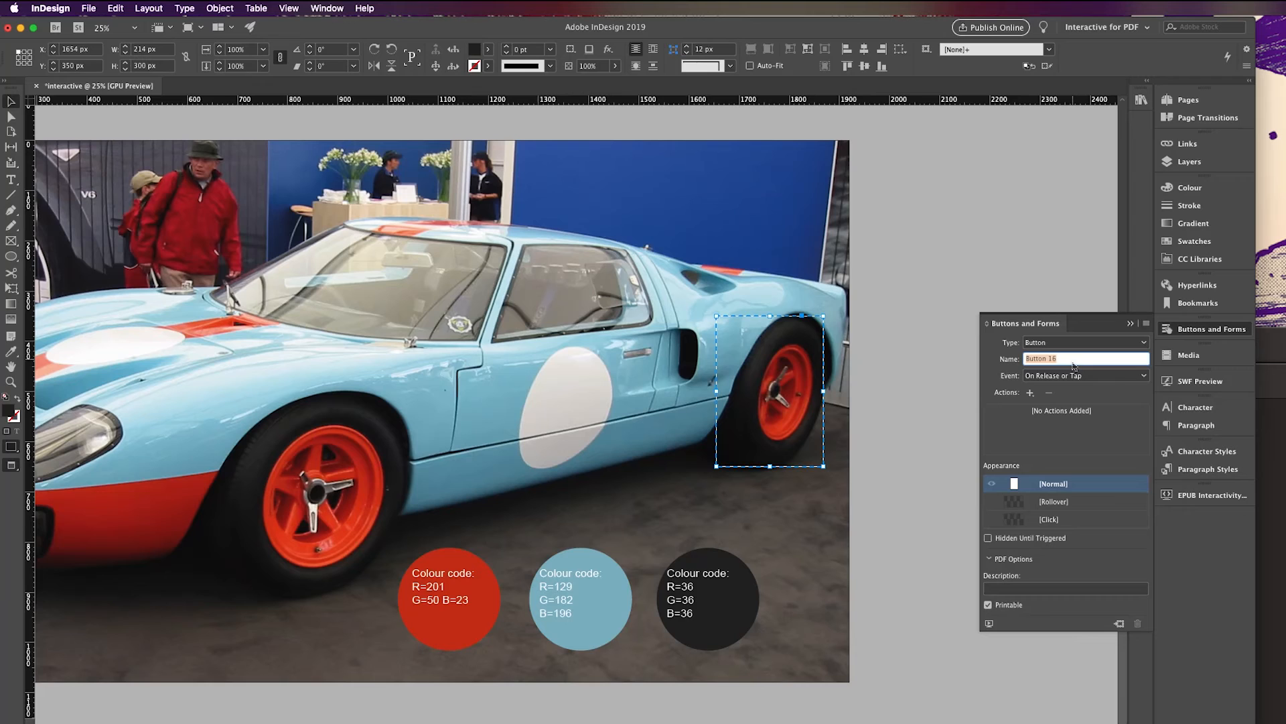
pyautogui.write('tyre trigger')
pyautogui.press('Return')
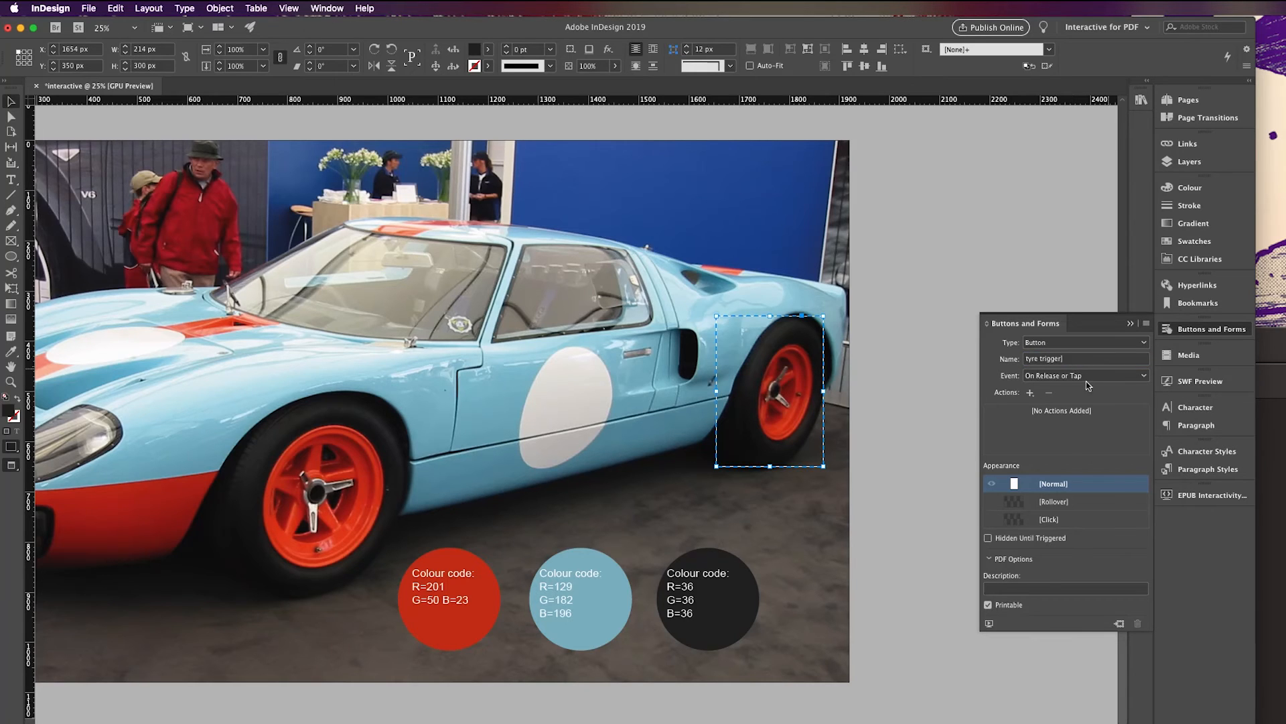
pyautogui.click(1076, 357)
pyautogui.press('Return')
# Give the tyre trigger an On Click event with a Show/Hide Buttons and Forms action that shows Tyre swatch
pyautogui.click(1045, 379)
pyautogui.click(1060, 402)
pyautogui.click(1030, 392)
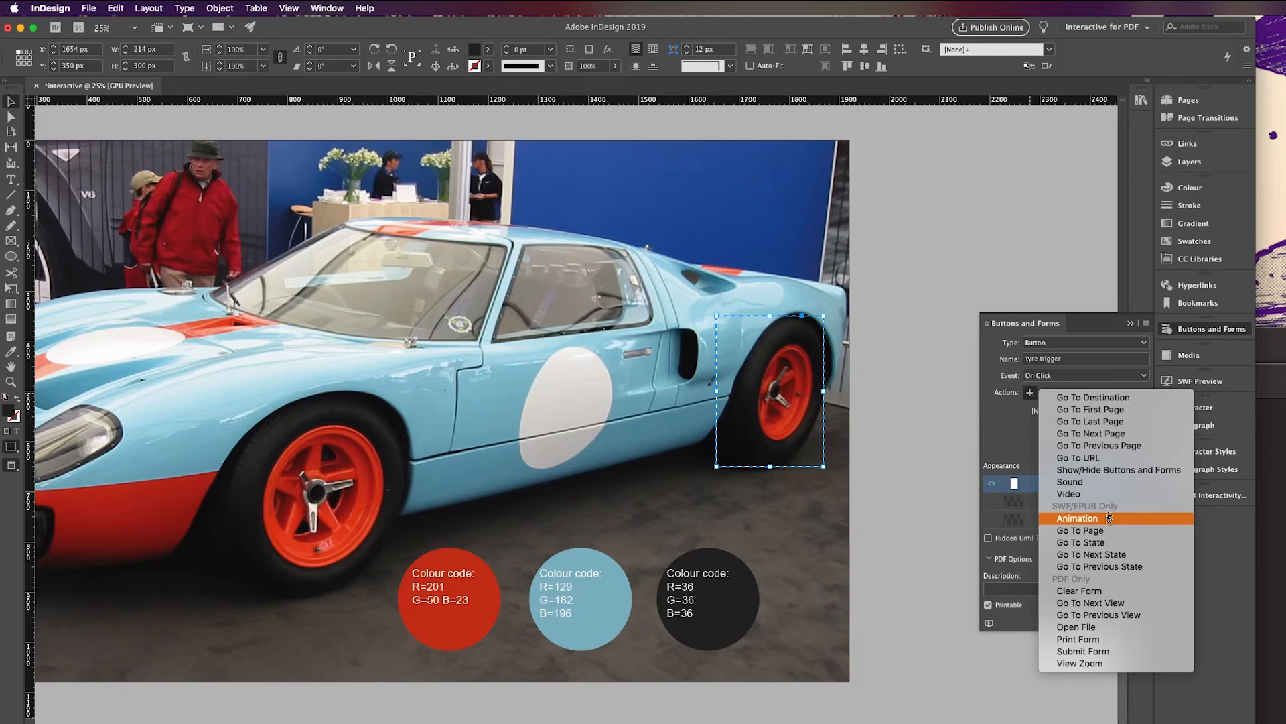
pyautogui.press('Escape')
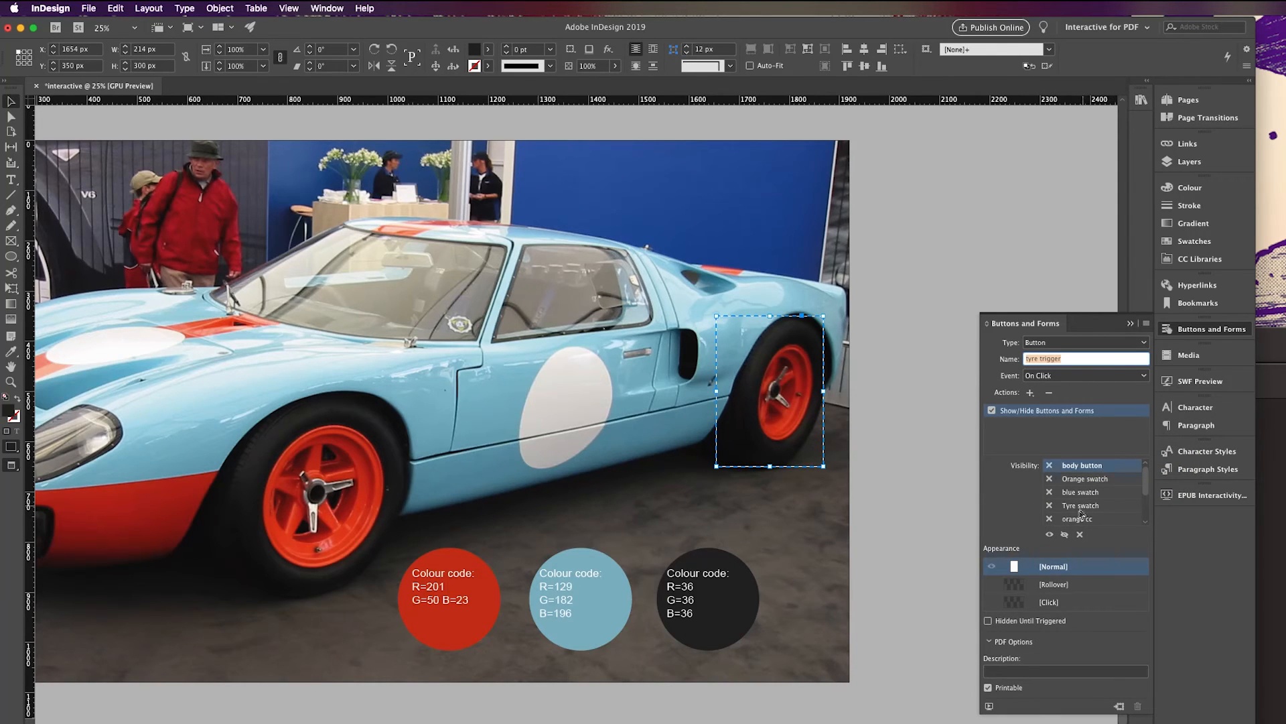
pyautogui.click(1050, 506)
pyautogui.scroll(-2, 1072, 495)
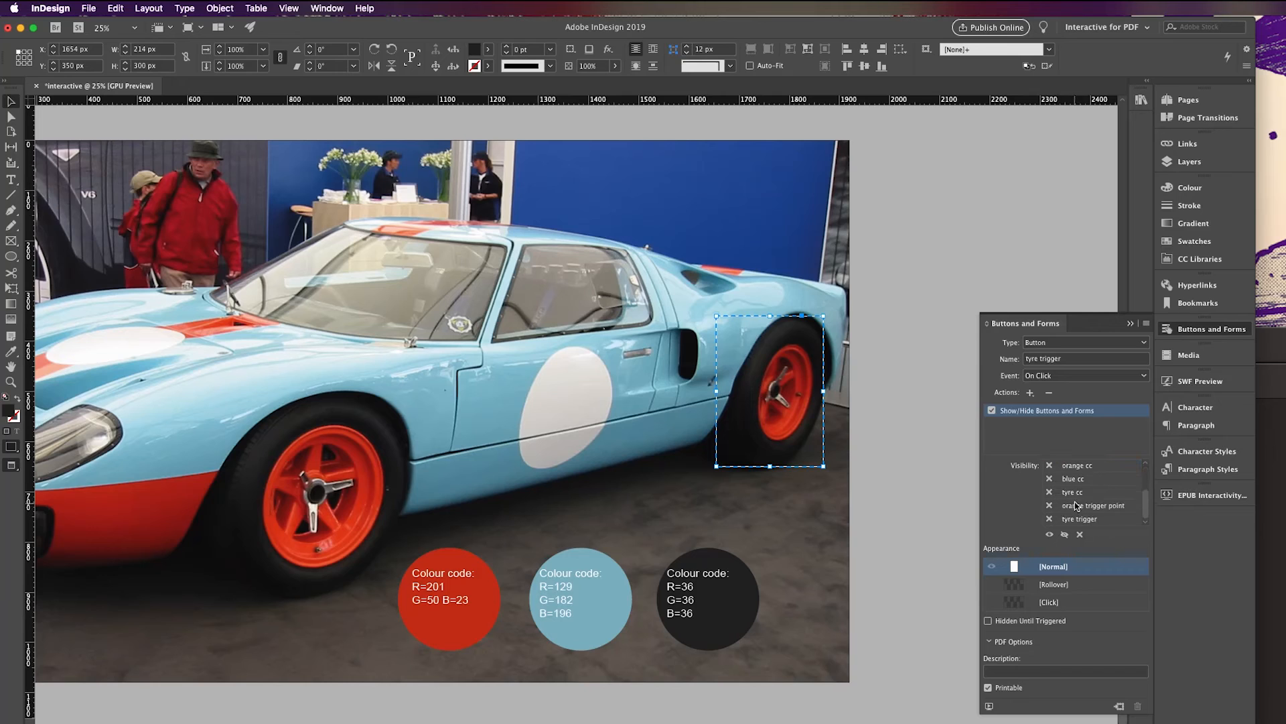
pyautogui.scroll(2, 1094, 491)
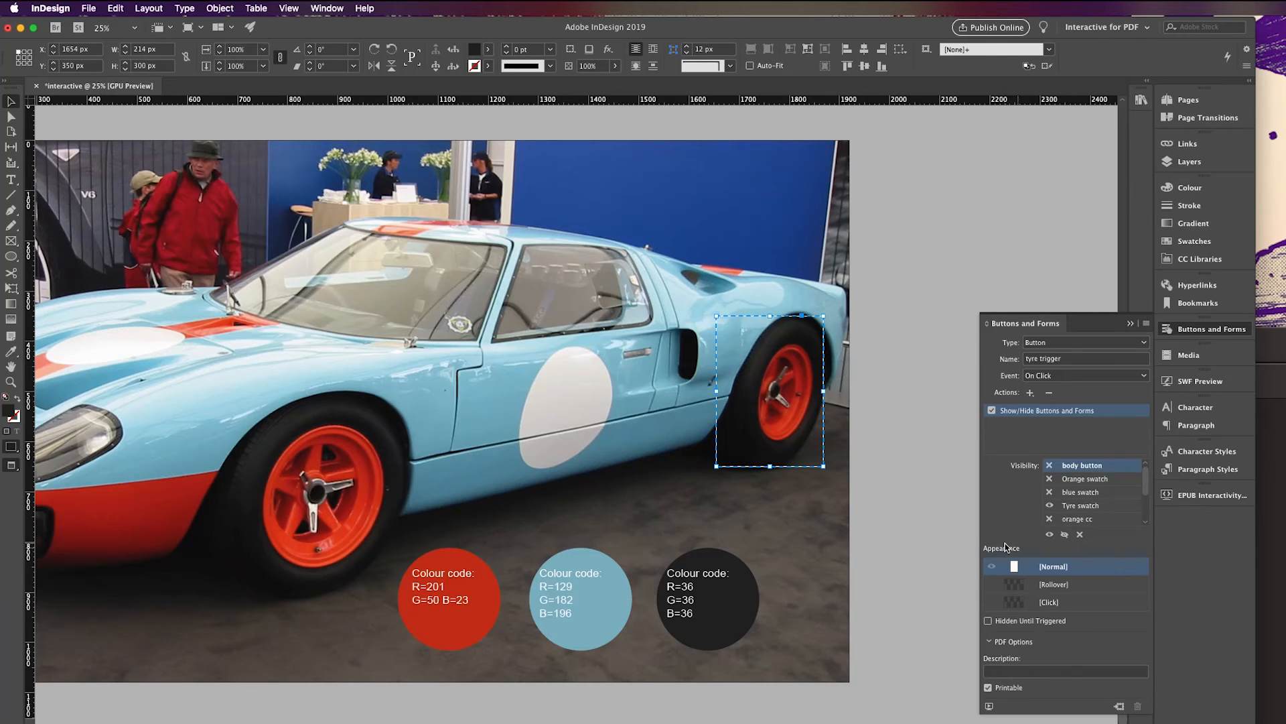
pyautogui.click(925, 355)
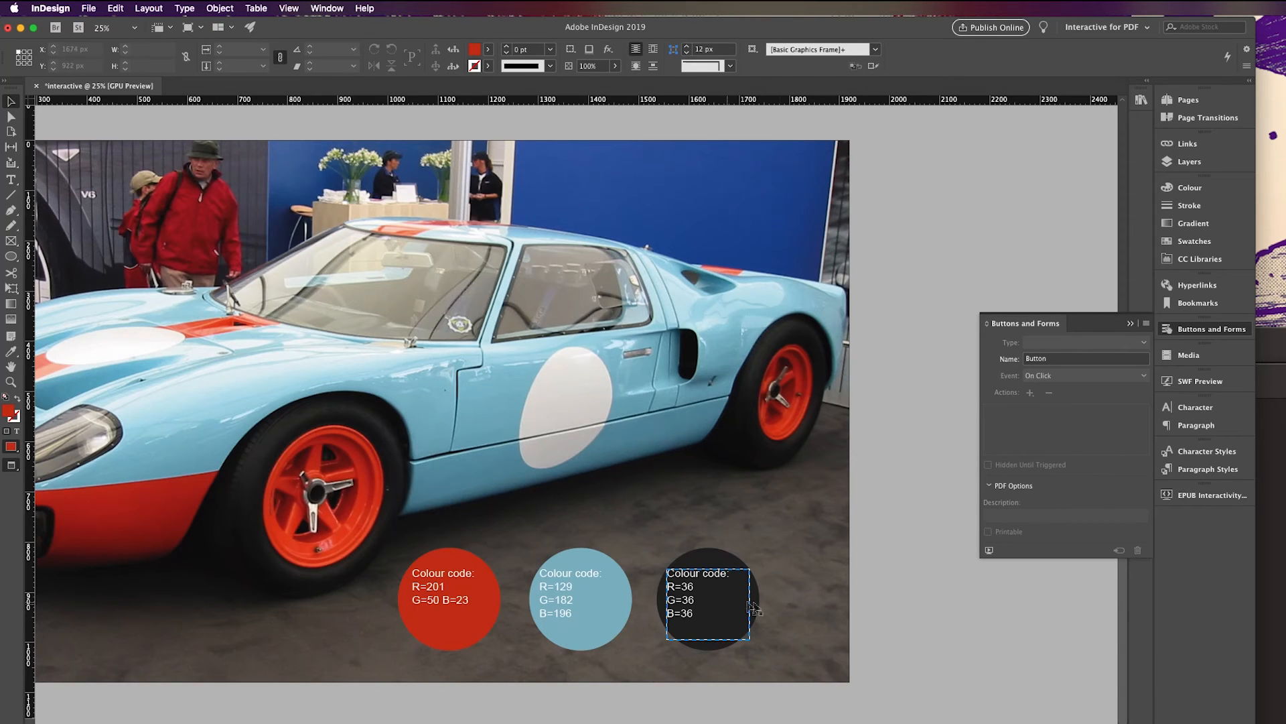
# Play the page in the SWF Preview to check its interactivity, and stop the playback
pyautogui.click(1199, 380)
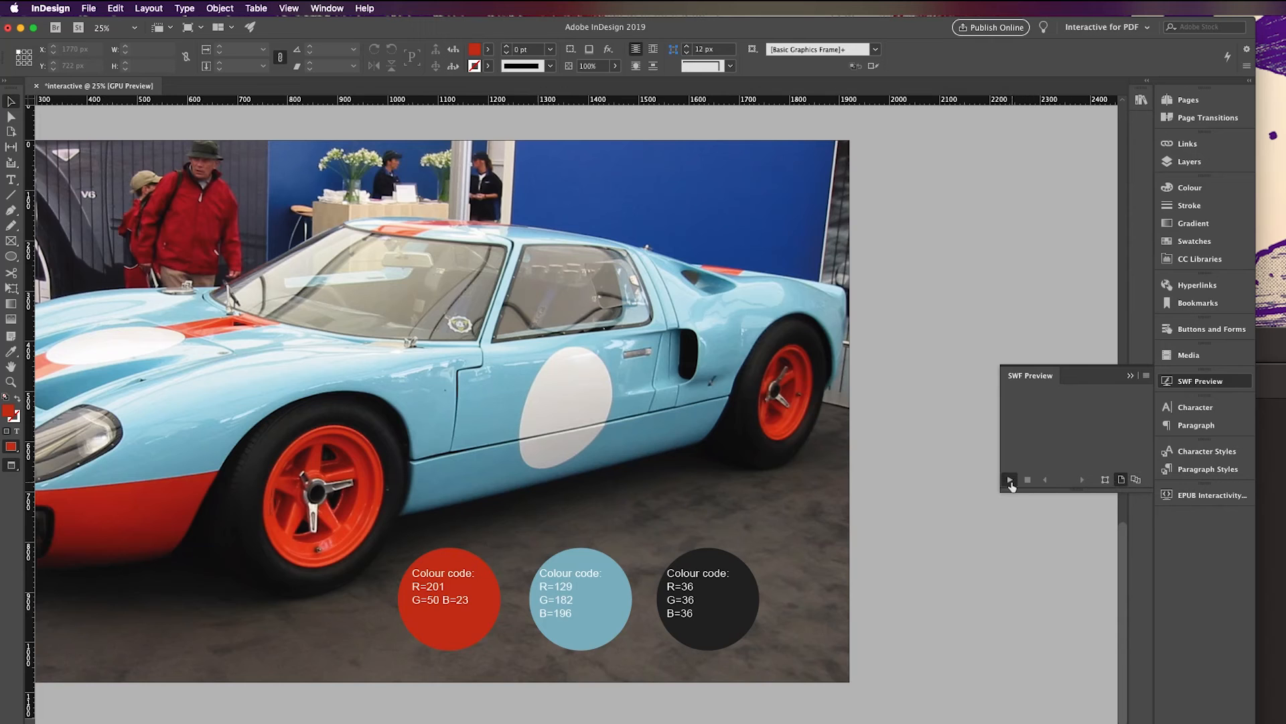
pyautogui.click(1010, 480)
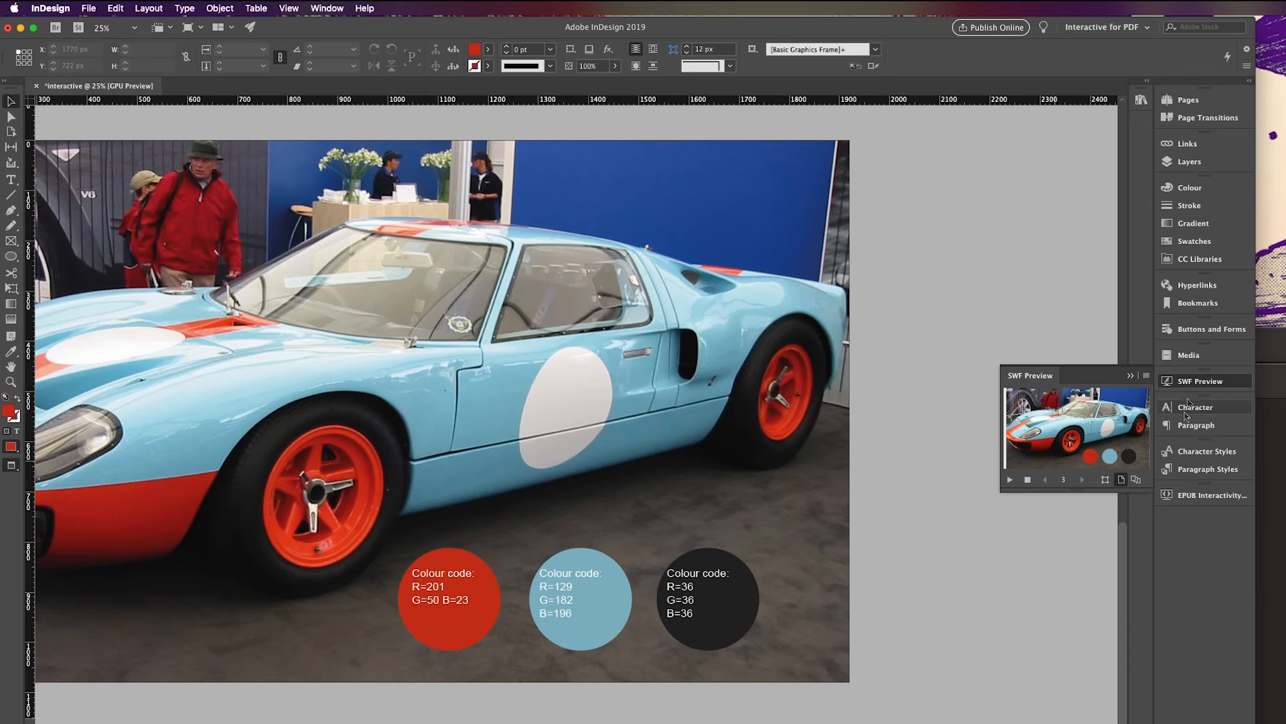
pyautogui.click(1028, 480)
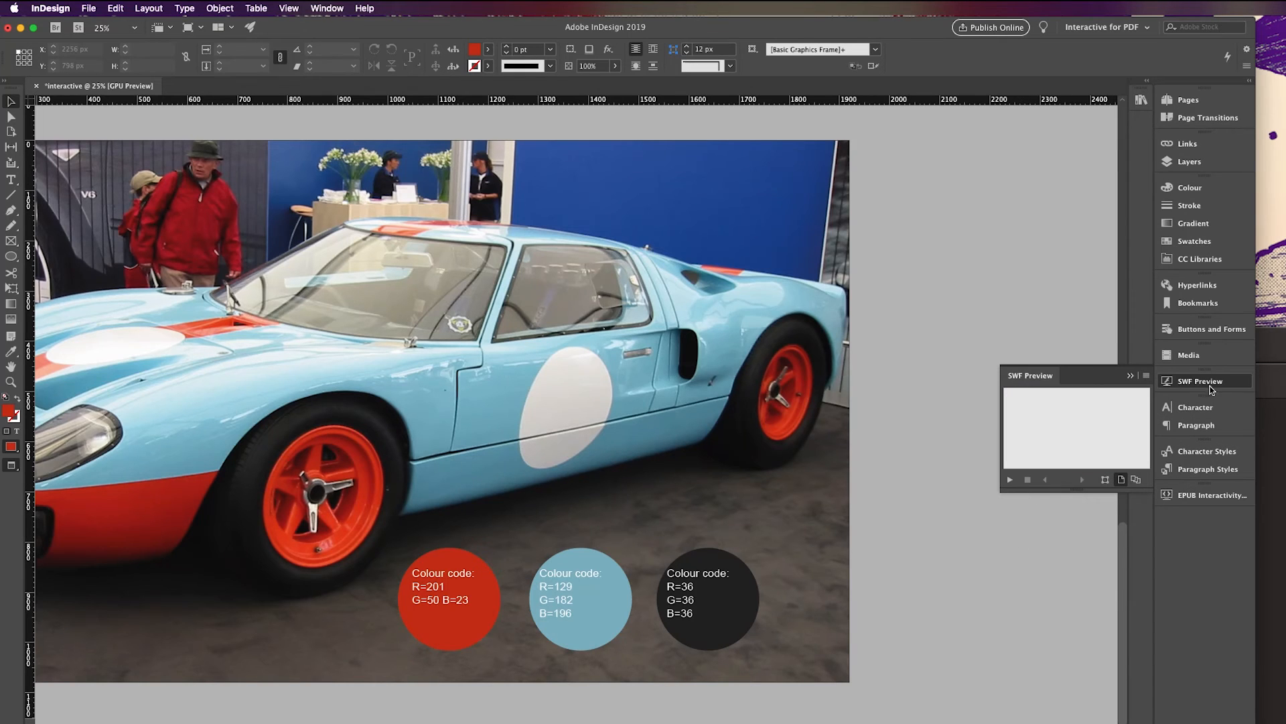
pyautogui.click(943, 477)
# Save the document as gt40_int in the Documents folder
pyautogui.press('super+s')
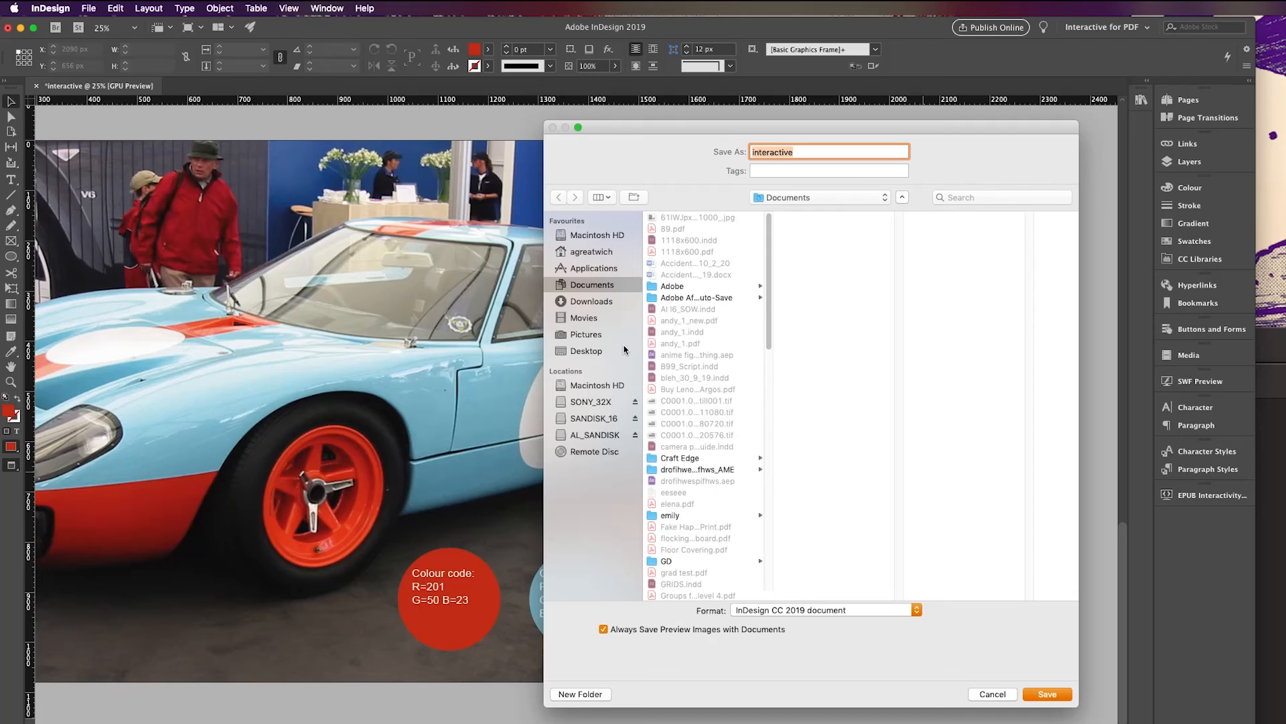
pyautogui.write('gt40_int')
pyautogui.press('Return')
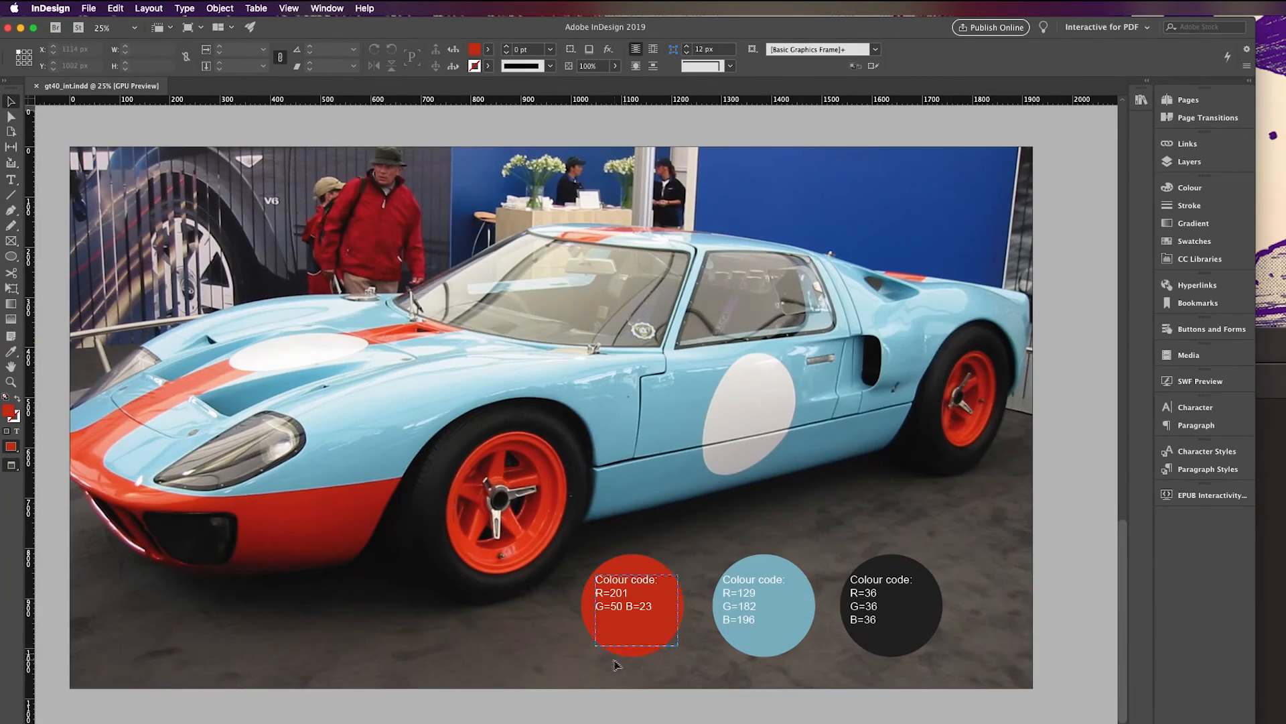
# Give the Orange swatch button an On Roll Over event with a Show/Hide Buttons and Forms action that shows Orange swatch
pyautogui.click(635, 655)
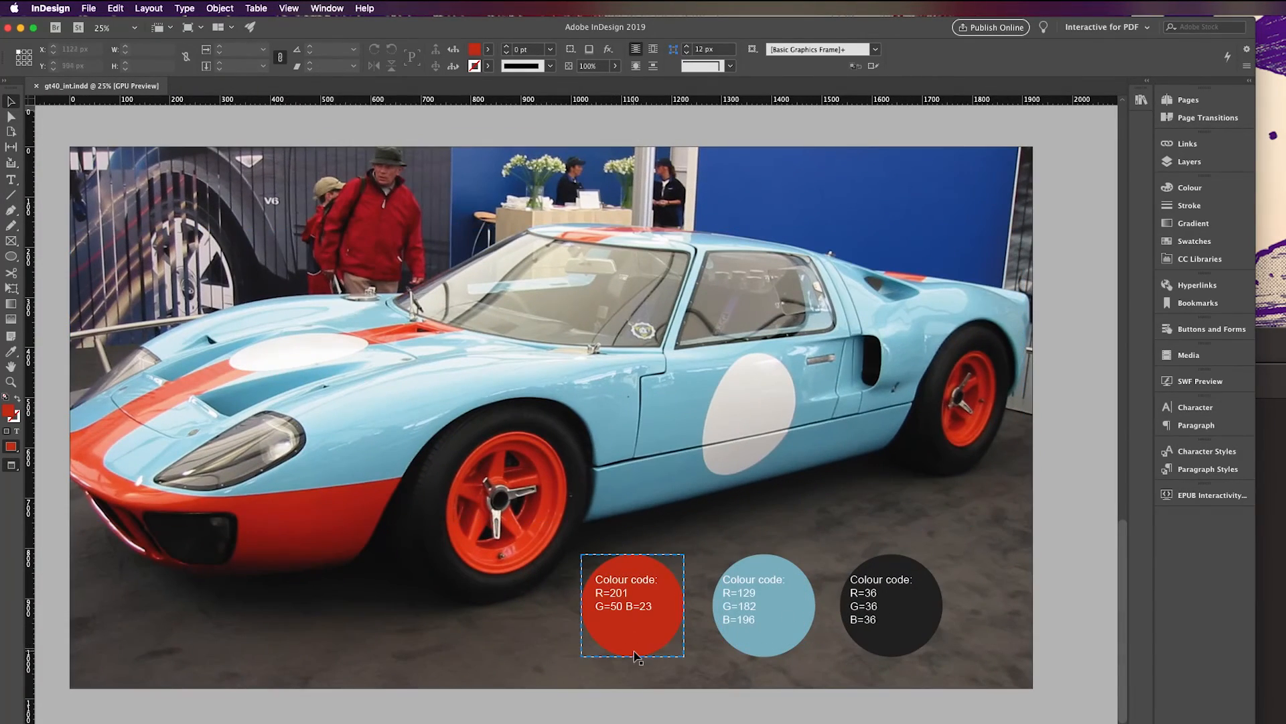
pyautogui.click(636, 655)
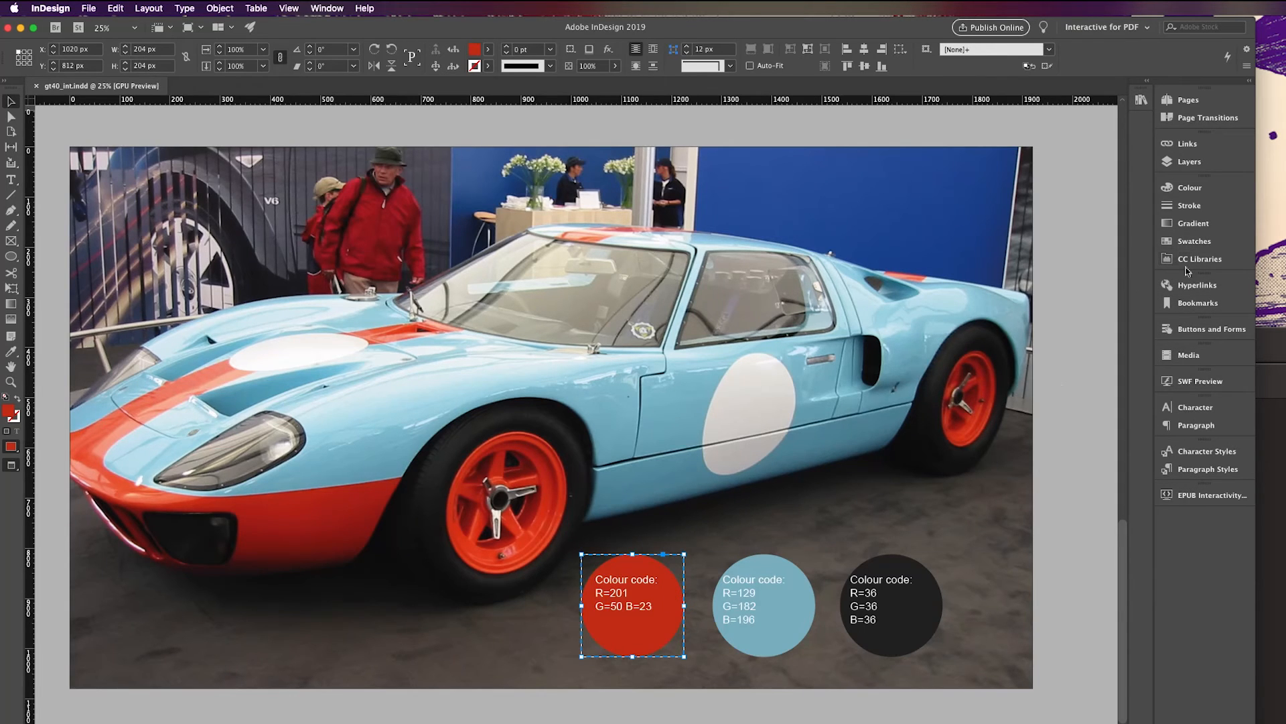
pyautogui.click(1219, 331)
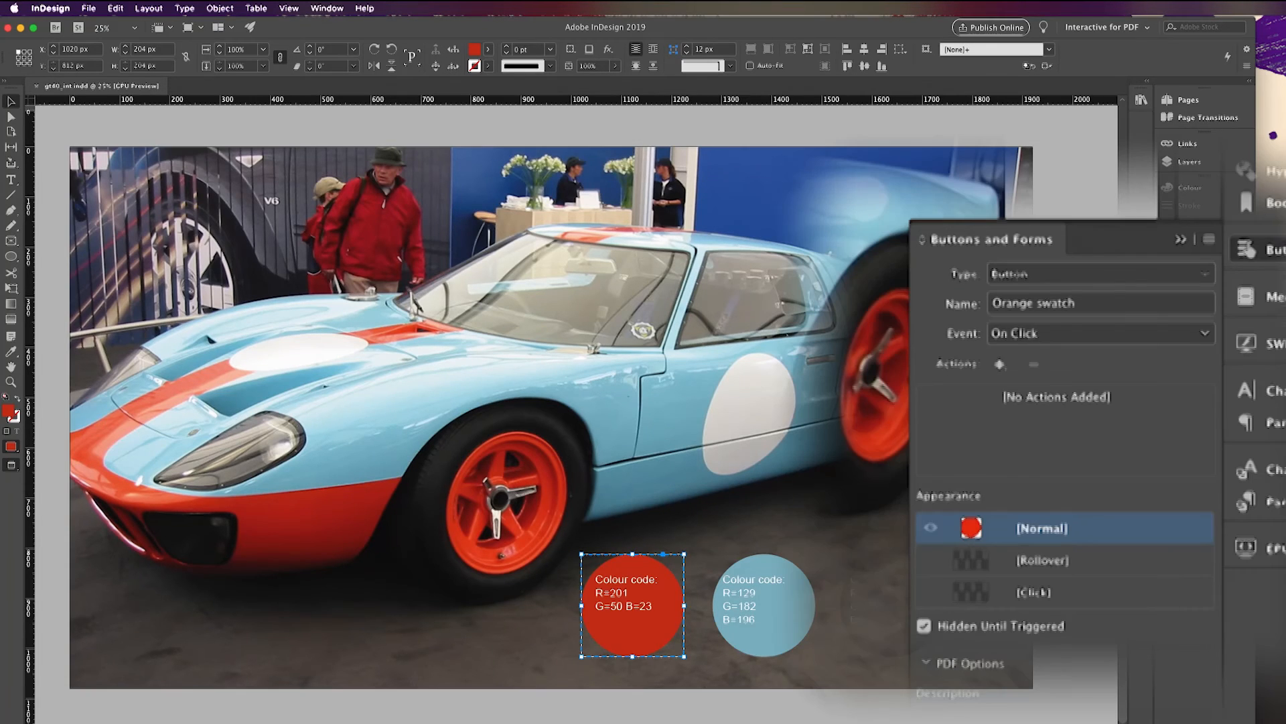
pyautogui.click(1200, 333)
pyautogui.click(1052, 407)
pyautogui.click(999, 364)
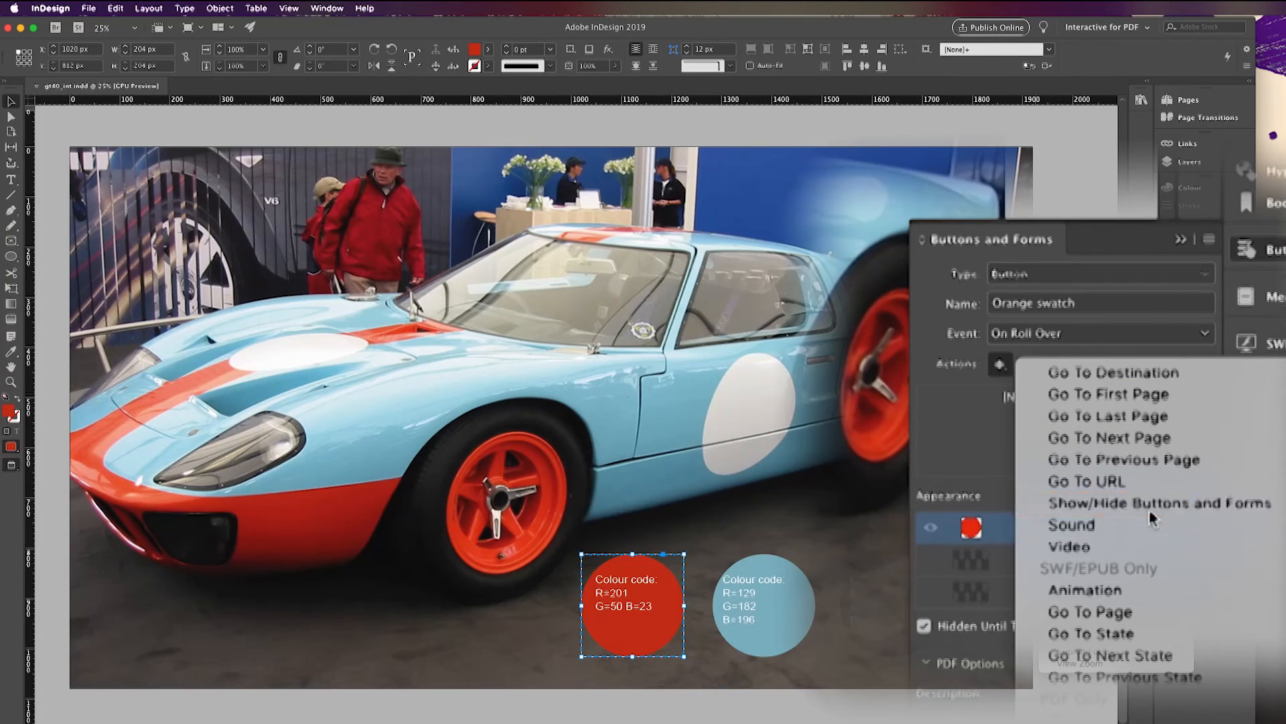
pyautogui.click(1211, 499)
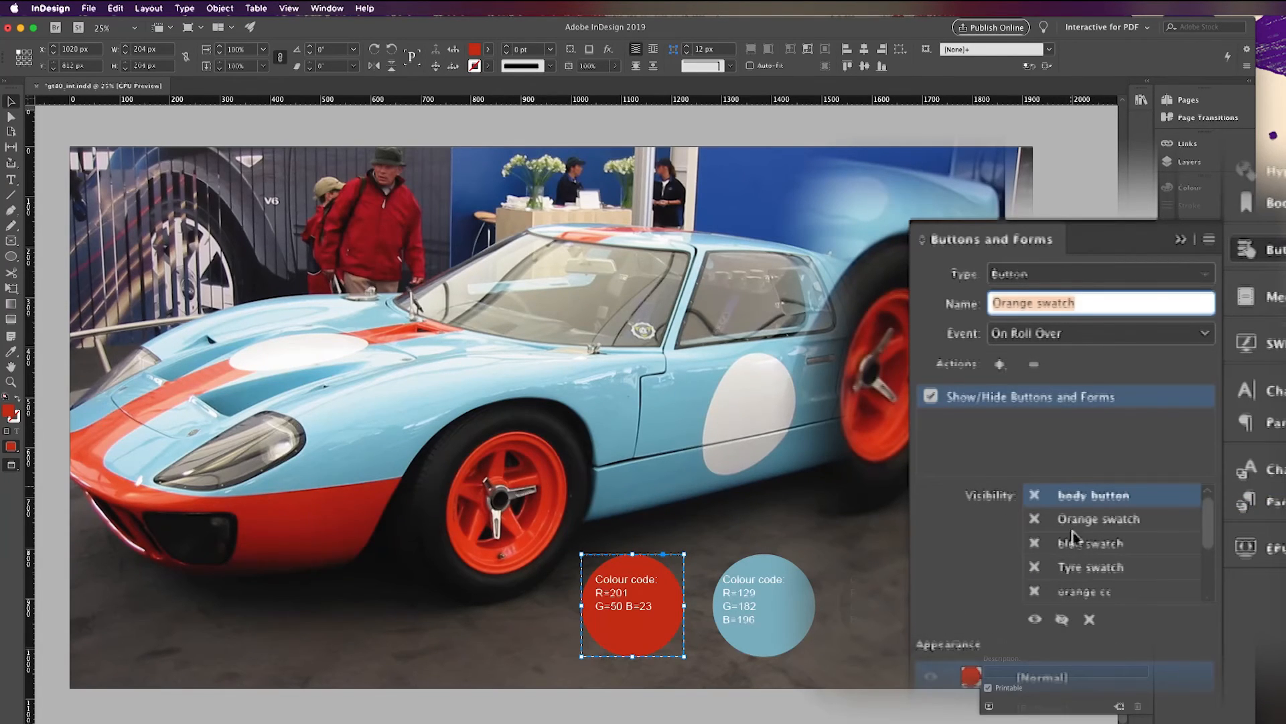
pyautogui.click(1036, 521)
pyautogui.click(1035, 521)
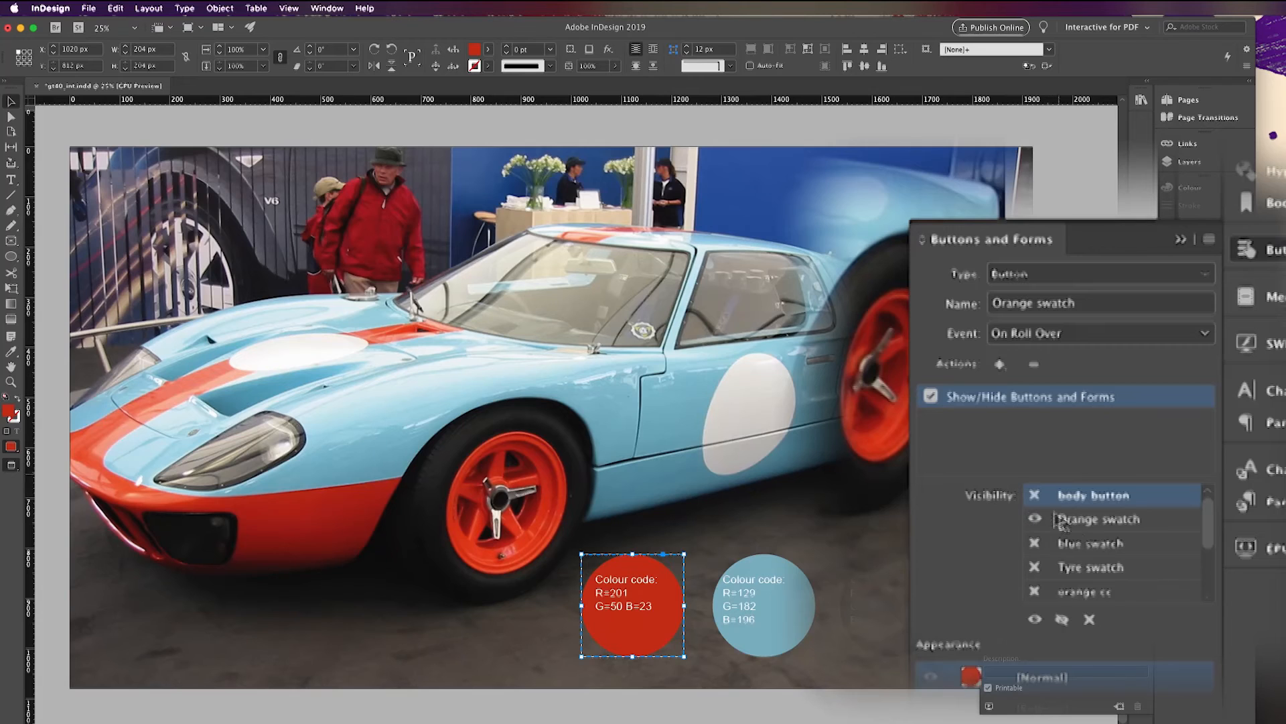
# Give the Orange swatch button an On Roll Off event with a Show/Hide Buttons and Forms action that hides Orange swatch
pyautogui.click(1090, 340)
pyautogui.click(1090, 431)
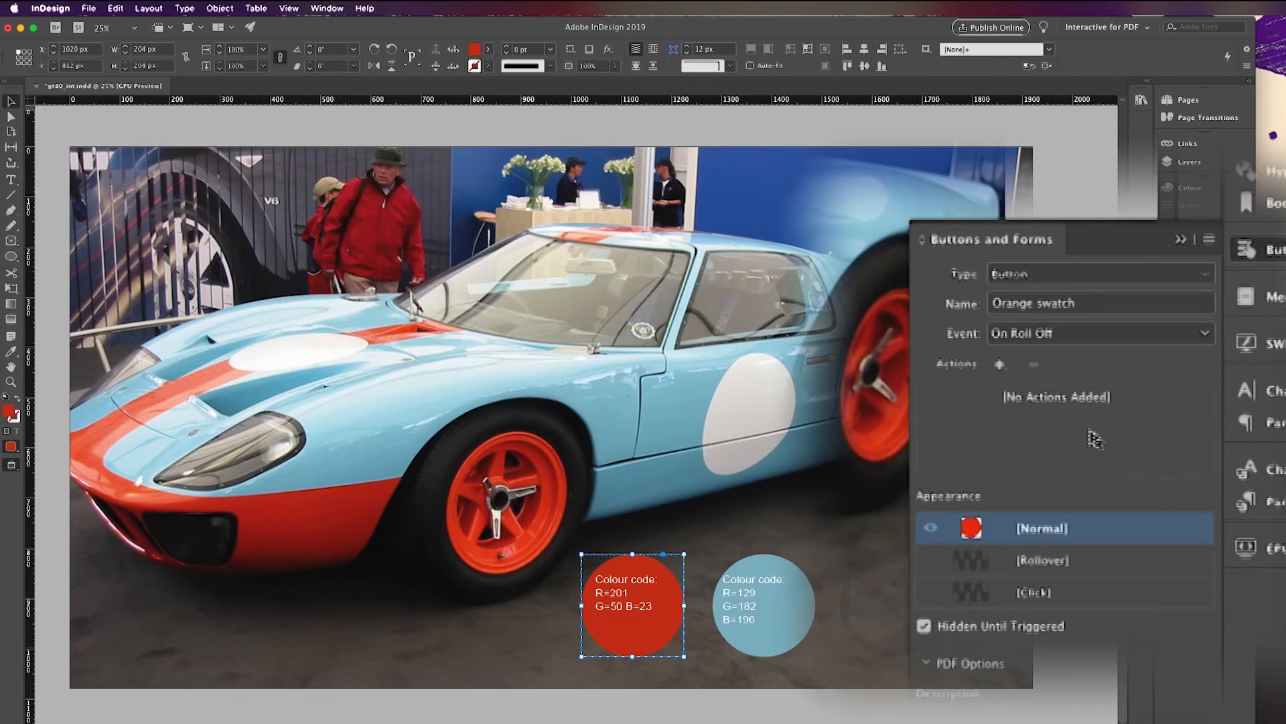
pyautogui.click(1000, 363)
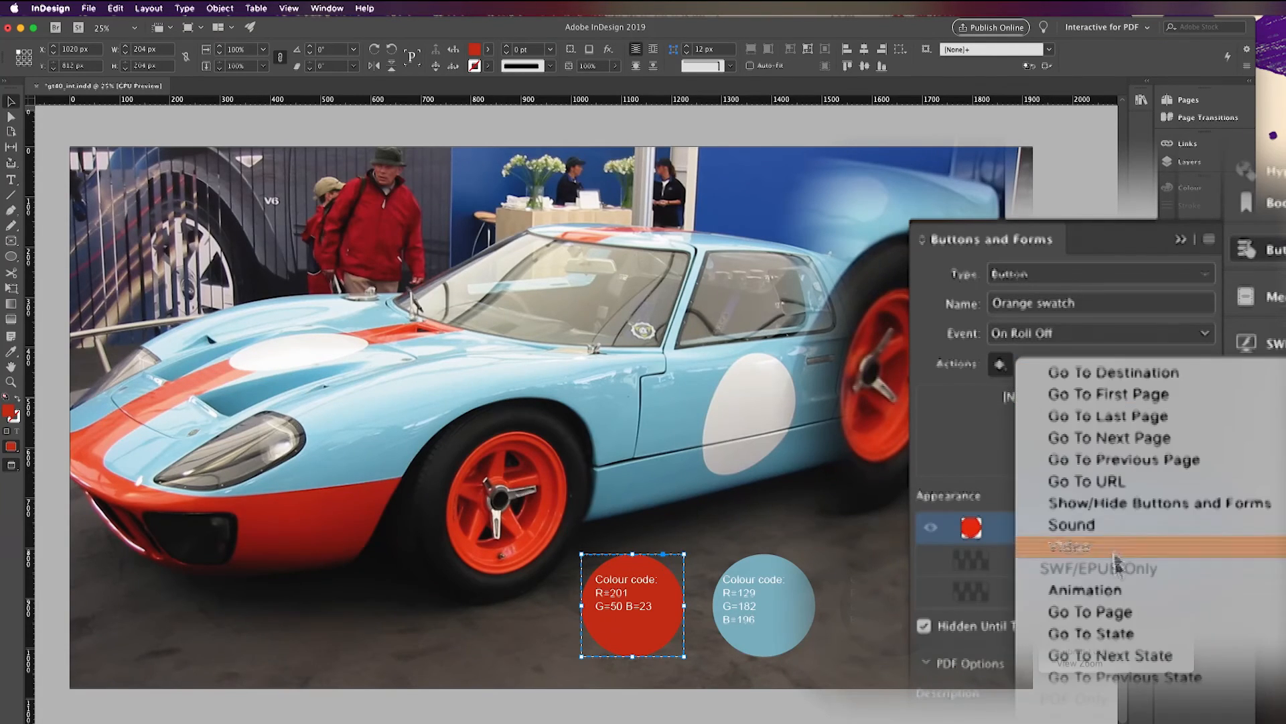
pyautogui.click(1132, 503)
pyautogui.click(1034, 518)
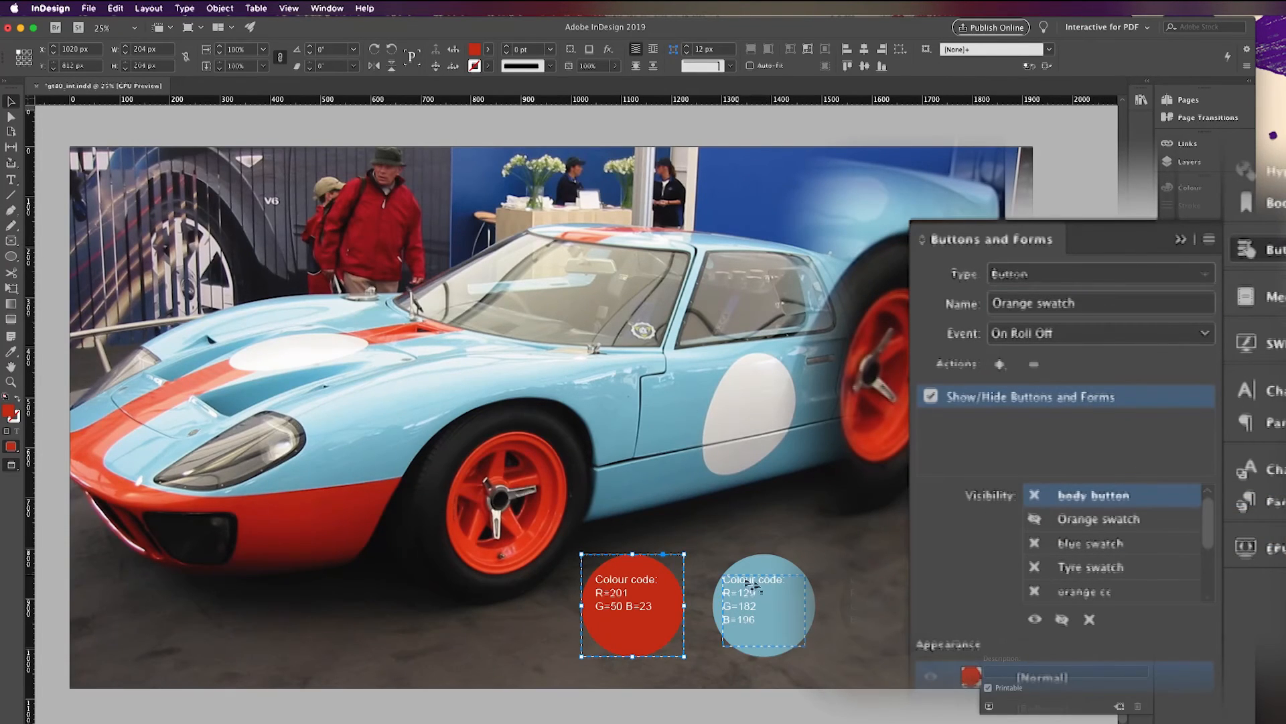
# Give the blue swatch button an On Roll Over event with a Show/Hide Buttons and Forms action that shows only blue cc
pyautogui.click(771, 591)
pyautogui.click(1065, 333)
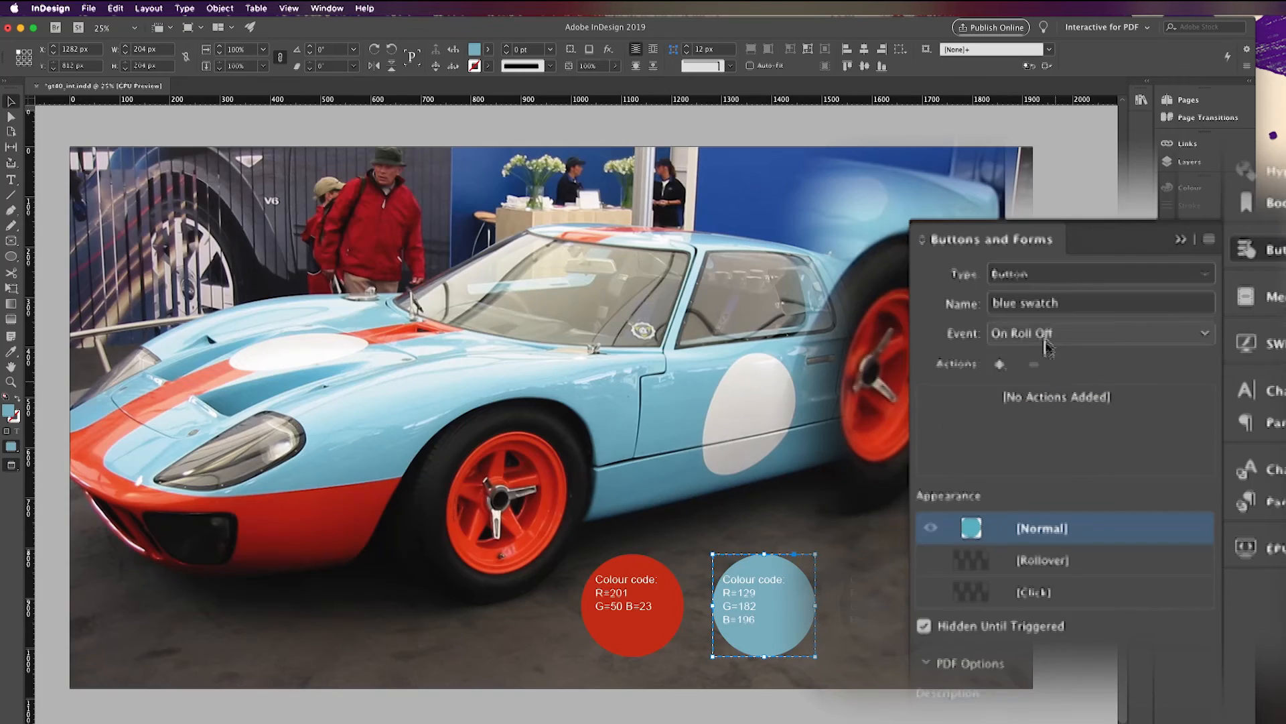
pyautogui.click(953, 396)
pyautogui.click(998, 366)
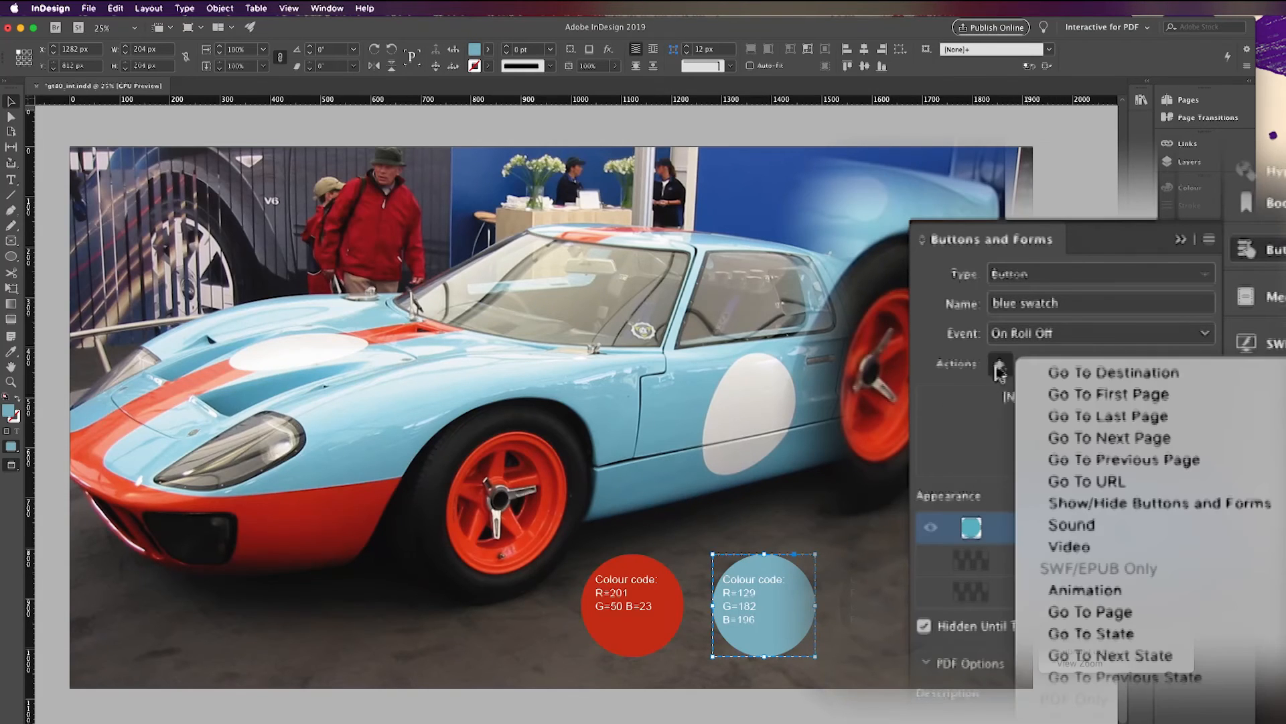
pyautogui.click(1032, 333)
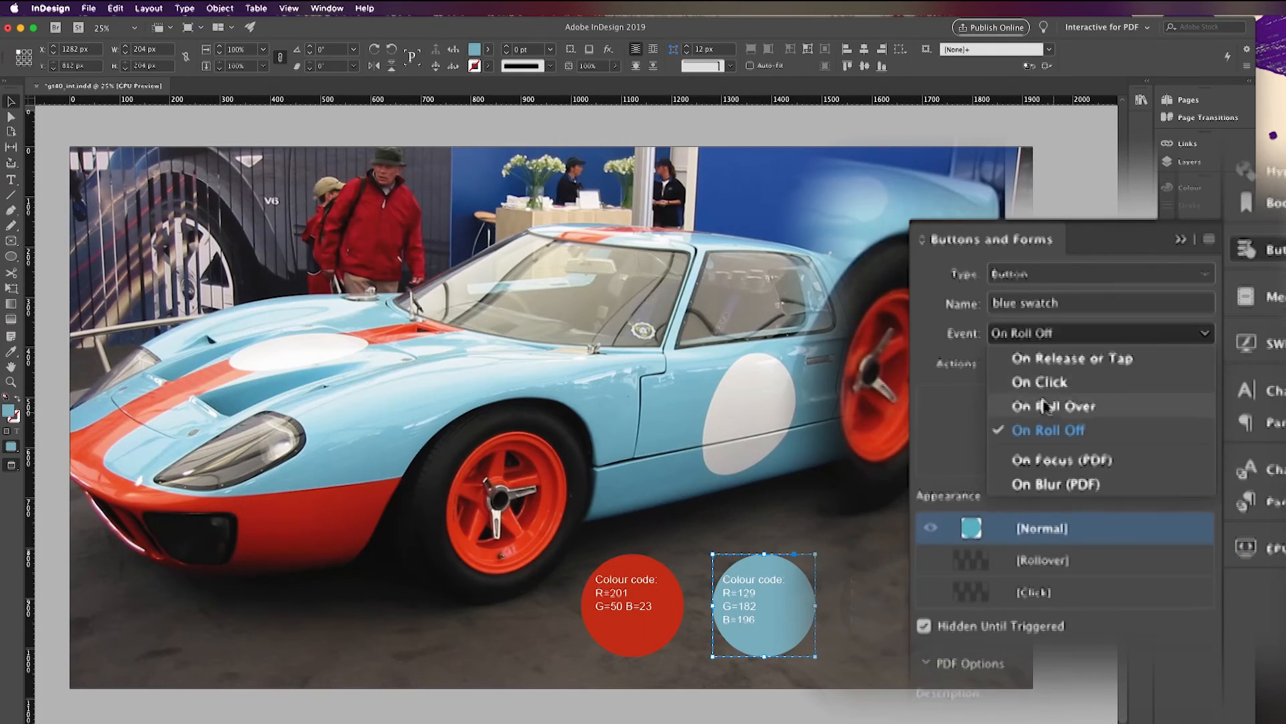
pyautogui.click(1008, 373)
pyautogui.click(999, 364)
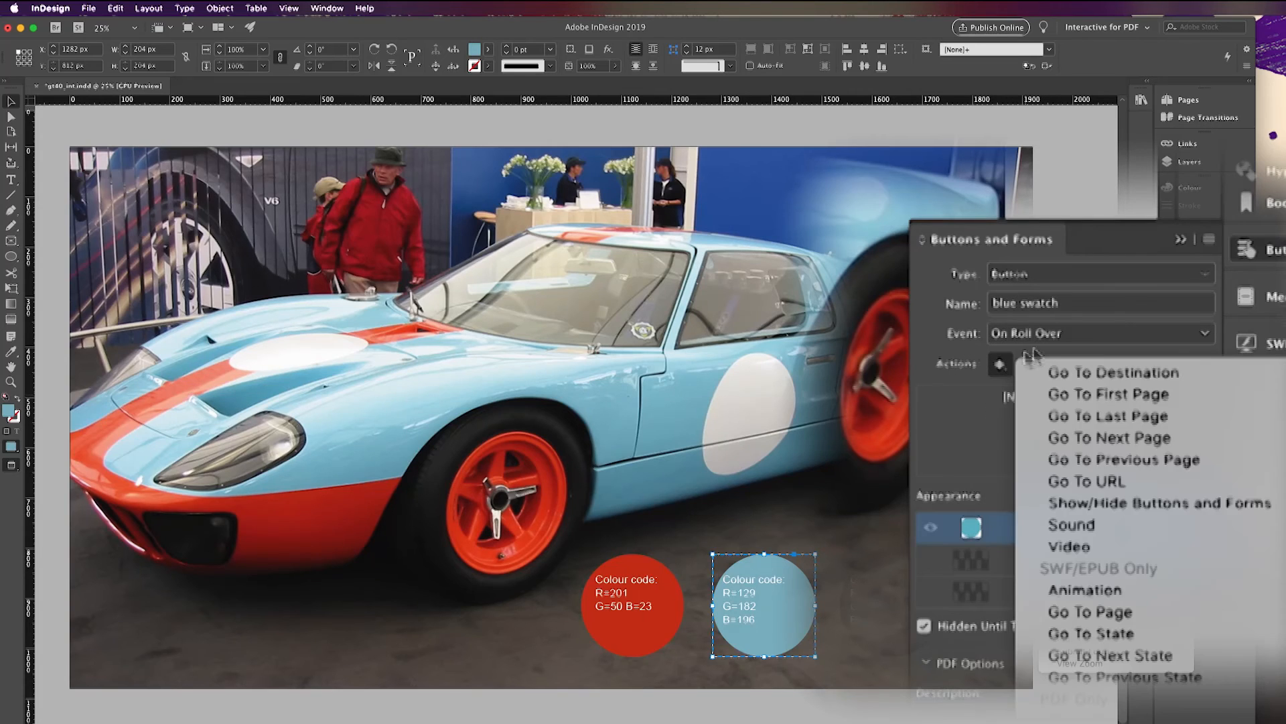
pyautogui.click(1128, 504)
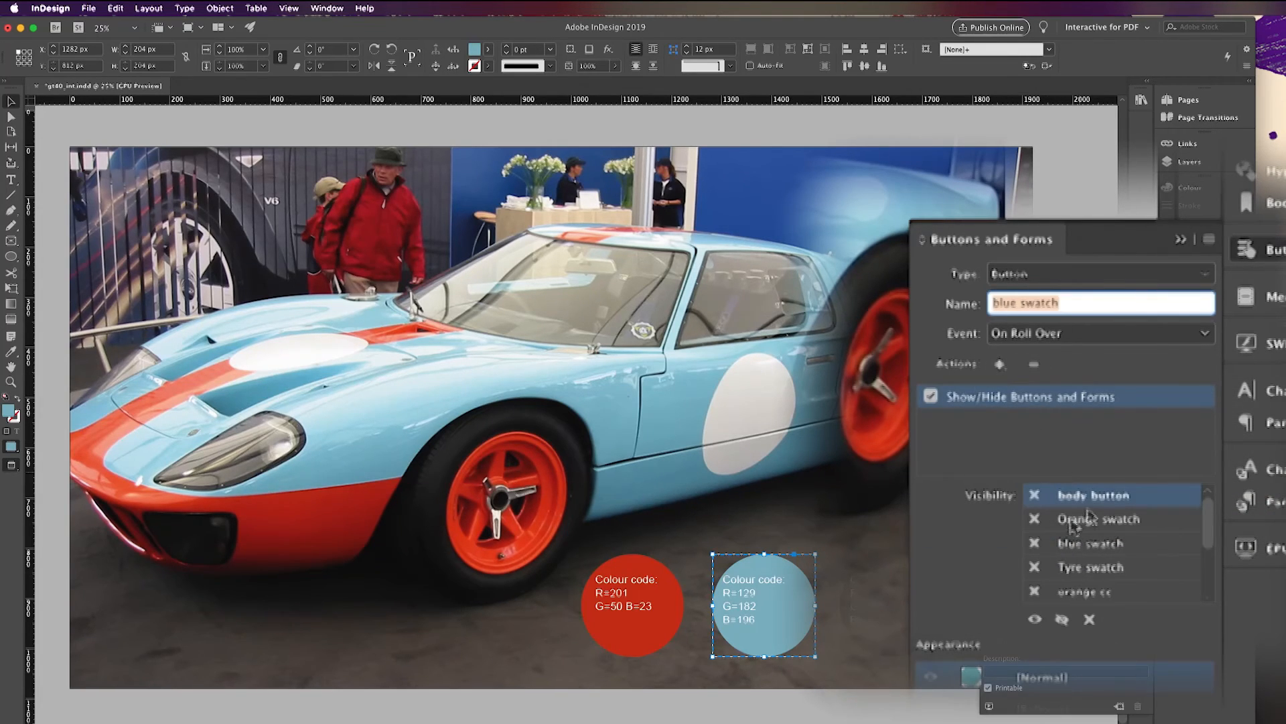
pyautogui.click(1034, 544)
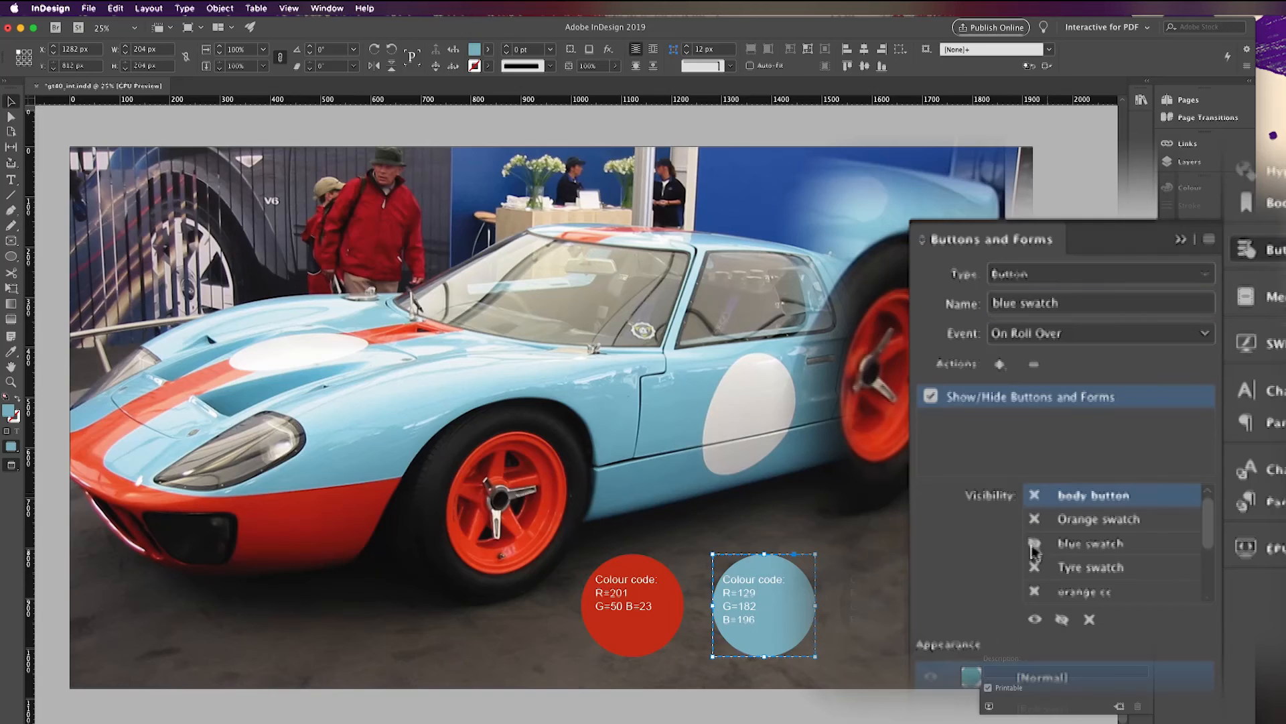
pyautogui.scroll(-2, 1075, 573)
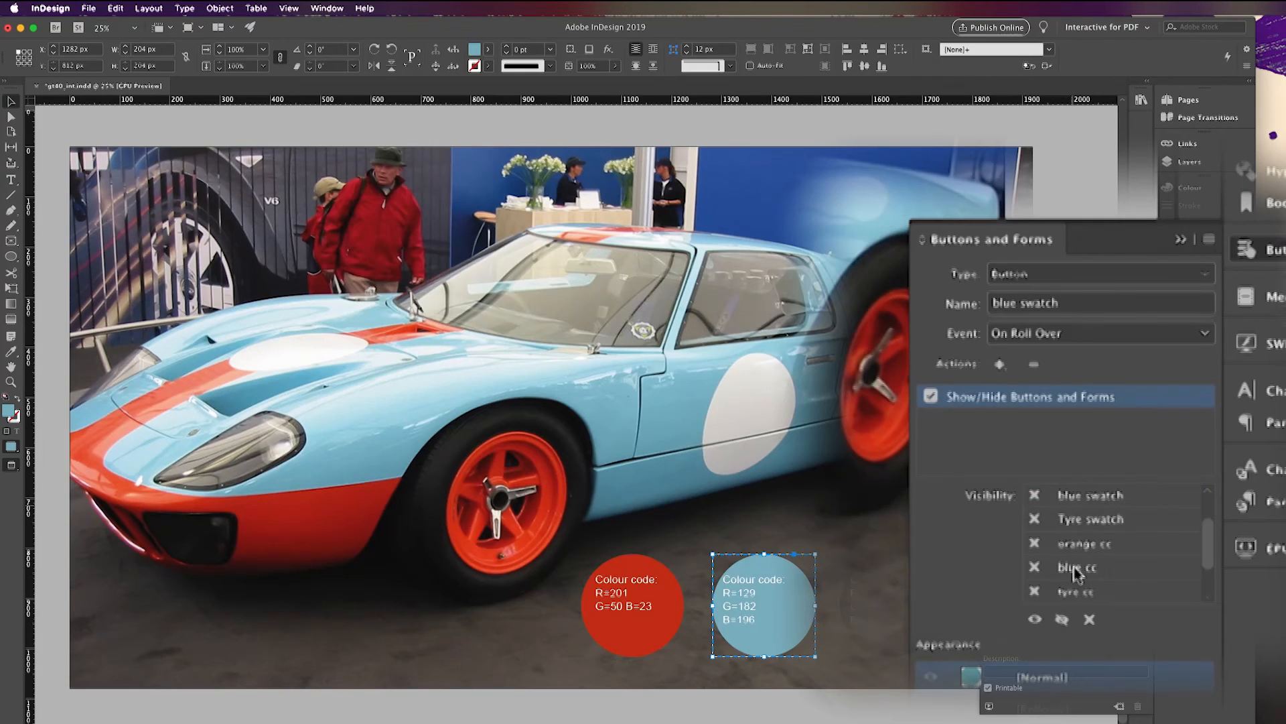
pyautogui.scroll(-2, 1079, 570)
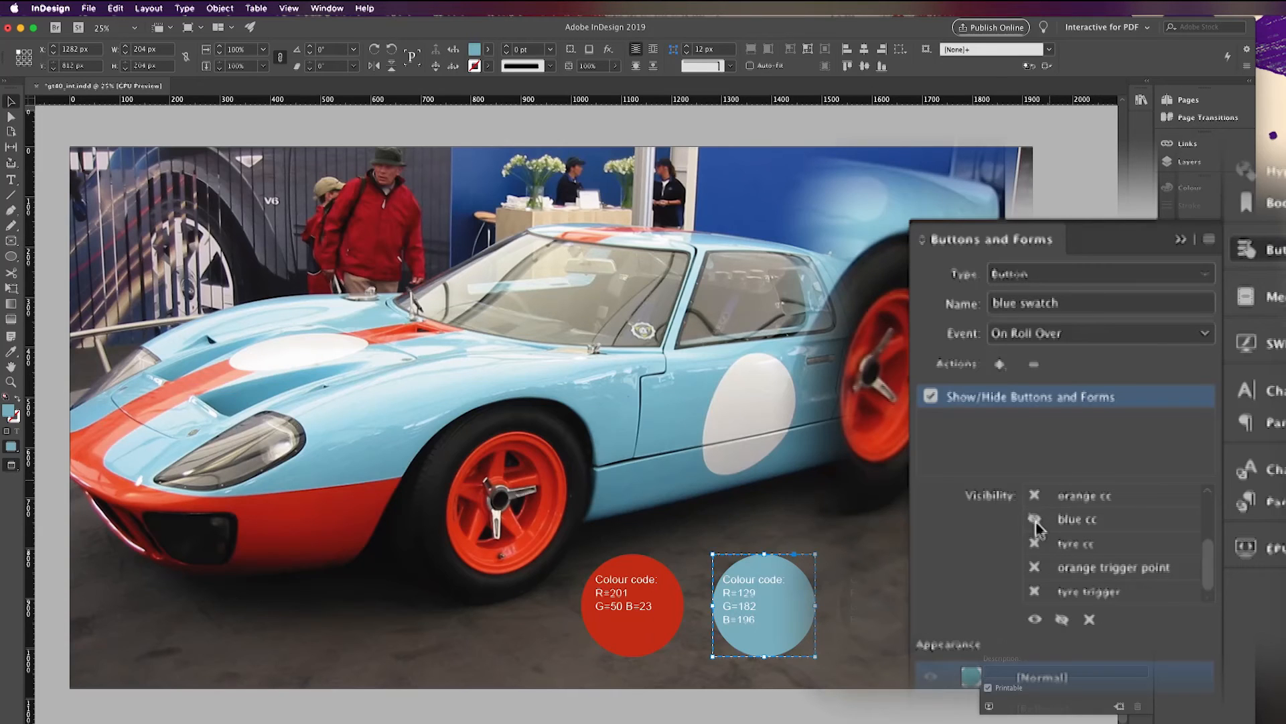
# Change the Orange swatch button's On Roll Over action to show orange cc instead of Orange swatch
pyautogui.click(638, 564)
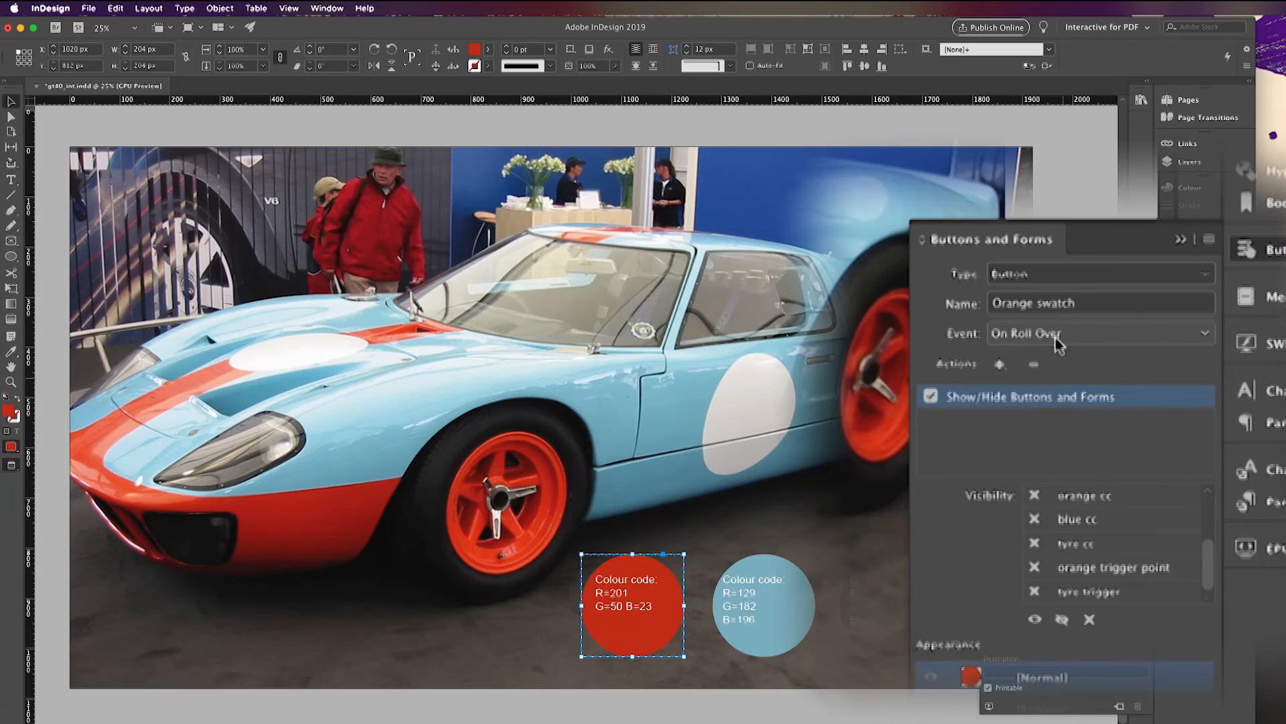
pyautogui.scroll(4, 1102, 536)
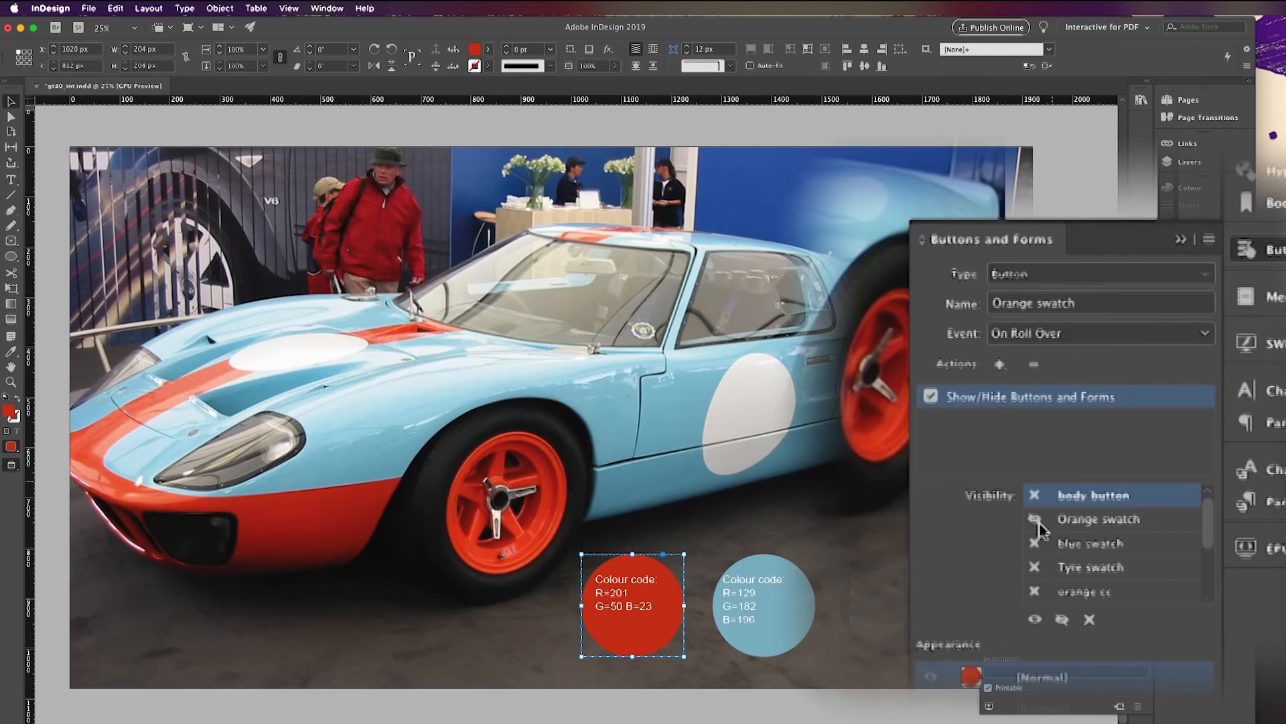
pyautogui.scroll(-1, 1089, 539)
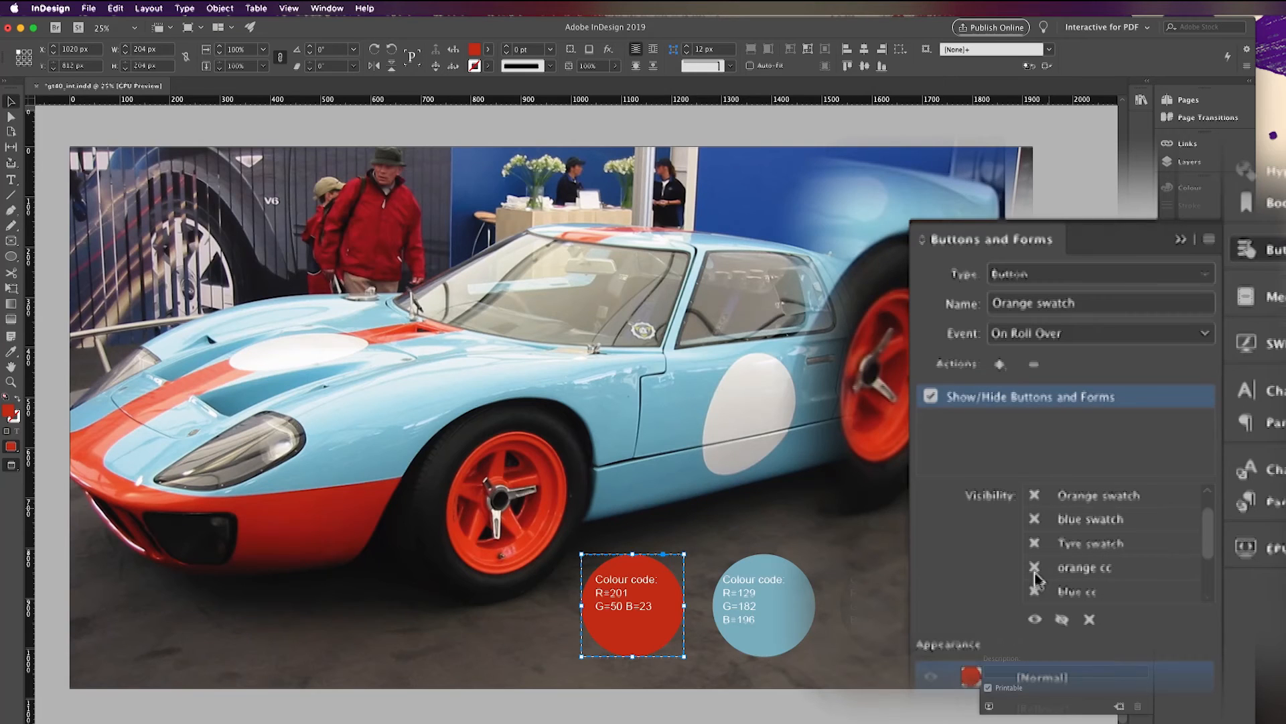
# Change the Orange swatch button's On Roll Off action to hide orange cc instead of Orange swatch
pyautogui.click(1045, 342)
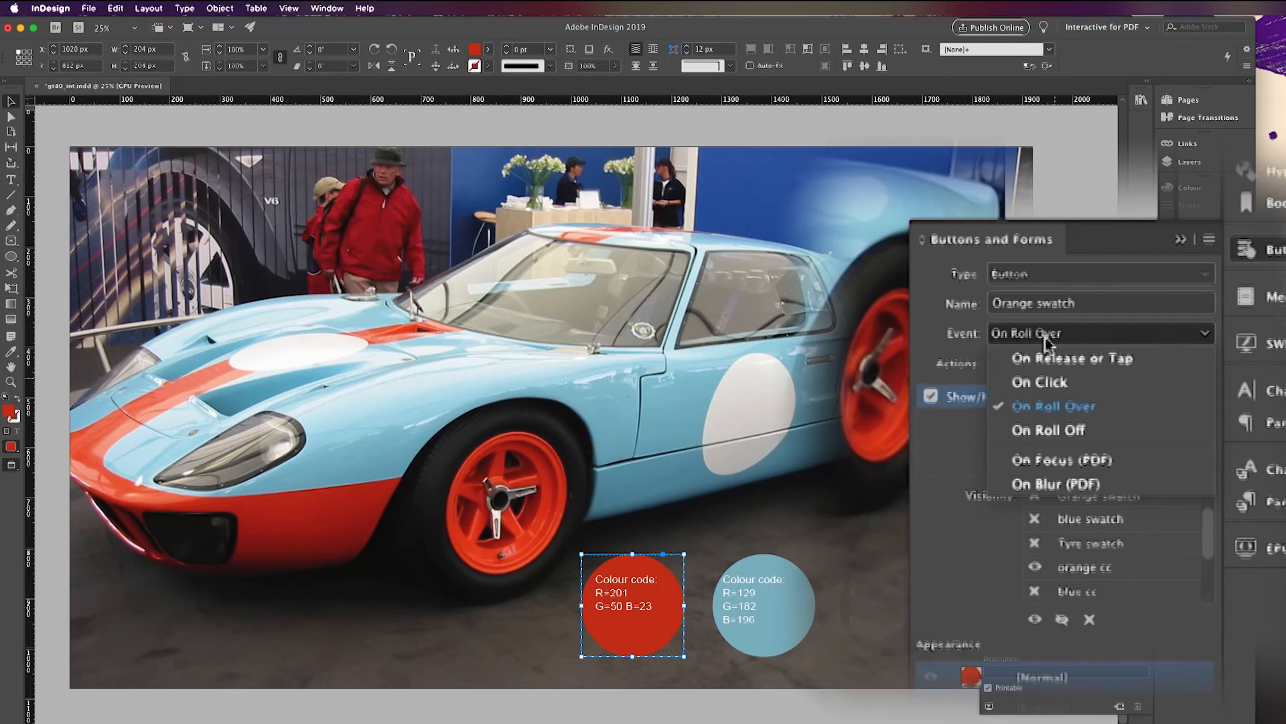
pyautogui.click(1068, 429)
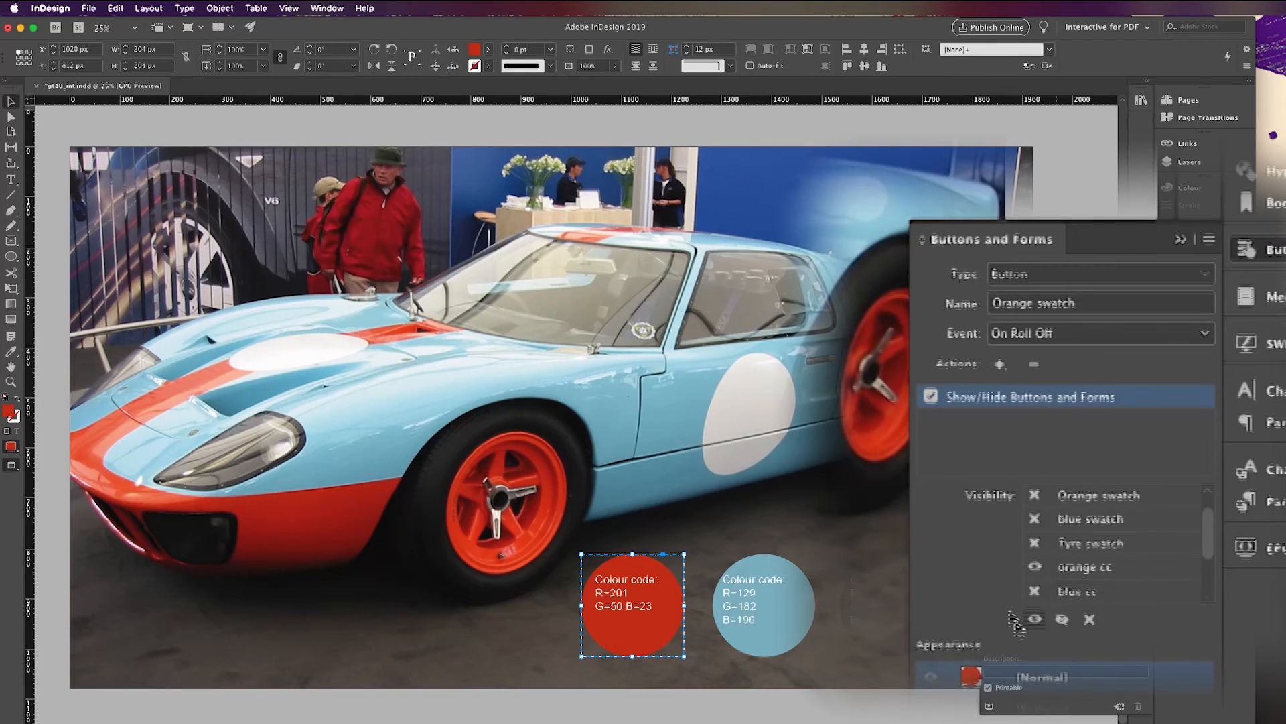
pyautogui.click(1035, 566)
pyautogui.click(1035, 564)
# Give the blue swatch button an On Roll Off event with a Show/Hide Buttons and Forms action that hides blue cc
pyautogui.click(789, 580)
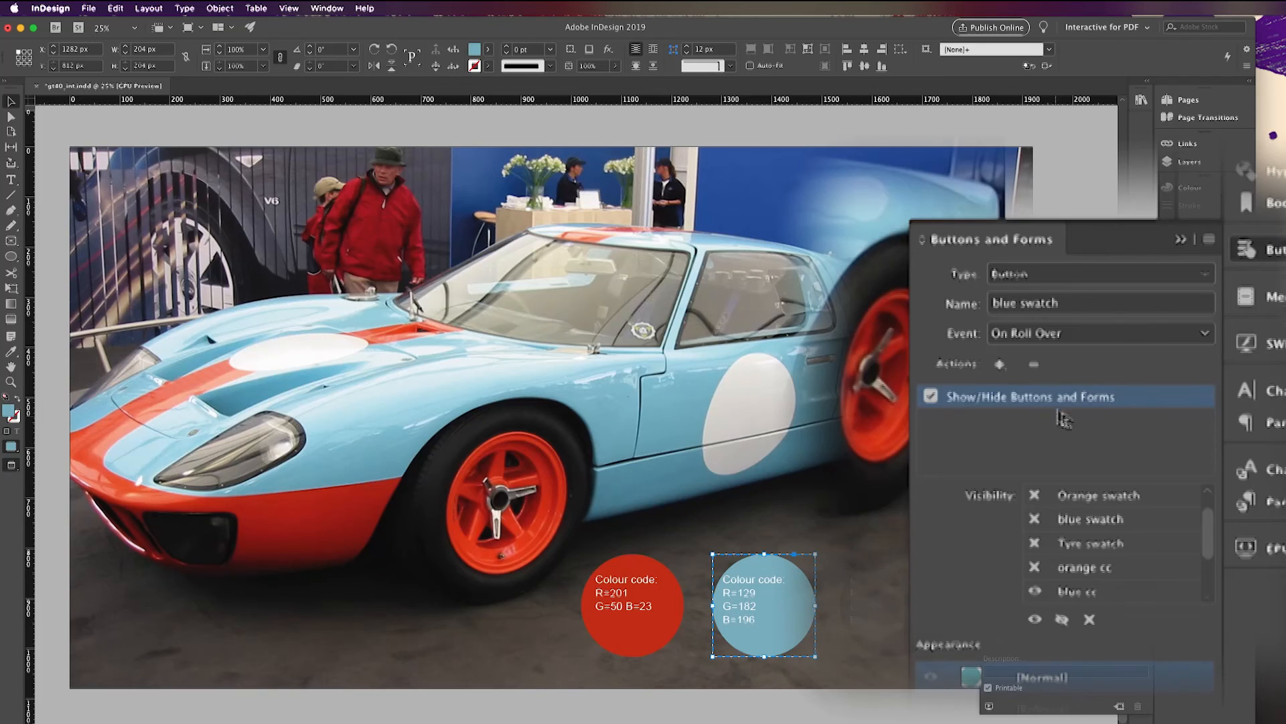
pyautogui.click(1049, 336)
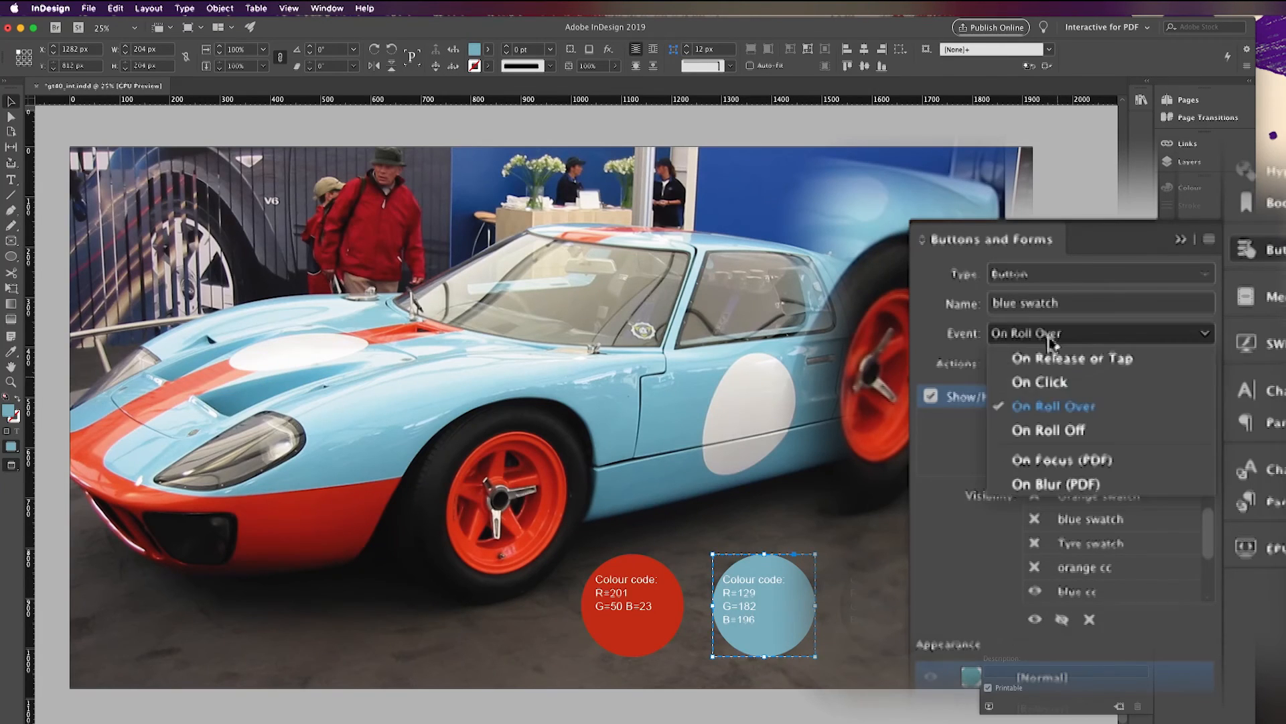
pyautogui.click(1055, 430)
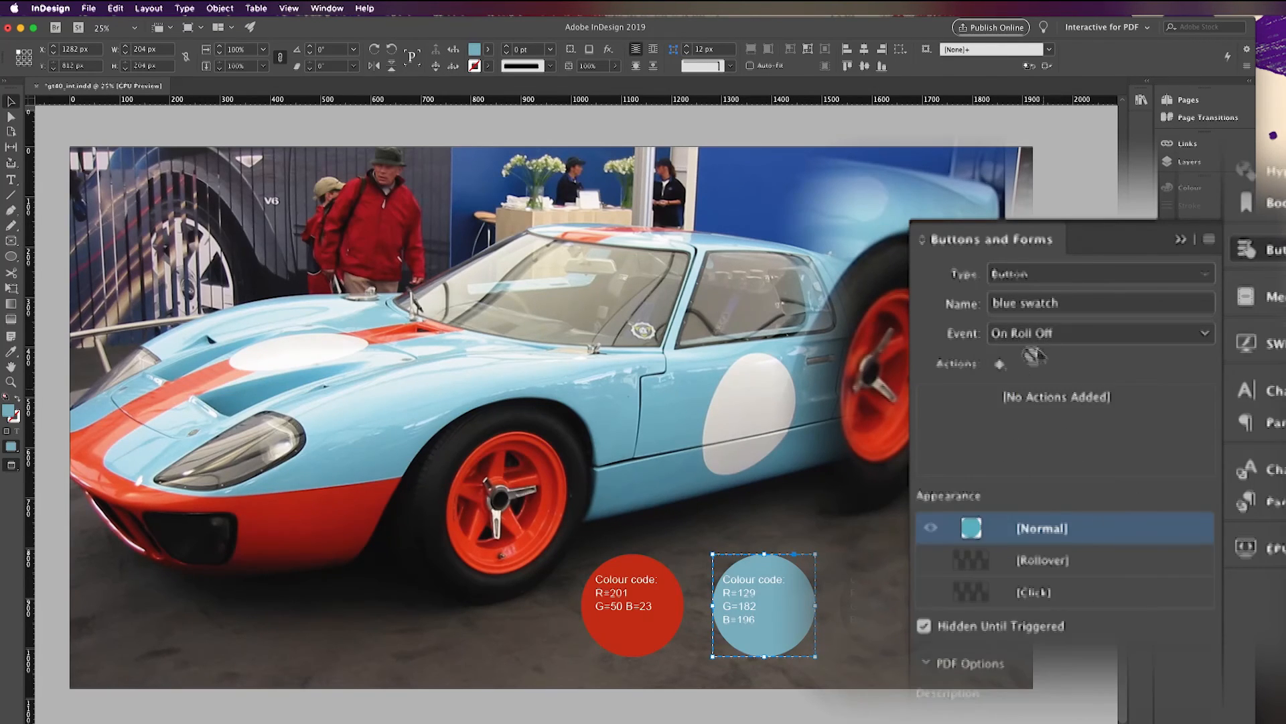
pyautogui.click(1000, 364)
pyautogui.click(1025, 501)
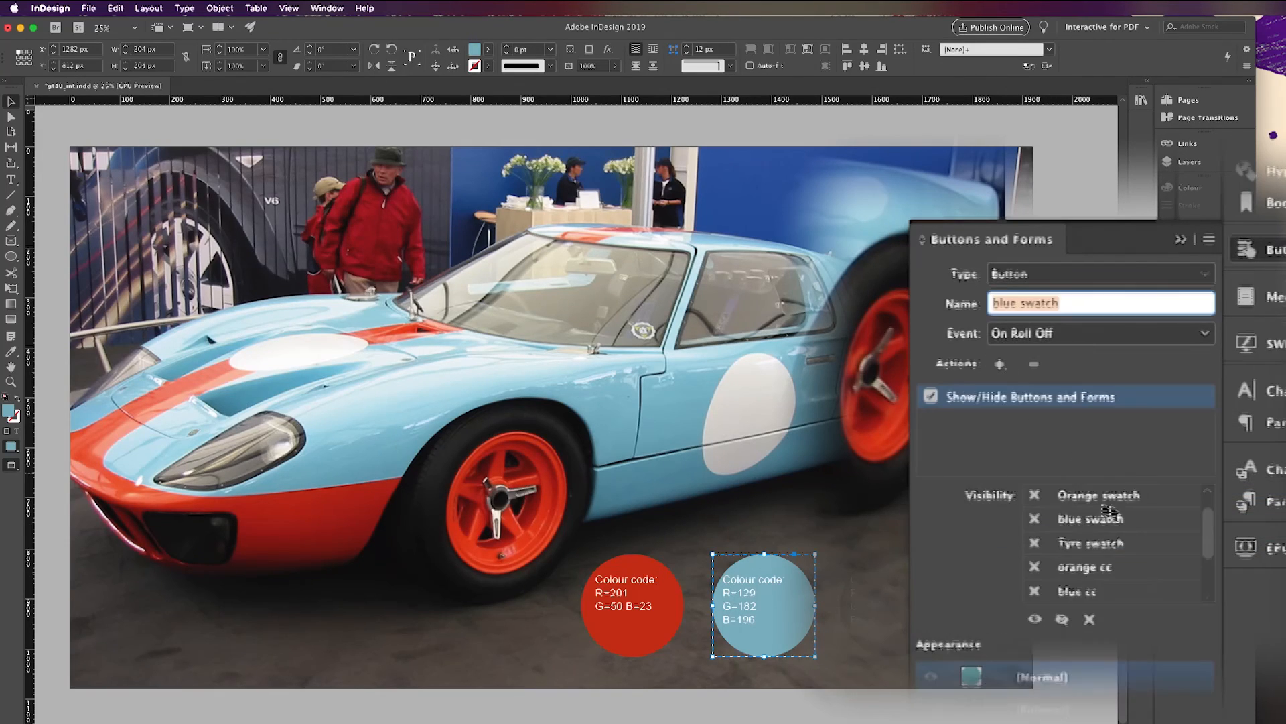
pyautogui.scroll(-3, 1093, 566)
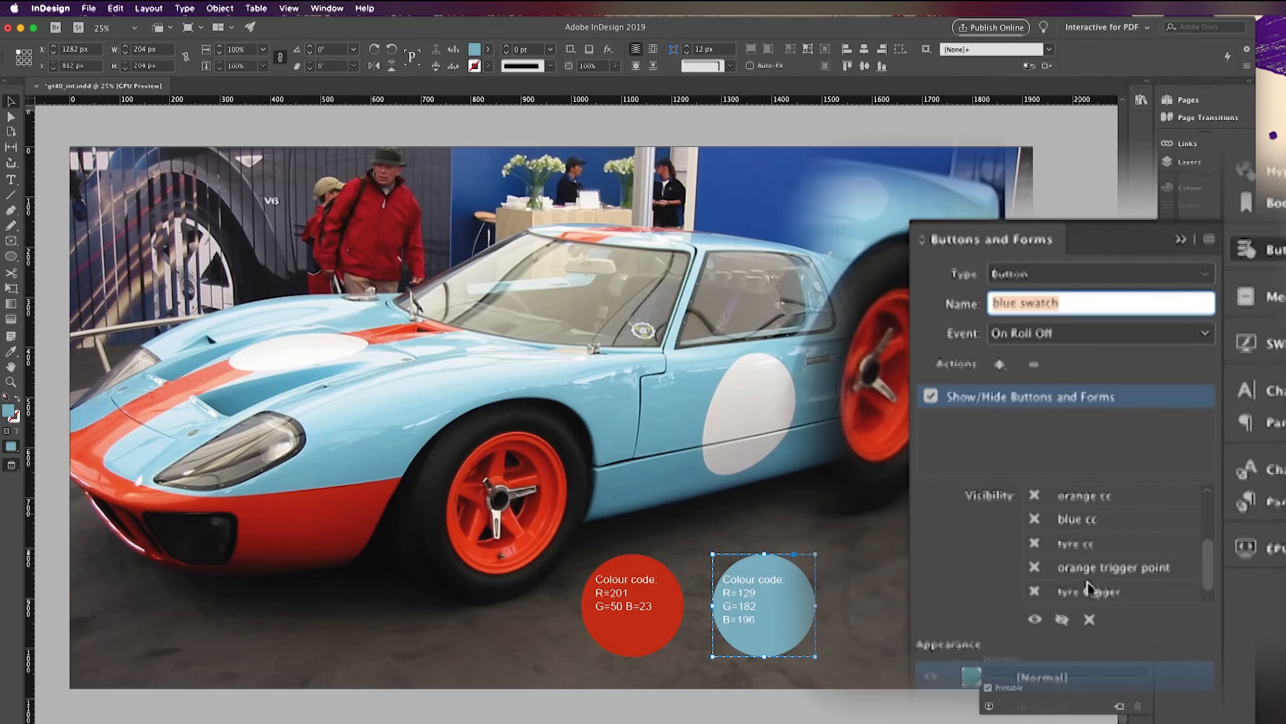
pyautogui.click(1035, 522)
pyautogui.click(1035, 524)
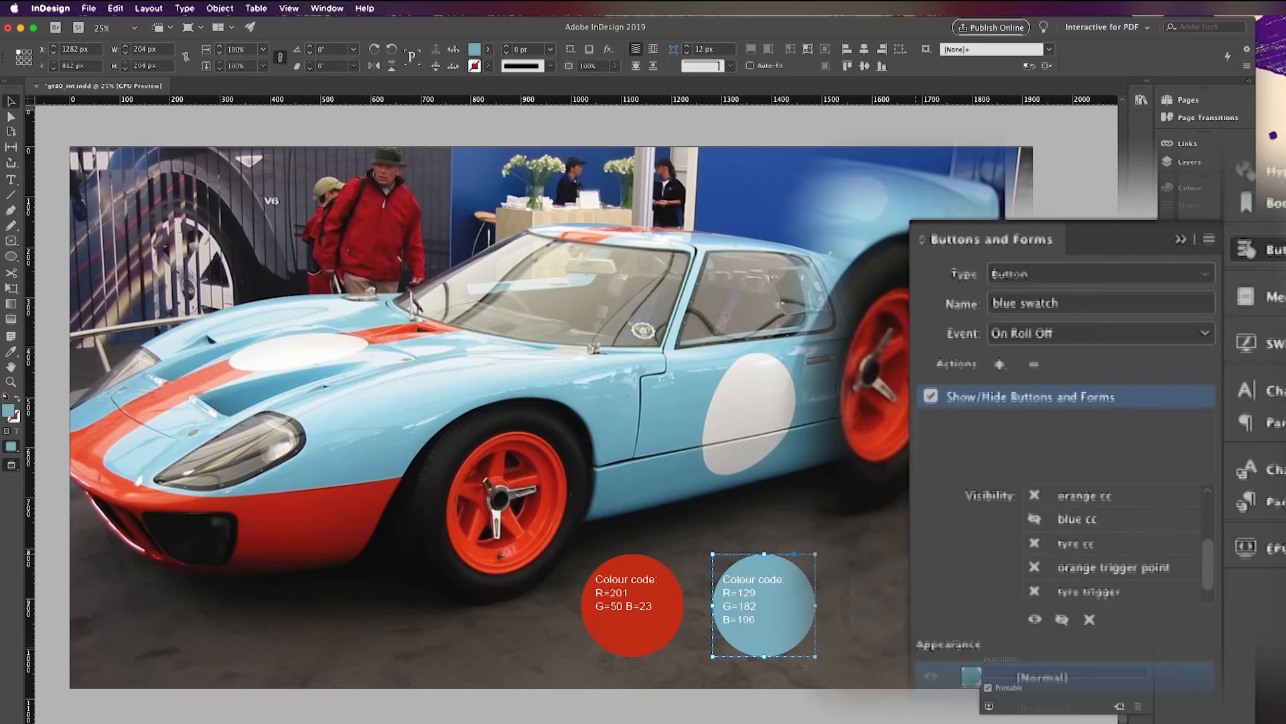
# Give the Tyre swatch button an On Roll Over event with a Show/Hide Buttons and Forms action that shows only tyre cc
pyautogui.click(843, 653)
pyautogui.click(1065, 335)
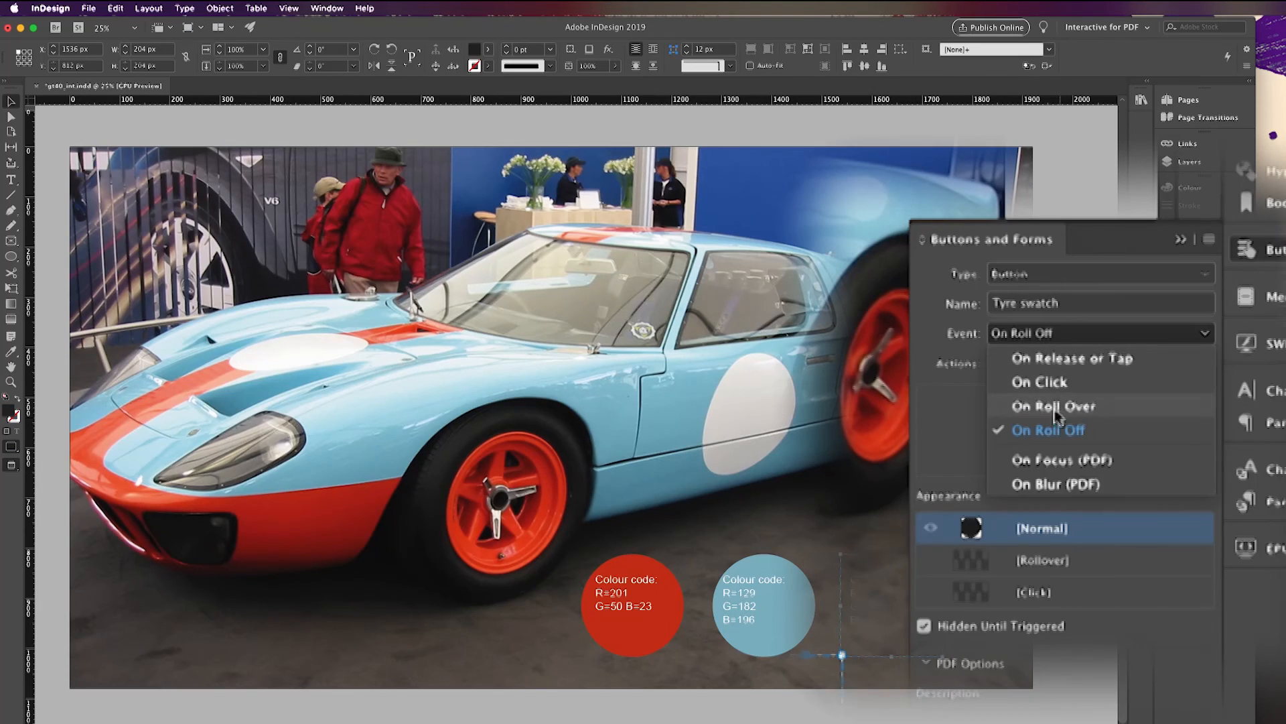
pyautogui.click(1065, 333)
pyautogui.click(999, 364)
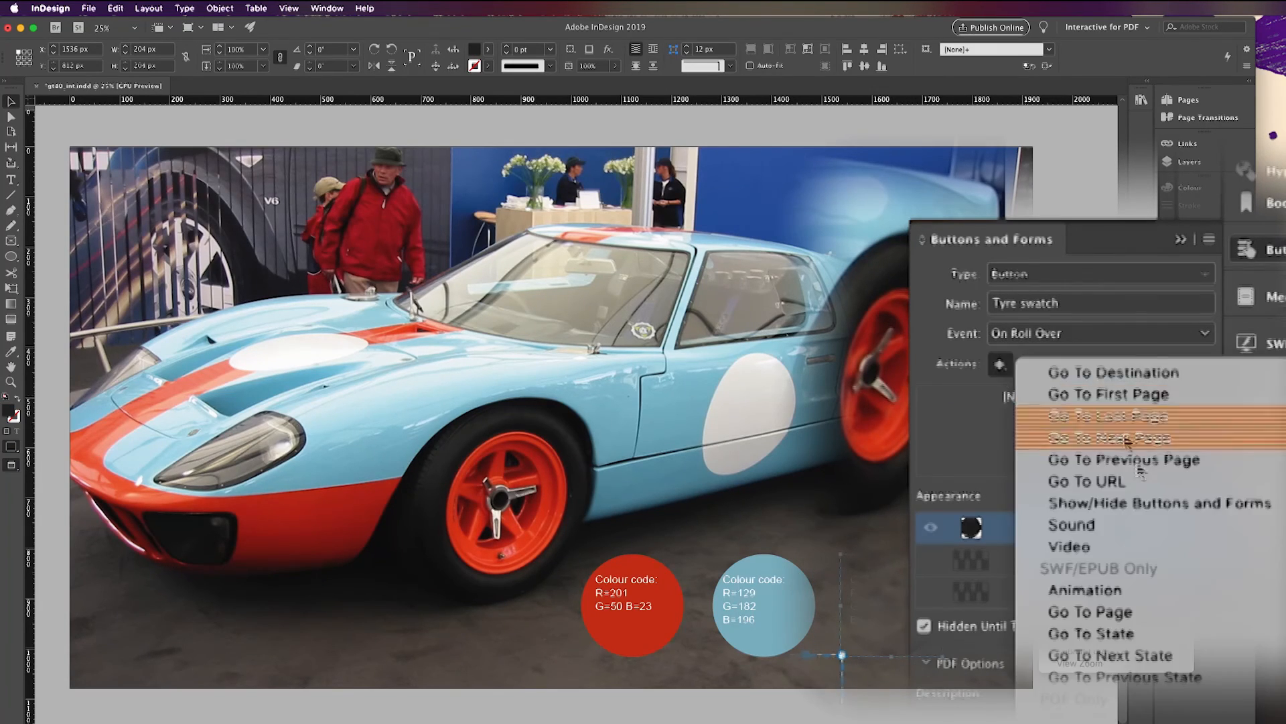
pyautogui.click(1147, 503)
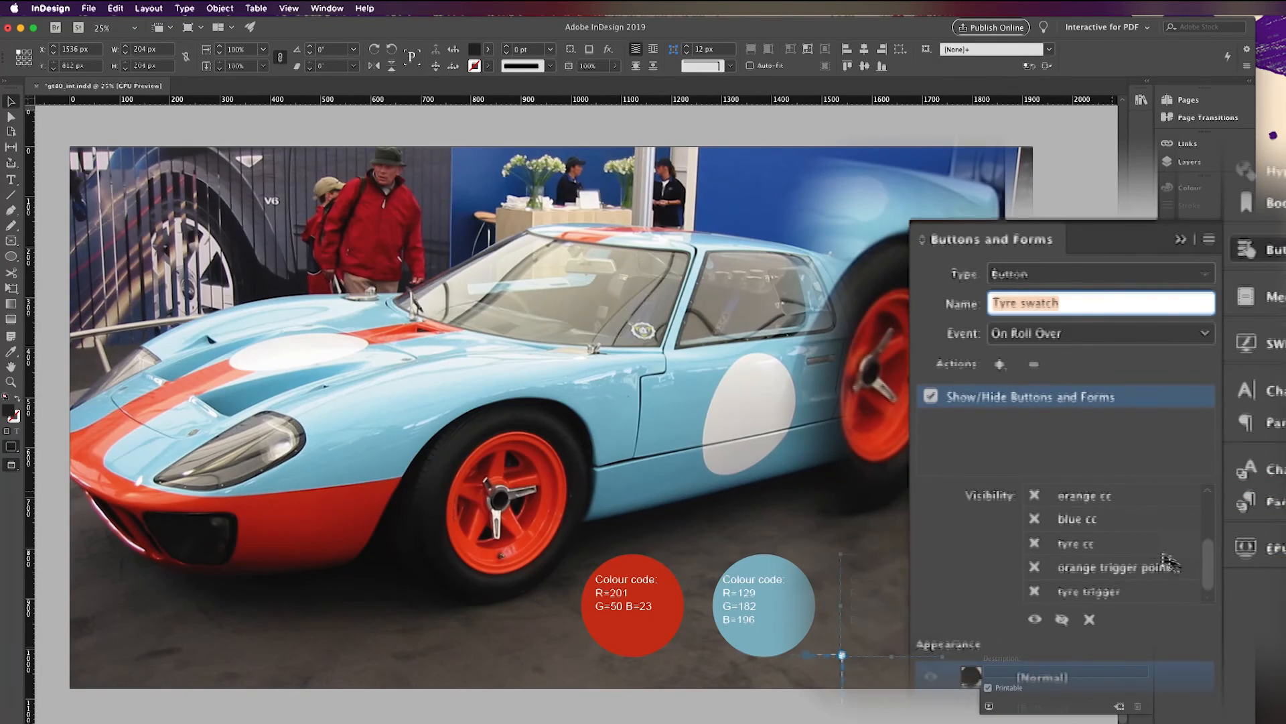
pyautogui.click(1036, 545)
# Give the Tyre swatch button an On Roll Off event with a Show/Hide Buttons and Forms action that hides tyre cc, and deselect it
pyautogui.click(1038, 333)
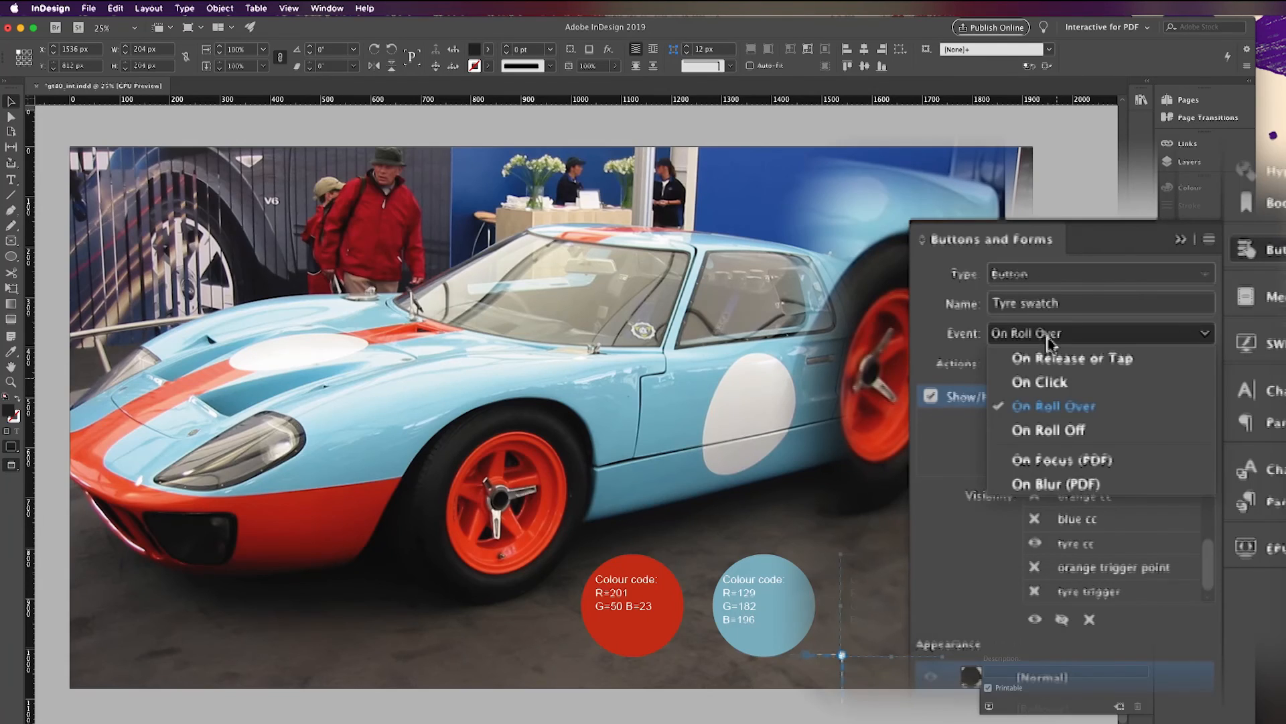
pyautogui.click(1059, 430)
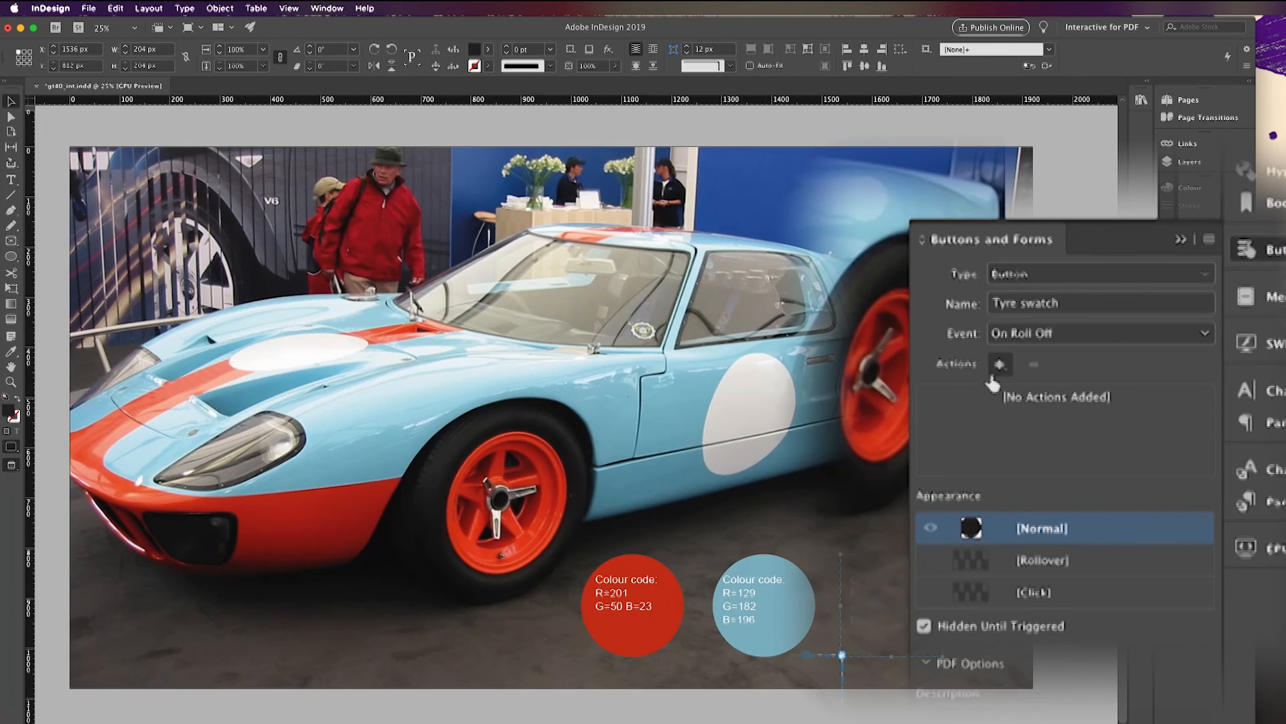
pyautogui.click(1000, 365)
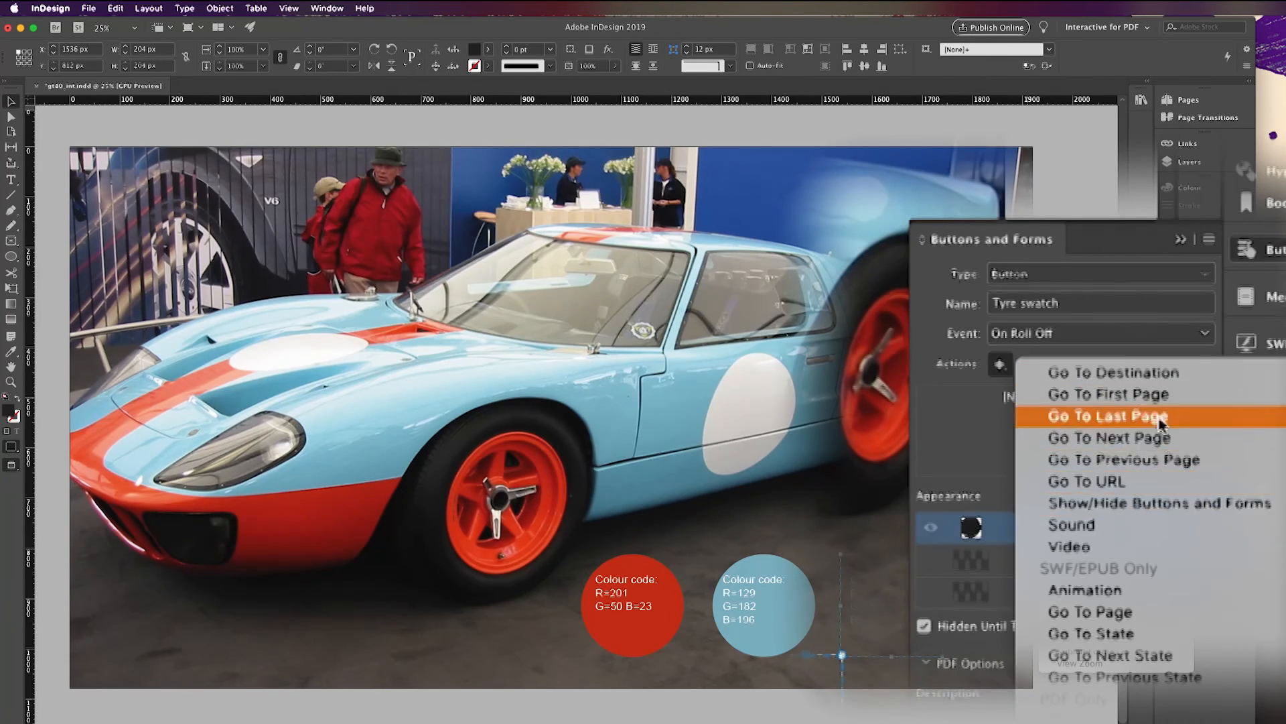
pyautogui.click(1179, 503)
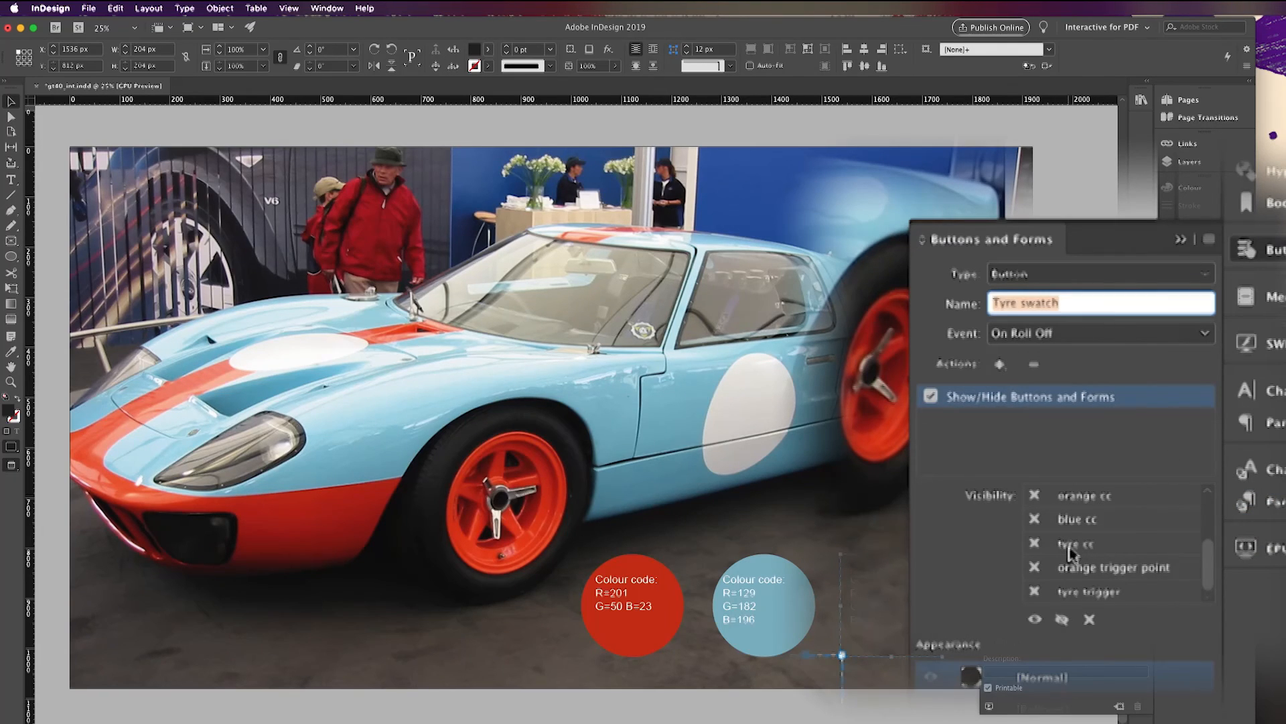
pyautogui.click(1033, 544)
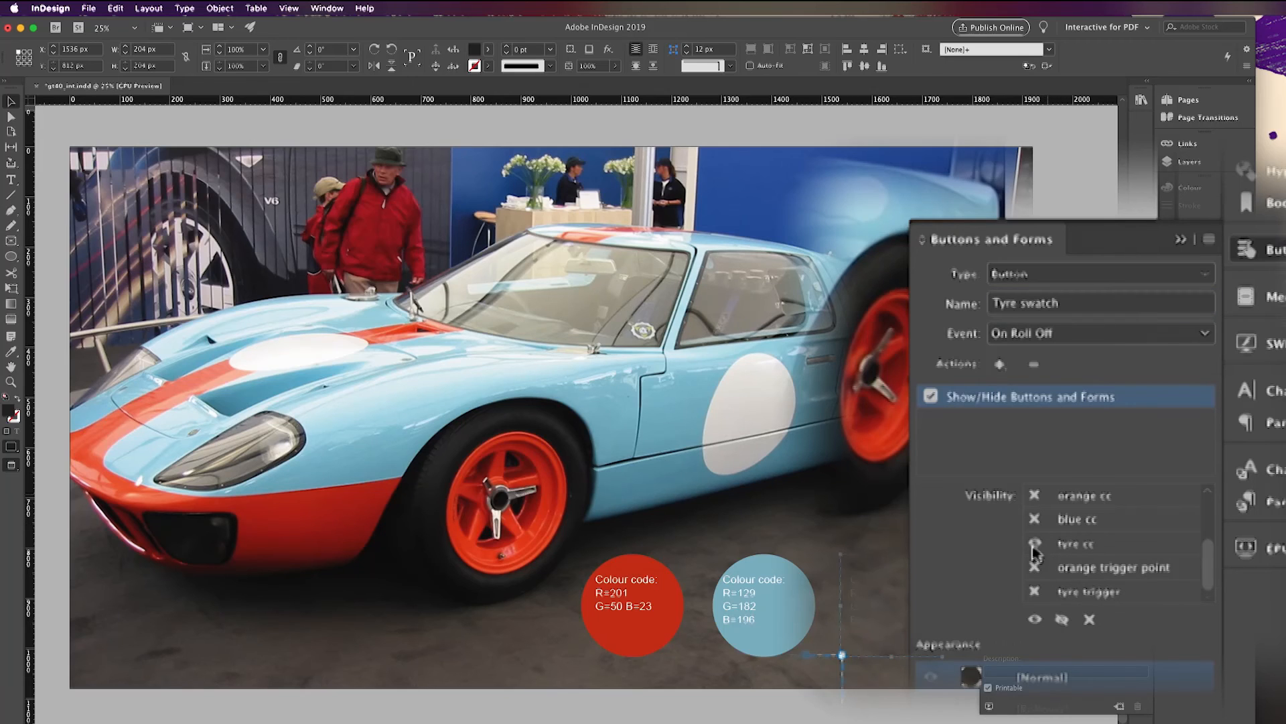
pyautogui.click(871, 718)
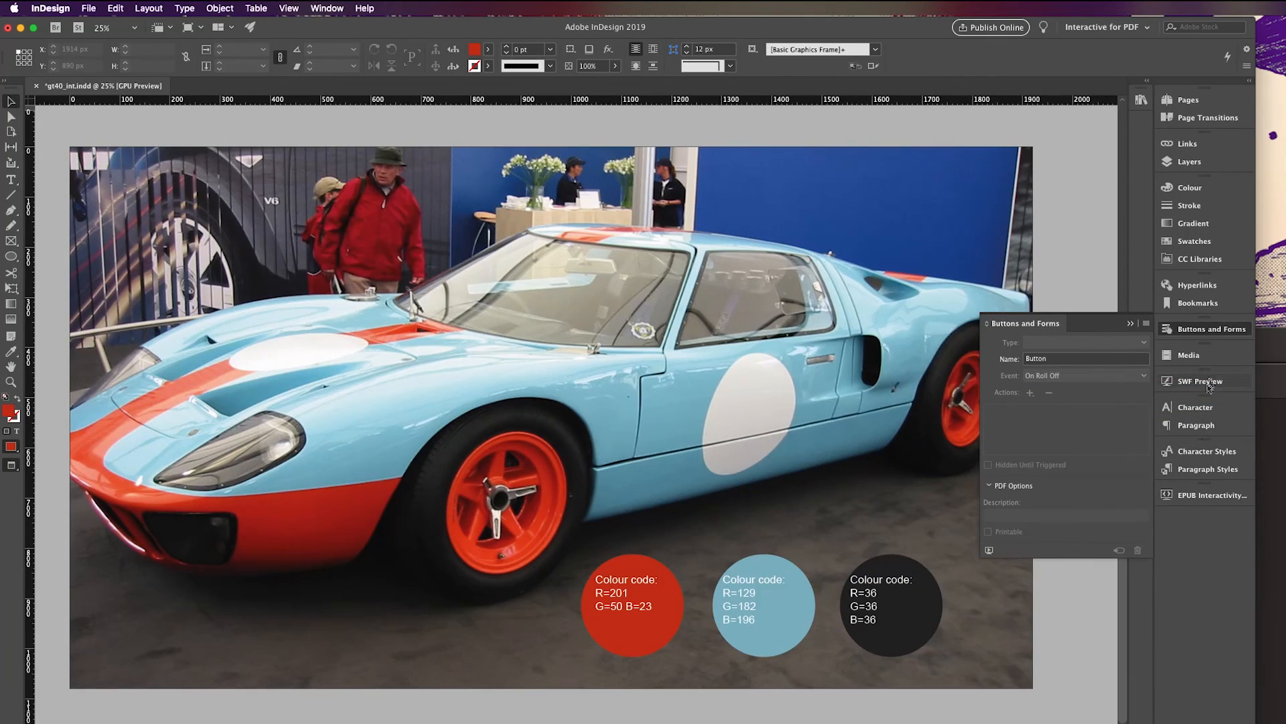
# Open the EPUB Interactivity Preview as a floating window over the page and enlarge it
pyautogui.click(1219, 488)
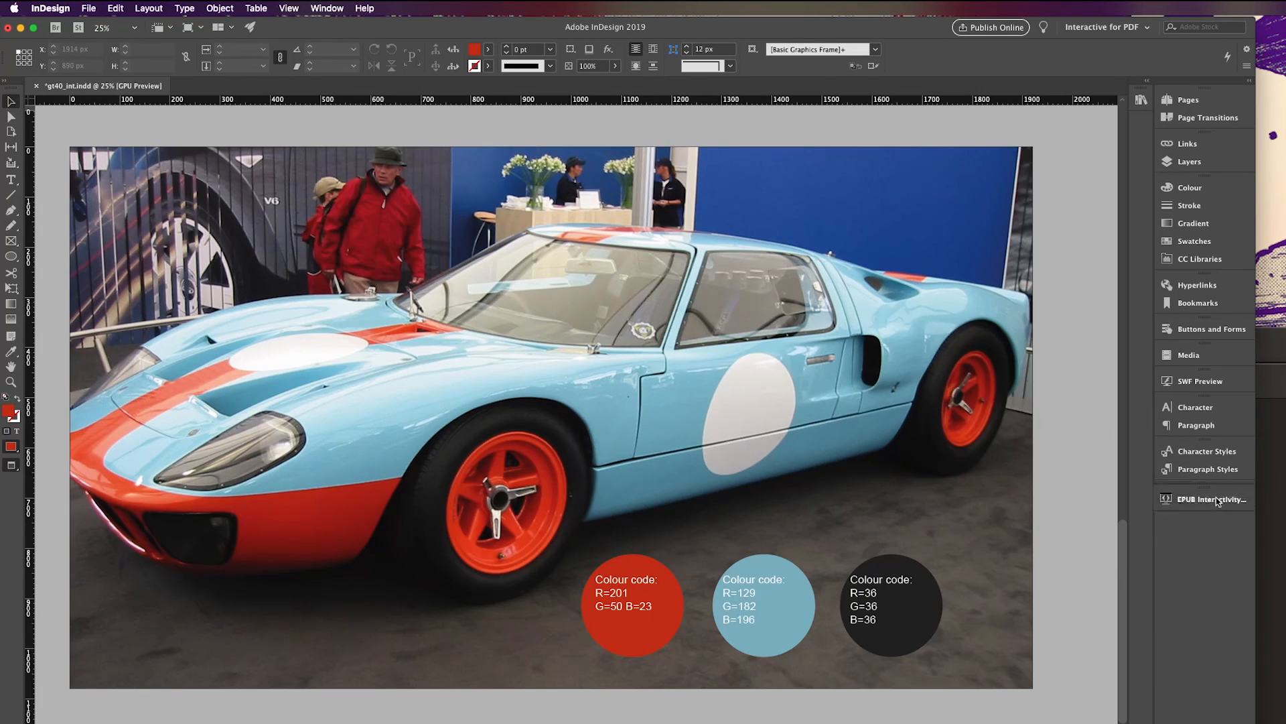
pyautogui.click(1187, 501)
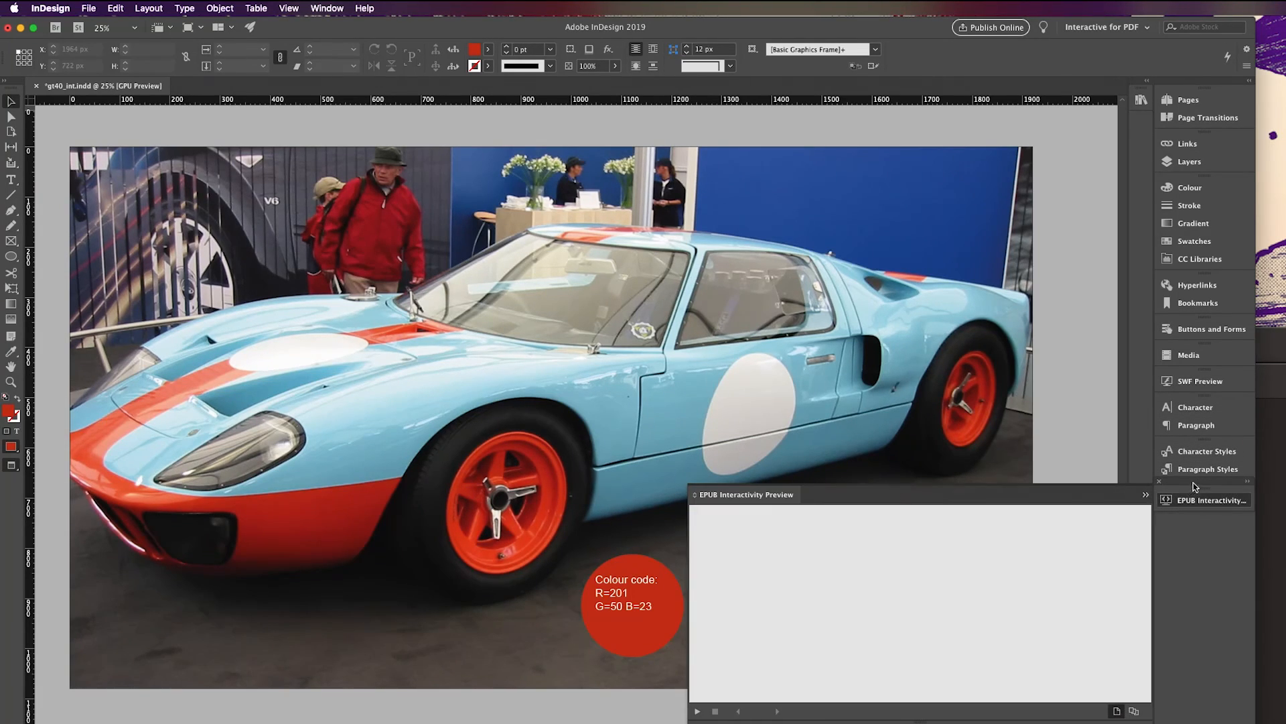
pyautogui.moveTo(1196, 486); pyautogui.dragTo(1199, 477)
pyautogui.click(1206, 495)
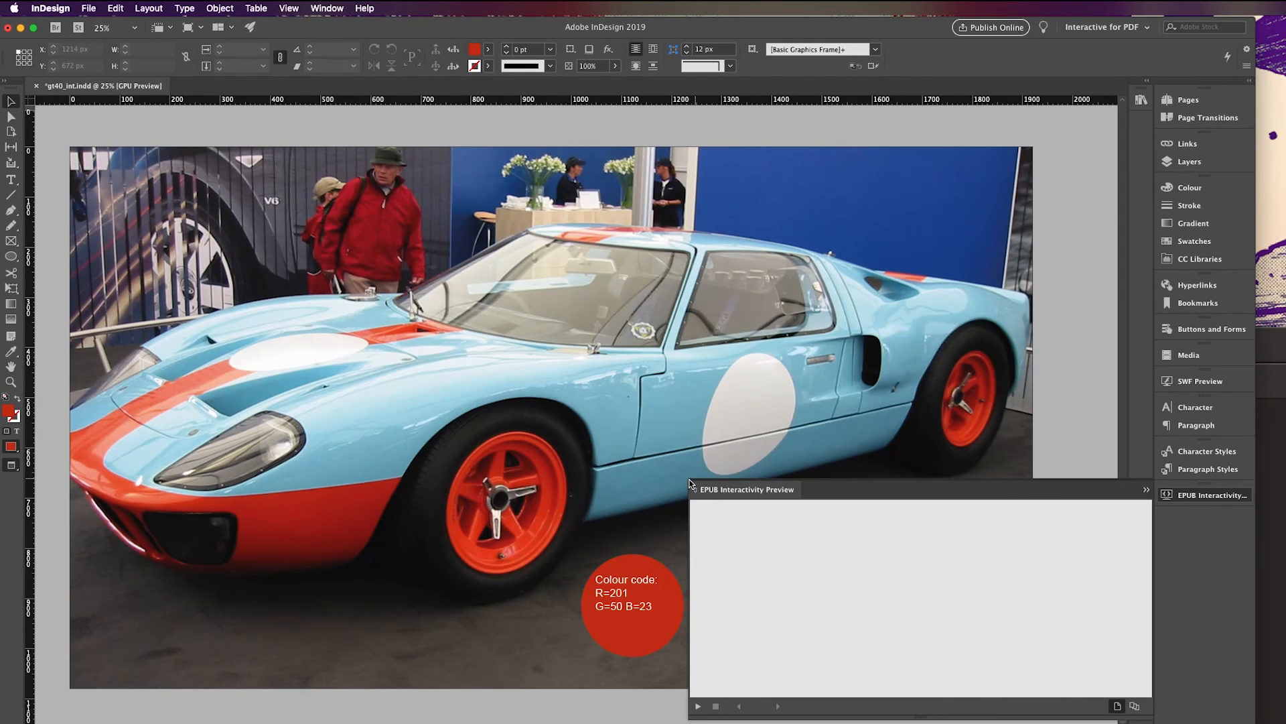
pyautogui.moveTo(1053, 489); pyautogui.dragTo(674, 261)
pyautogui.moveTo(770, 498); pyautogui.dragTo(1102, 697)
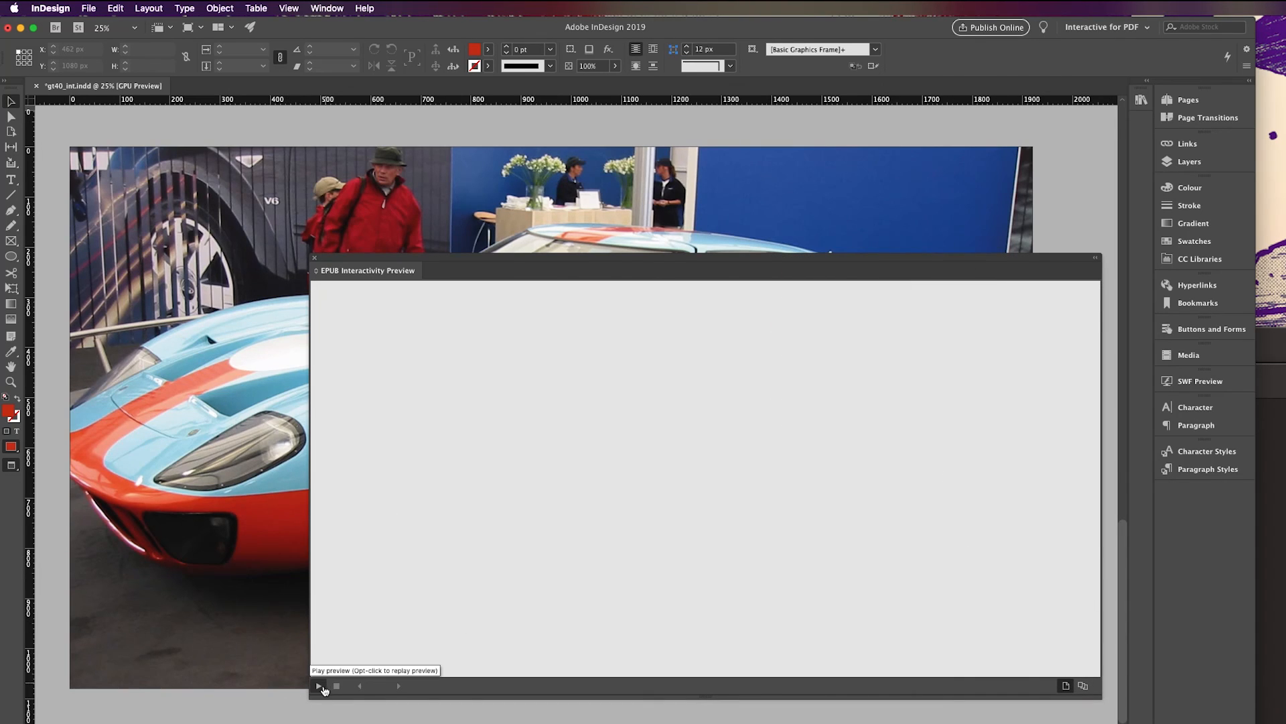
# Play the interactivity preview and test the orange, blue and tyre areas of the car and the colour-code rollovers of their circles
pyautogui.click(319, 685)
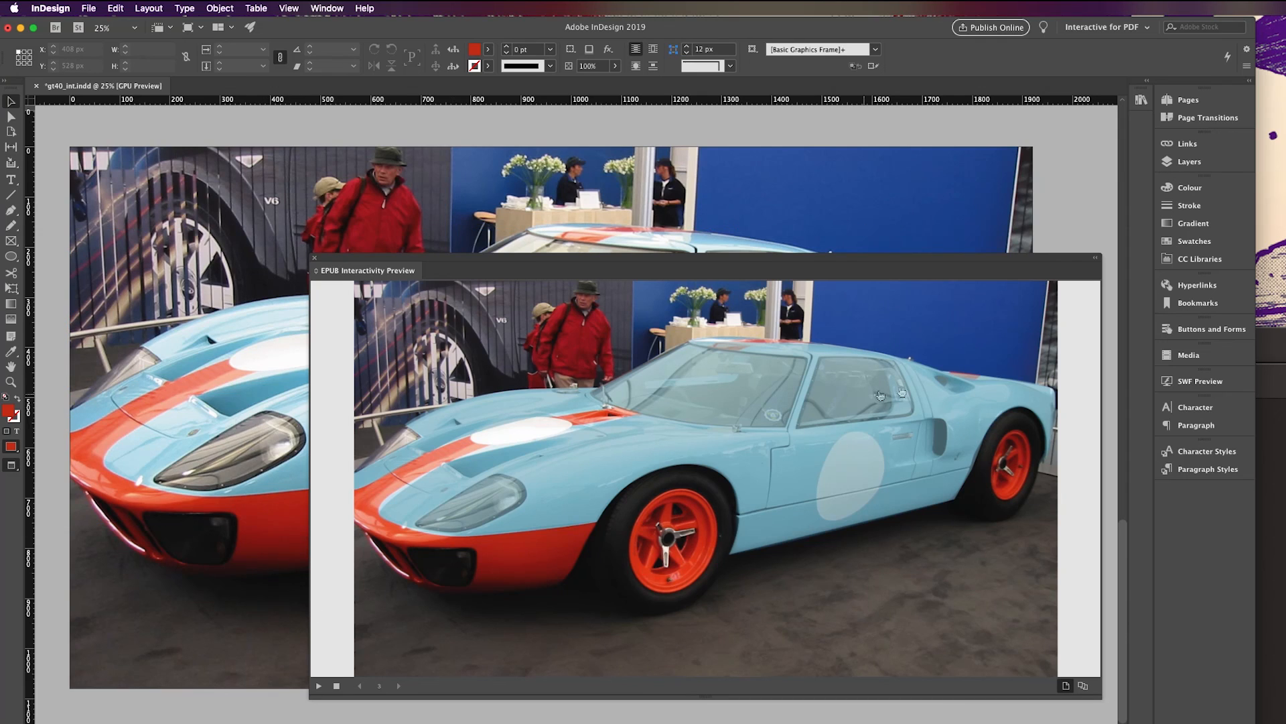
pyautogui.click(530, 555)
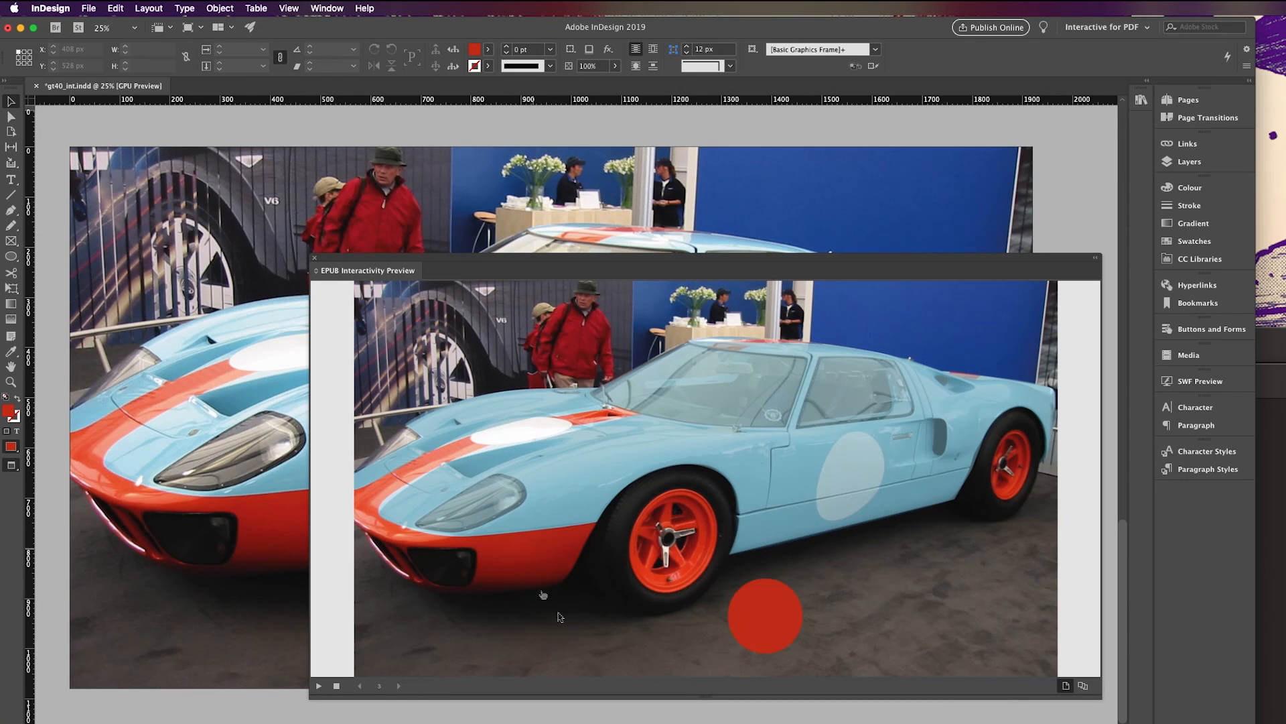
pyautogui.click(764, 628)
pyautogui.click(765, 591)
pyautogui.doubleClick(781, 643)
pyautogui.click(781, 658)
pyautogui.click(781, 657)
pyautogui.click(798, 510)
pyautogui.click(843, 587)
pyautogui.click(837, 499)
pyautogui.click(985, 494)
pyautogui.click(931, 574)
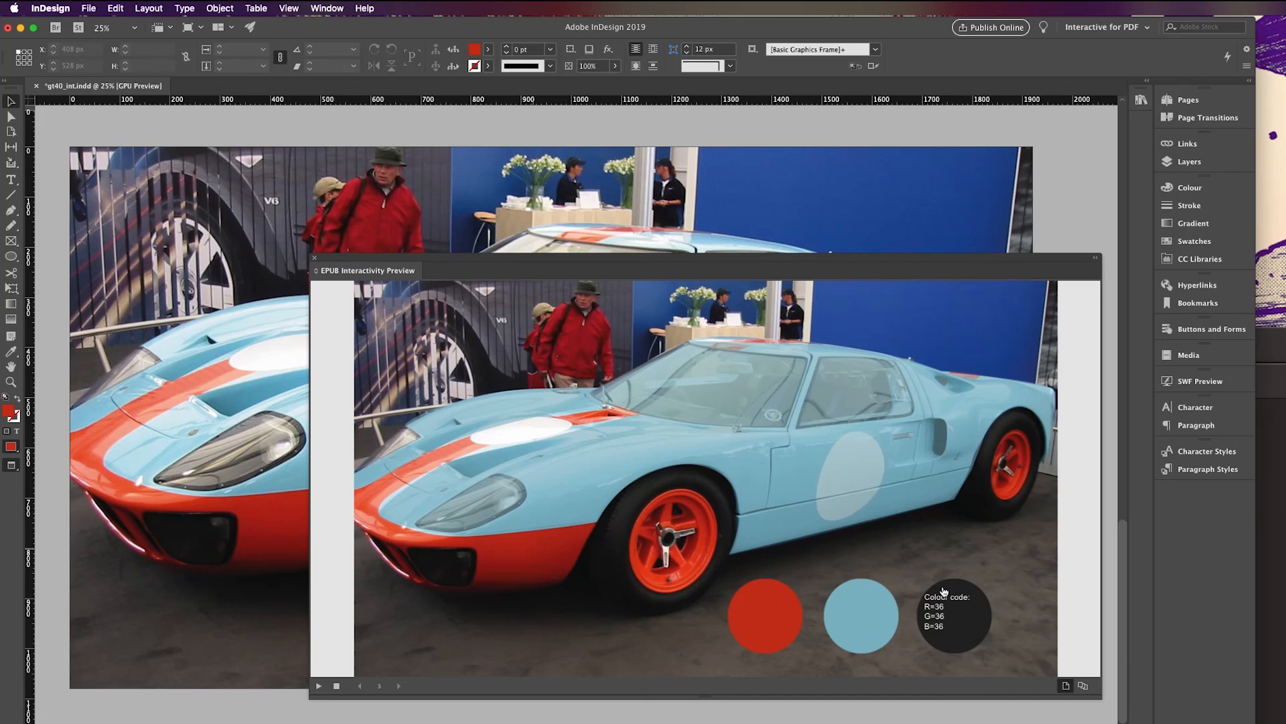
pyautogui.click(953, 584)
pyautogui.click(970, 582)
# Move the EPUB Interactivity Preview off the page and close it, leaving the layout clear
pyautogui.moveTo(375, 271); pyautogui.dragTo(1116, 504)
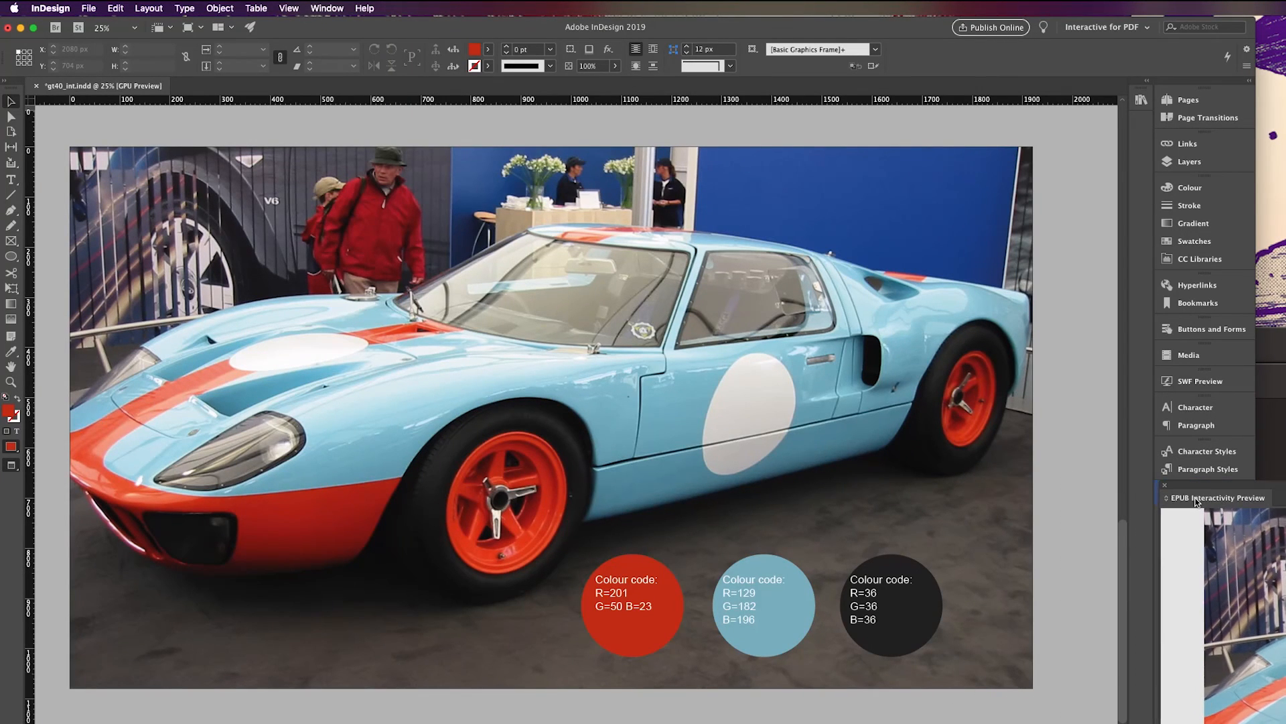
pyautogui.moveTo(1176, 503); pyautogui.dragTo(1179, 486)
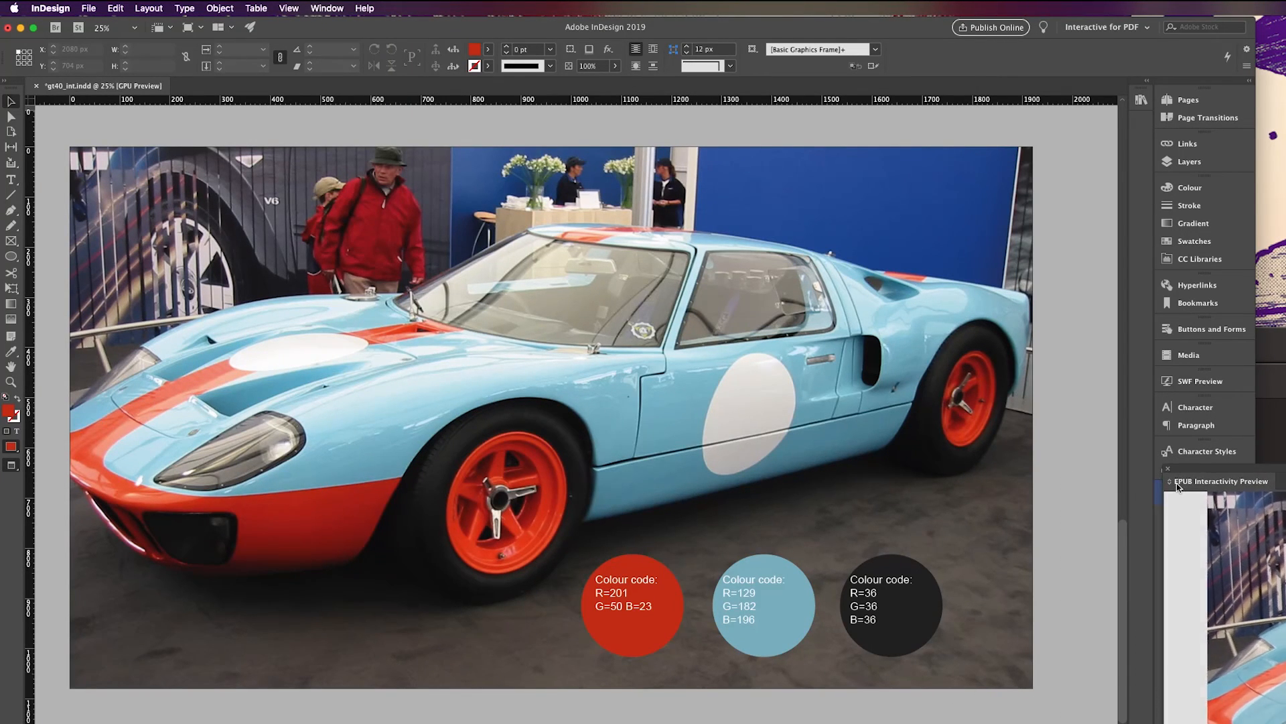
pyautogui.click(1164, 473)
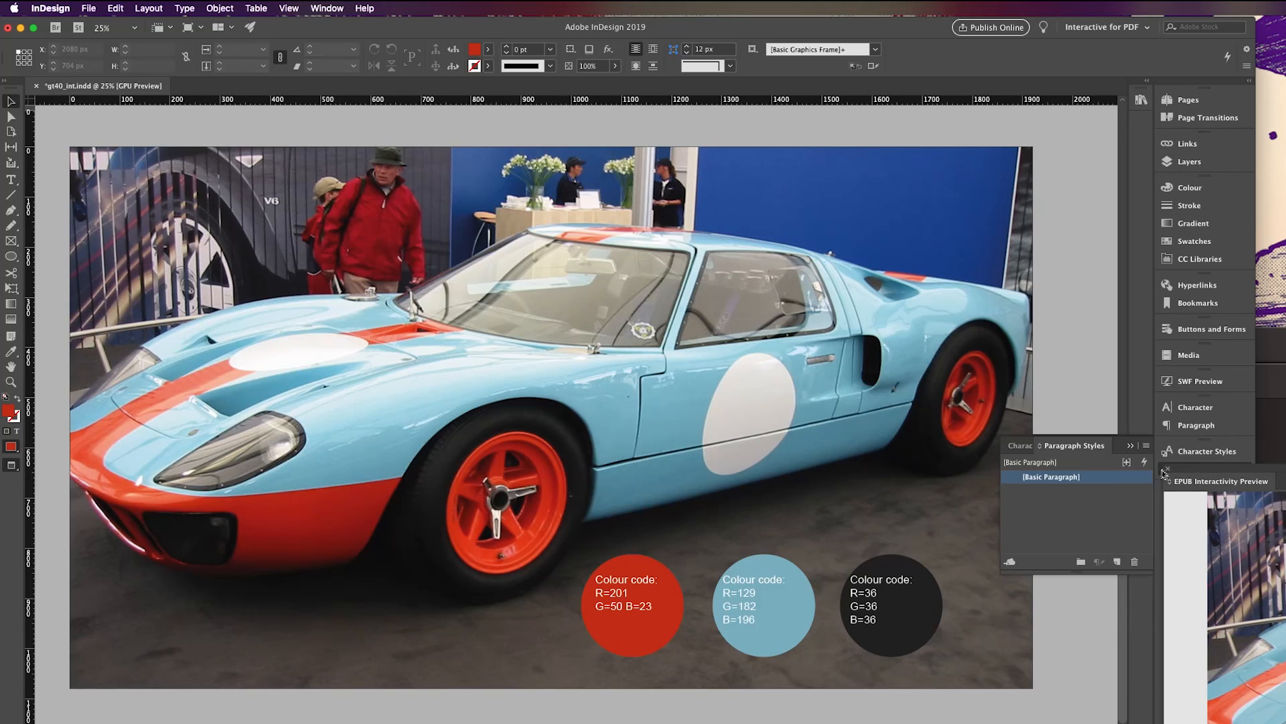
pyautogui.moveTo(1169, 472); pyautogui.dragTo(1176, 523)
pyautogui.click(1206, 469)
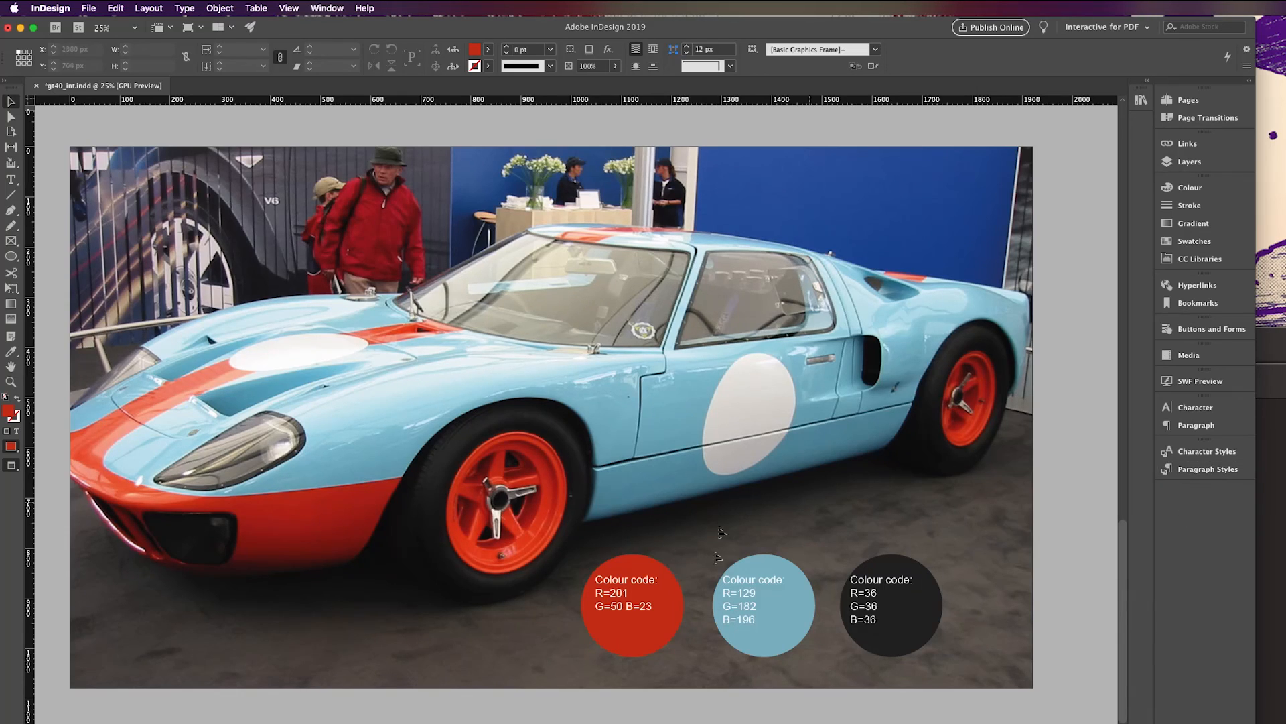